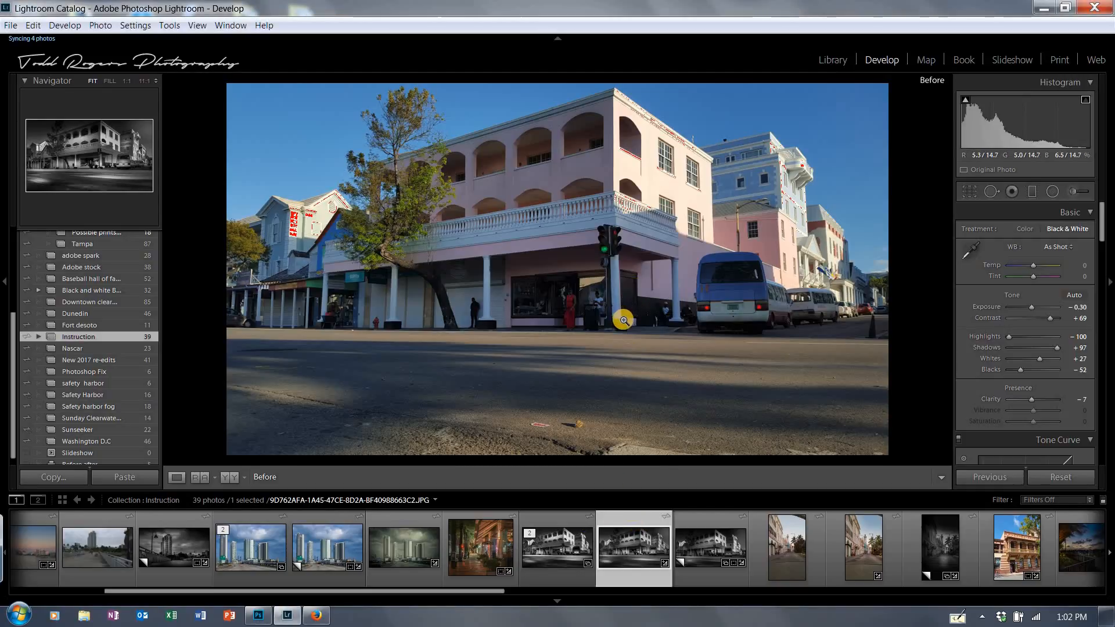
Compare the finished black-and-white edit of the street corner photo with its original colour version.
key("backslash")
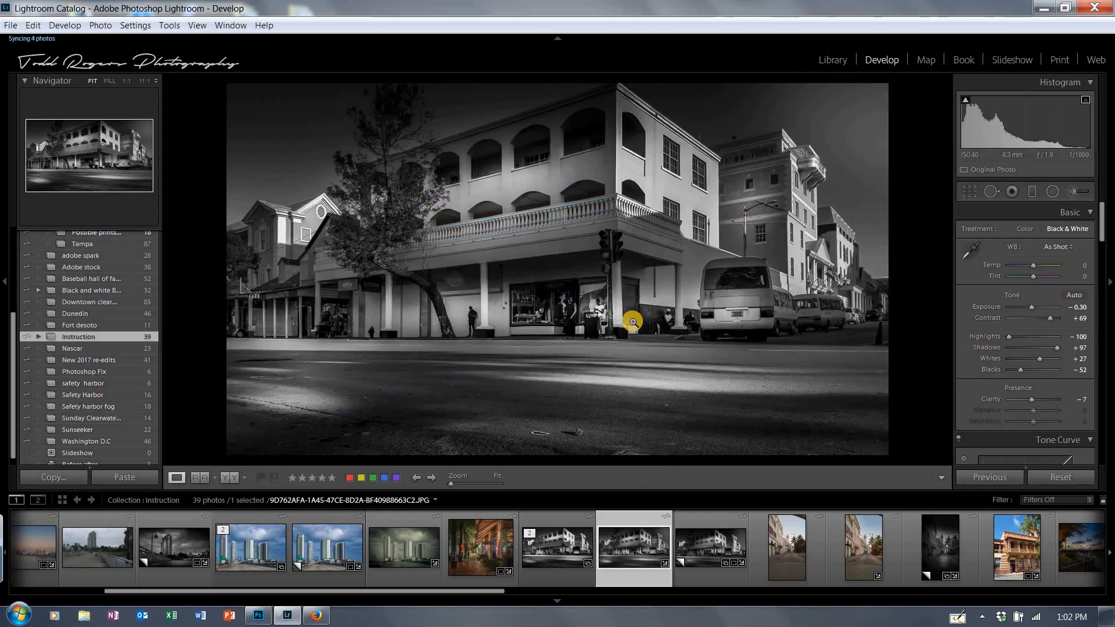
key("backslash")
key("backslash")
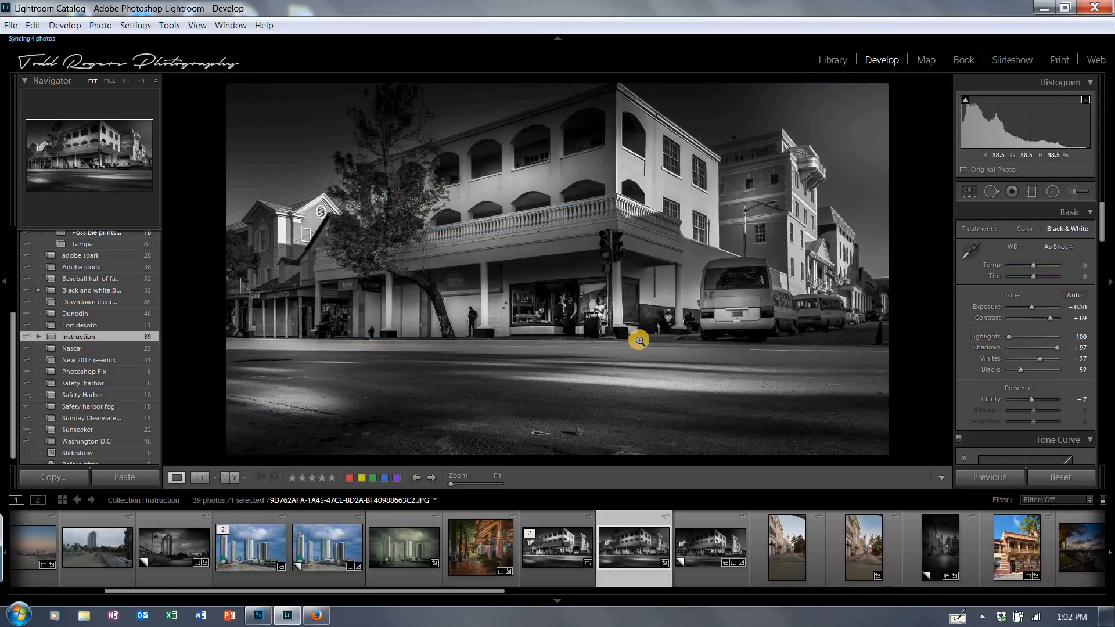
key("backslash")
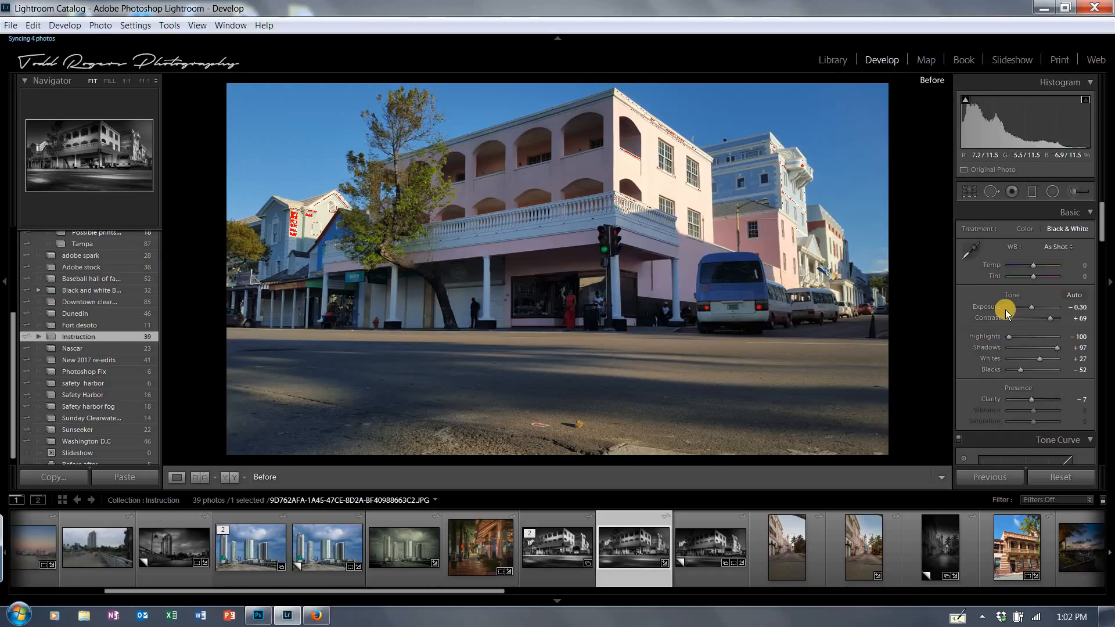
Reset the photo to its unedited state, then set Highlights to −100 and Shadows to +74.
left_click(1068, 479)
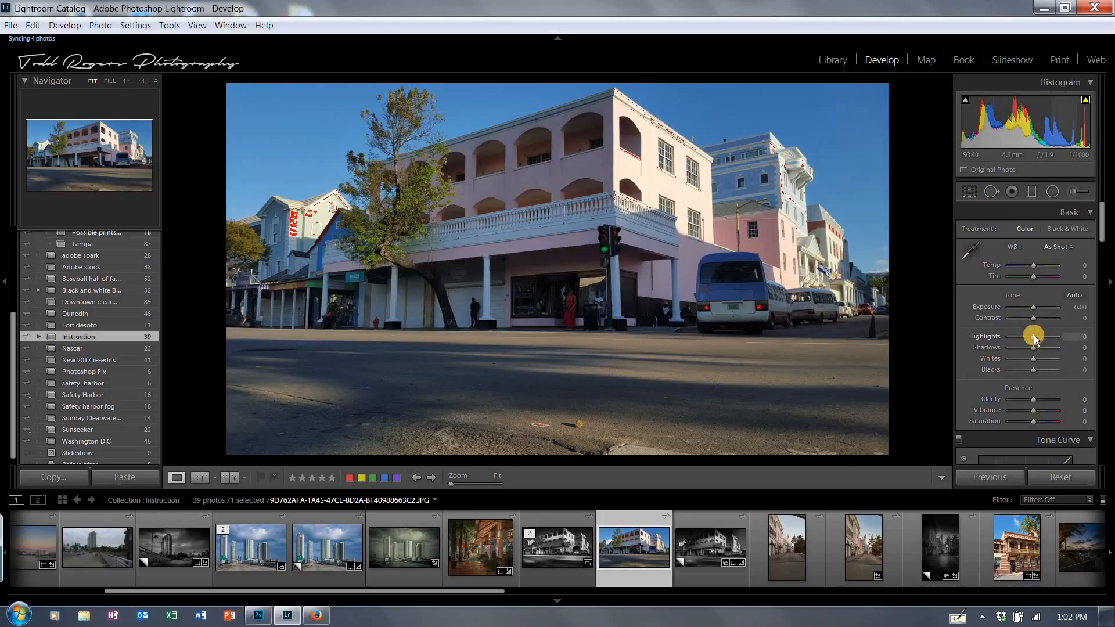
left_click_drag(1032, 336, 997, 342)
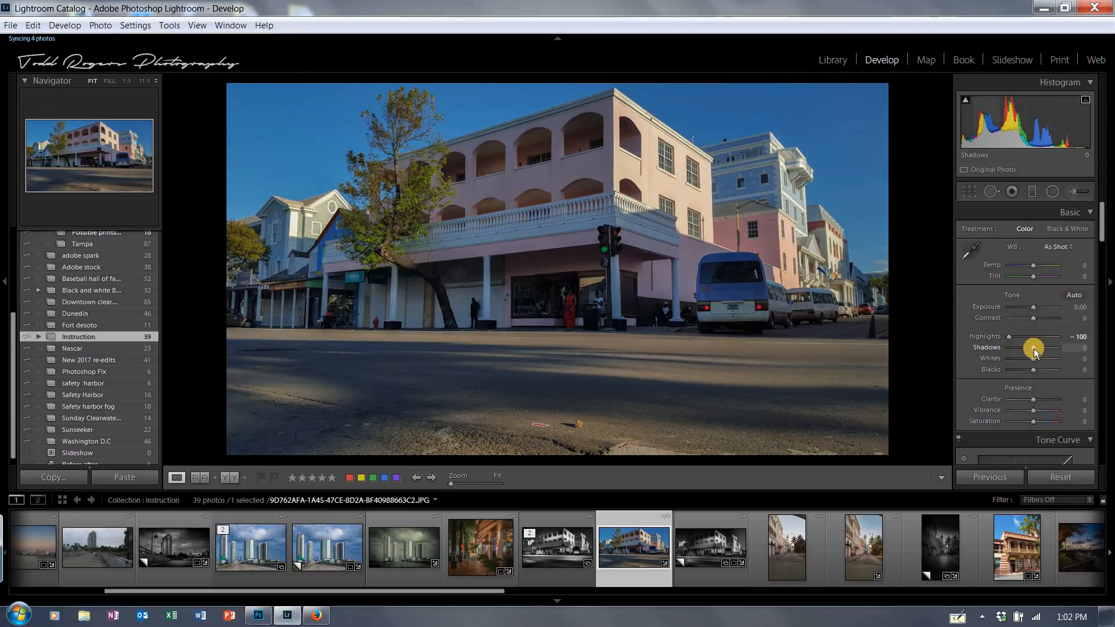
left_click_drag(1033, 348, 1075, 332)
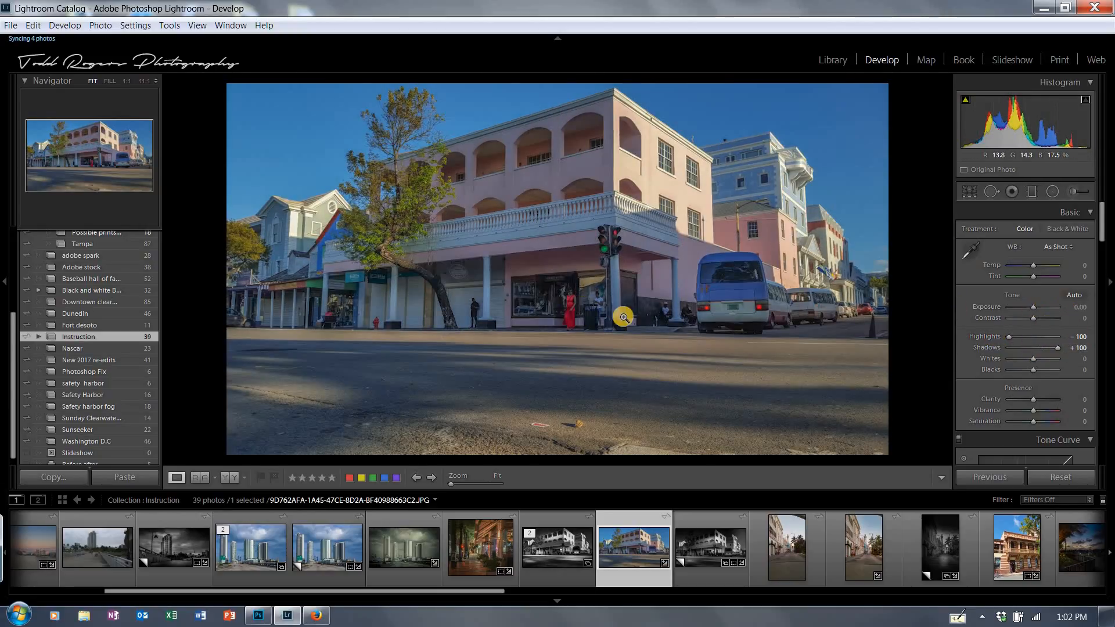
left_click(1058, 347)
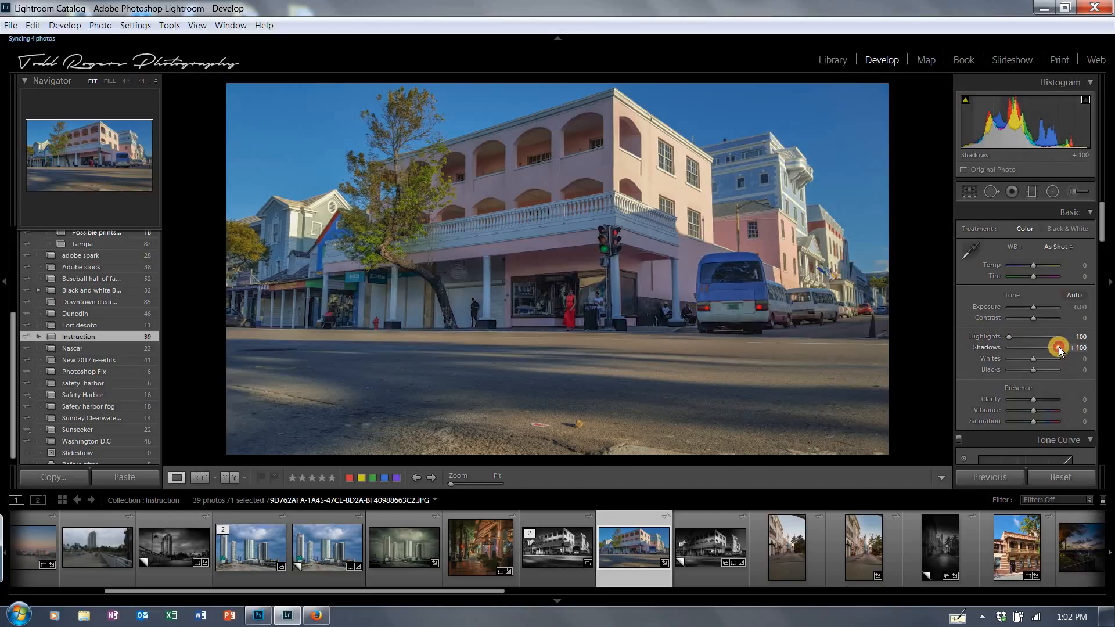
left_click_drag(1053, 348, 935, 255)
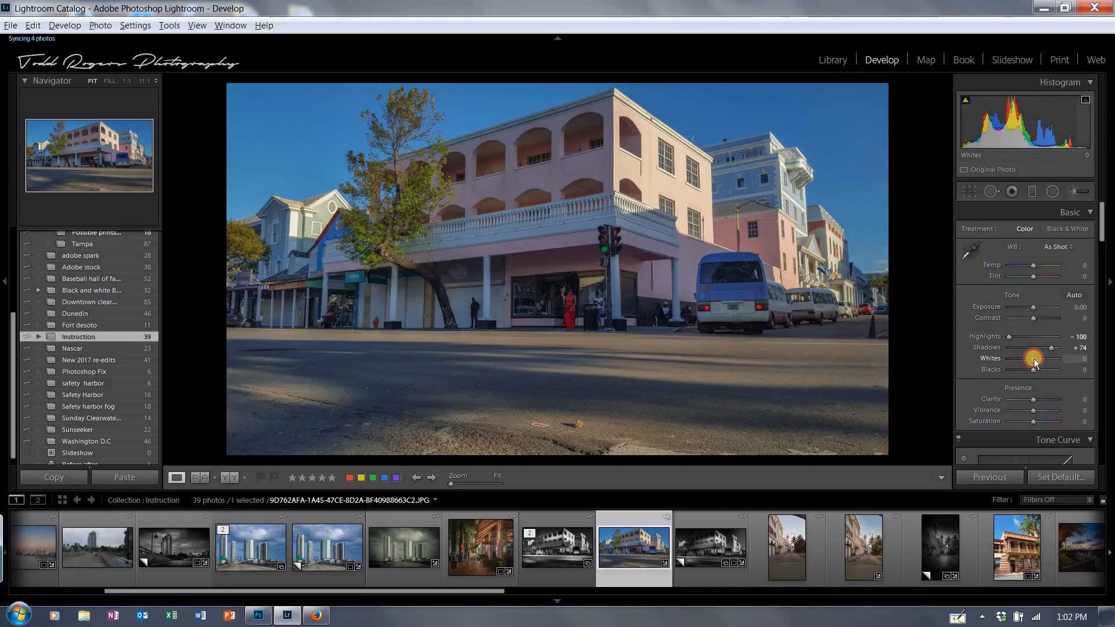
Set Whites to +14 and Blacks to −12, using the clipping preview to judge the white point.
mouse_move(1032, 358)
left_mouse_down()
mouse_move(1047, 360)
mouse_move(1032, 367)
left_mouse_up()
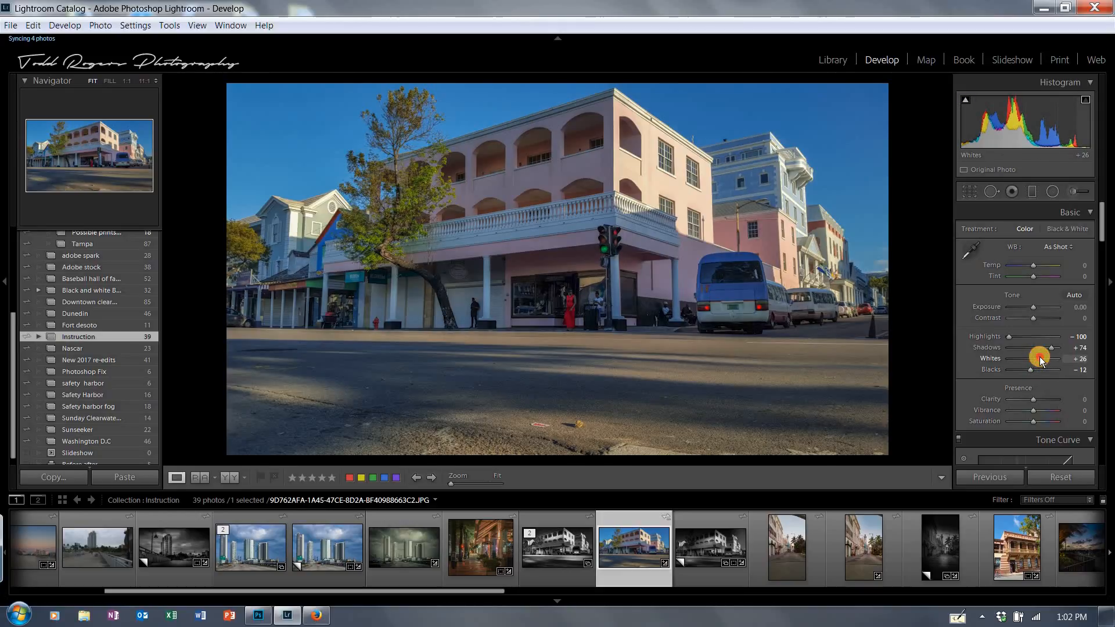
left_click(1039, 359, "alt")
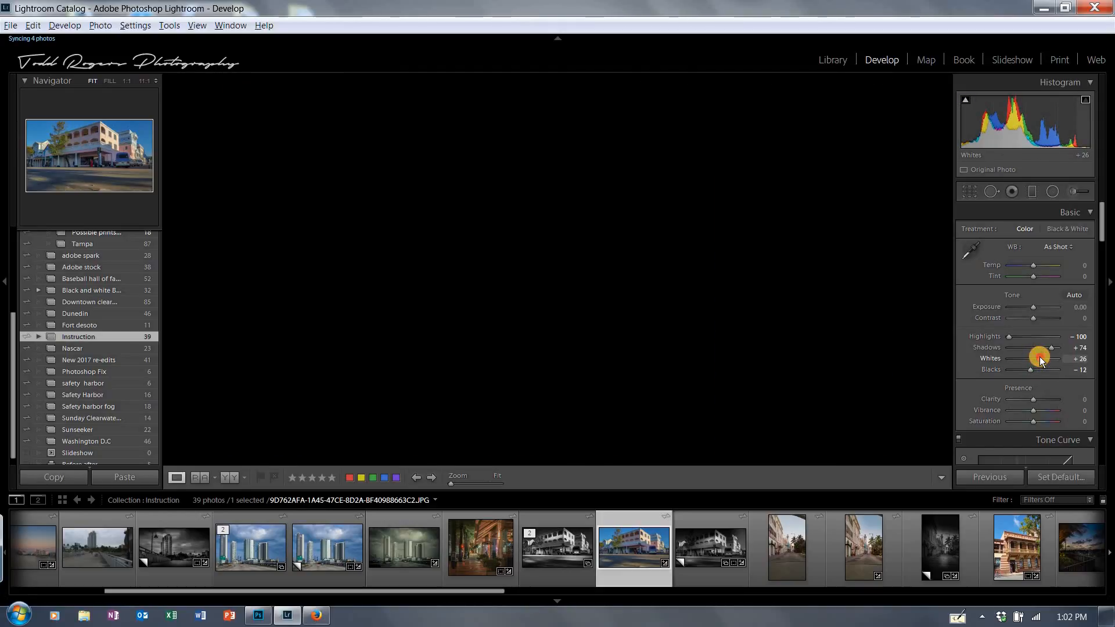
left_click_drag(1039, 359, 1038, 360)
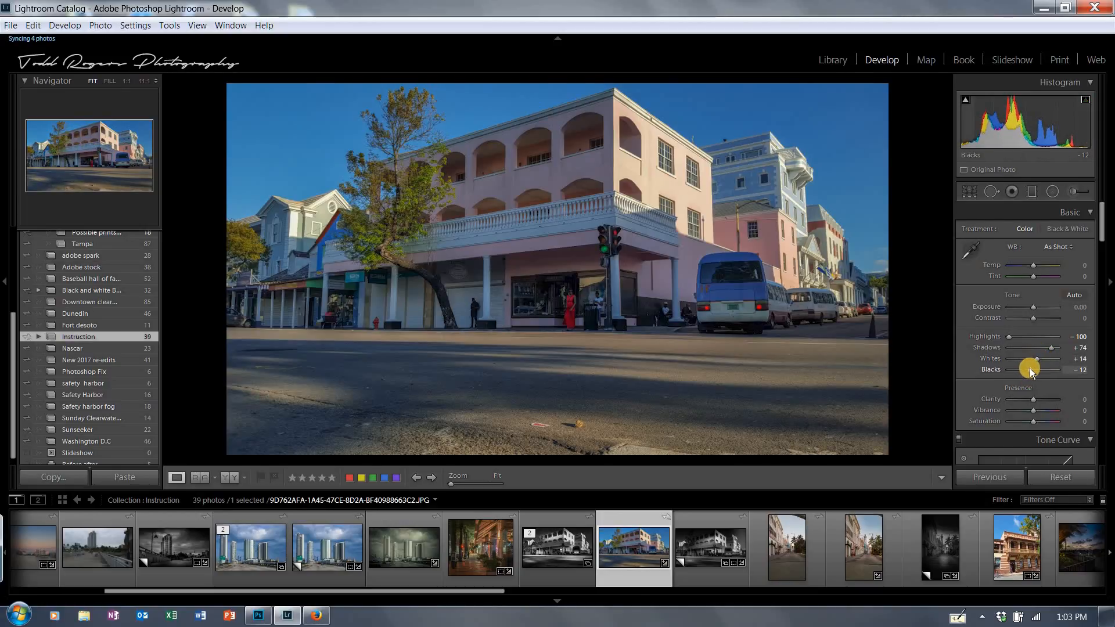
left_click_drag(1030, 371, 1030, 371)
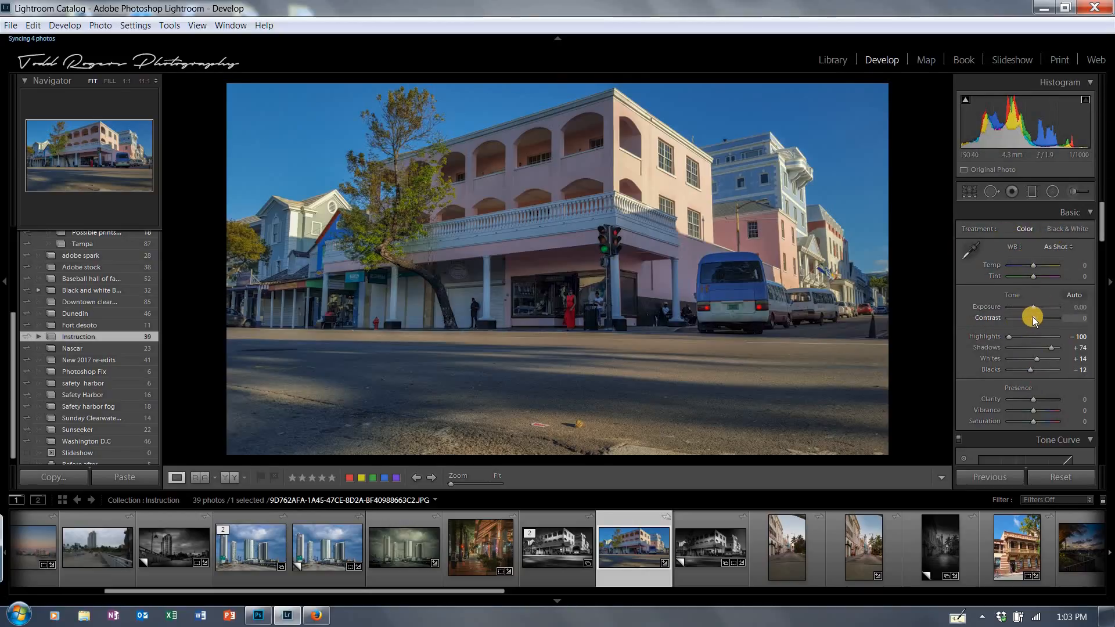
Set Contrast to +12, Exposure to −0.60 and Clarity to +36.
mouse_move(1033, 317)
left_mouse_down()
mouse_move(1042, 320)
mouse_move(1035, 311)
left_mouse_up()
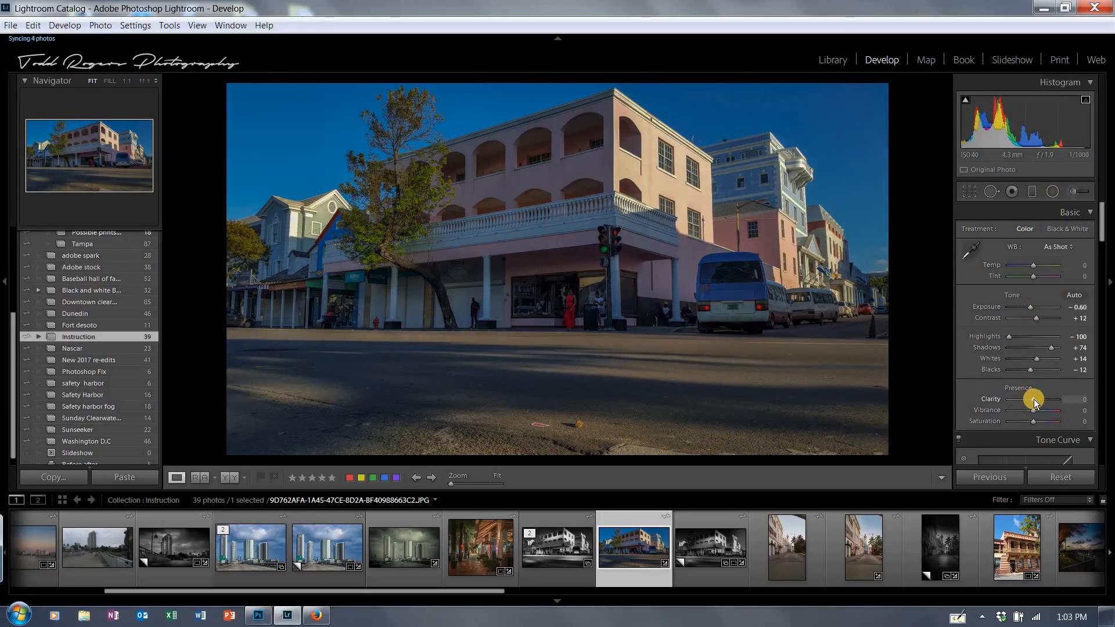
left_click_drag(1040, 400, 1043, 401)
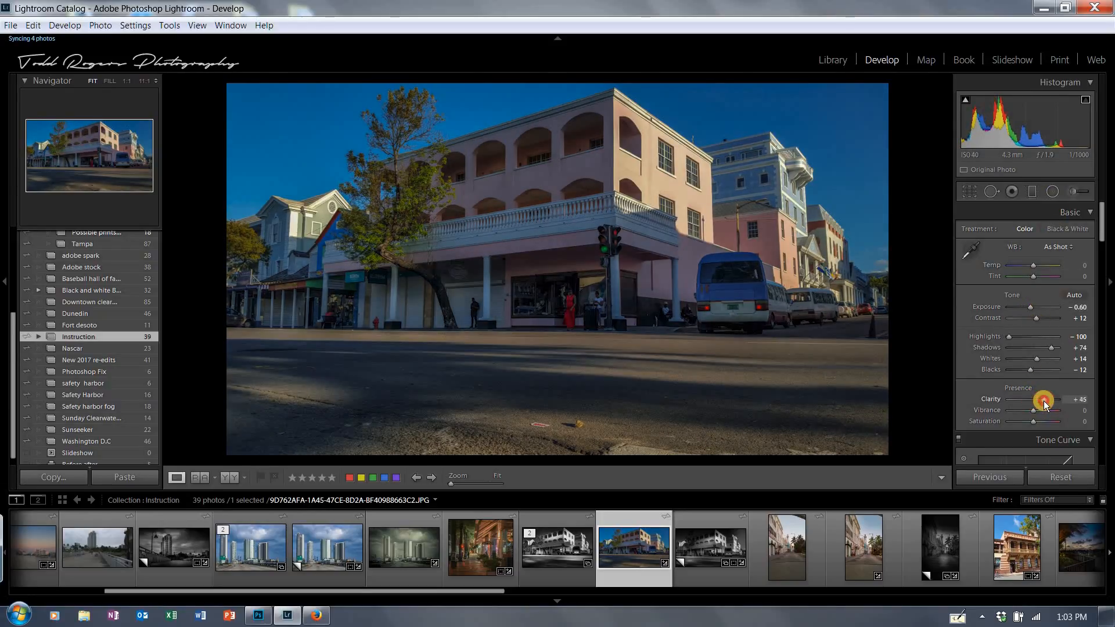
Aim the detail preview at the corner of the balcony balustrade and set the Sharpening amount to 80.
left_click(1101, 218)
left_click_drag(1101, 218, 1097, 261)
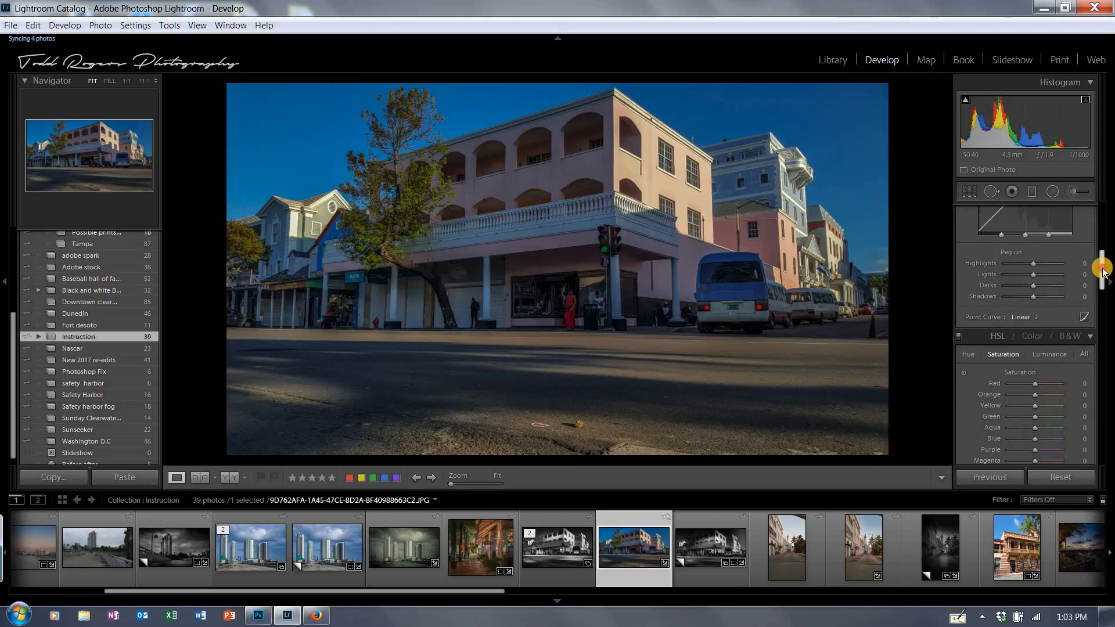
left_click_drag(1103, 271, 1103, 308)
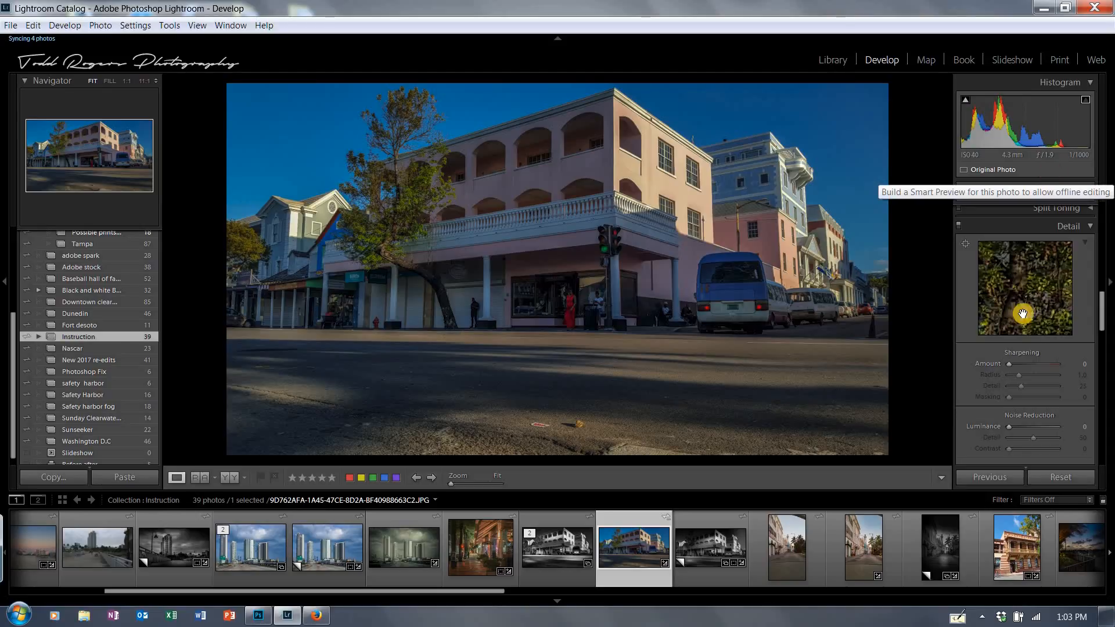
left_click(966, 244)
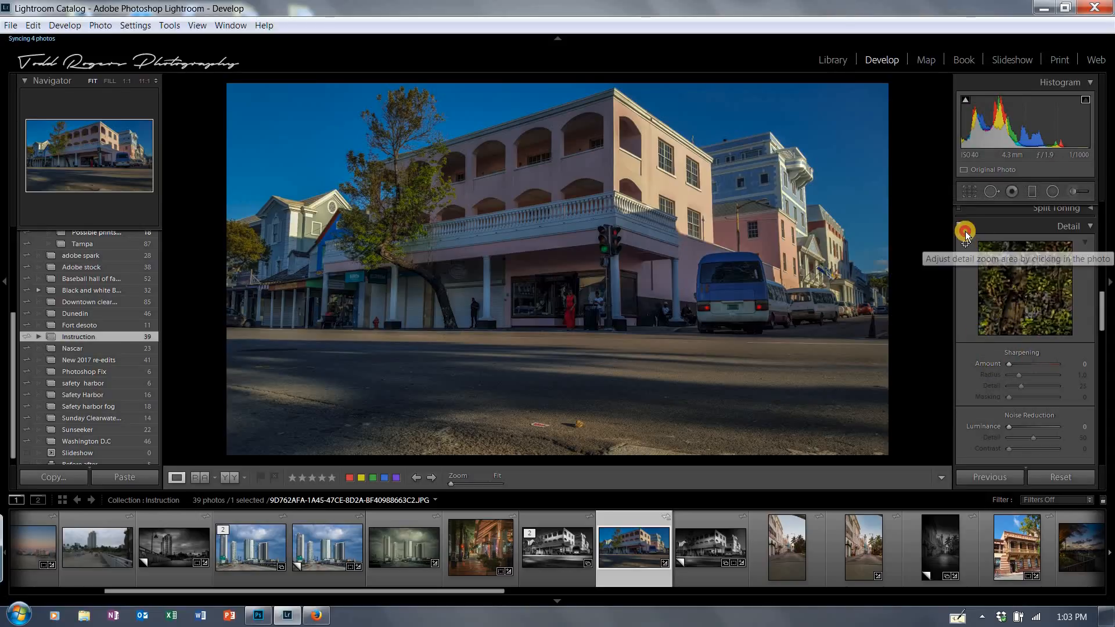
left_click(606, 205)
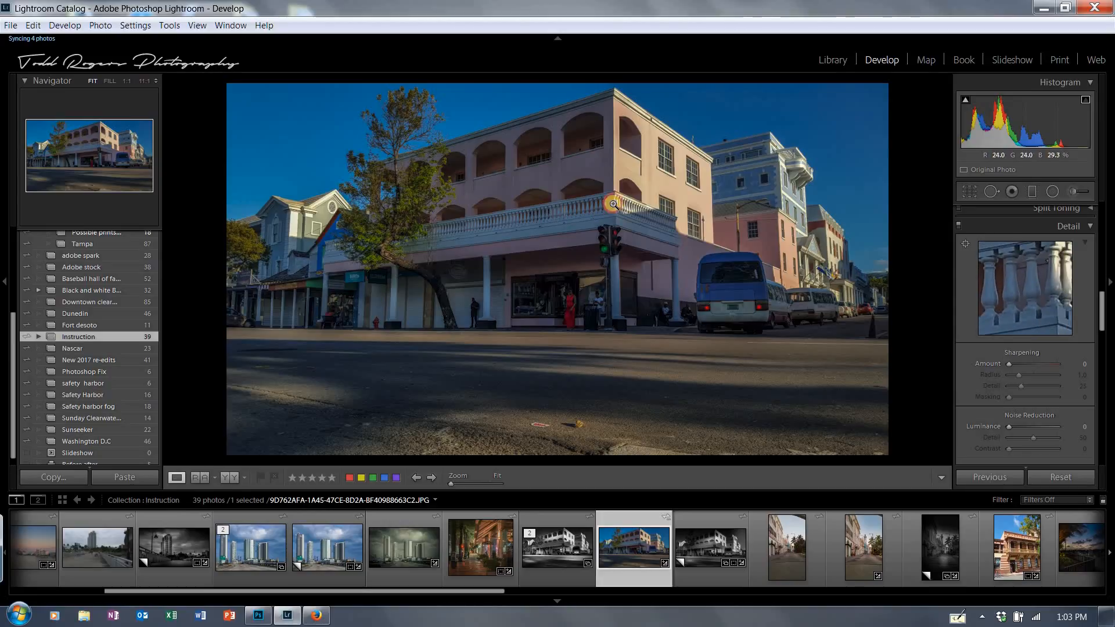
left_click(1036, 362)
left_click_drag(1086, 294, 1047, 309)
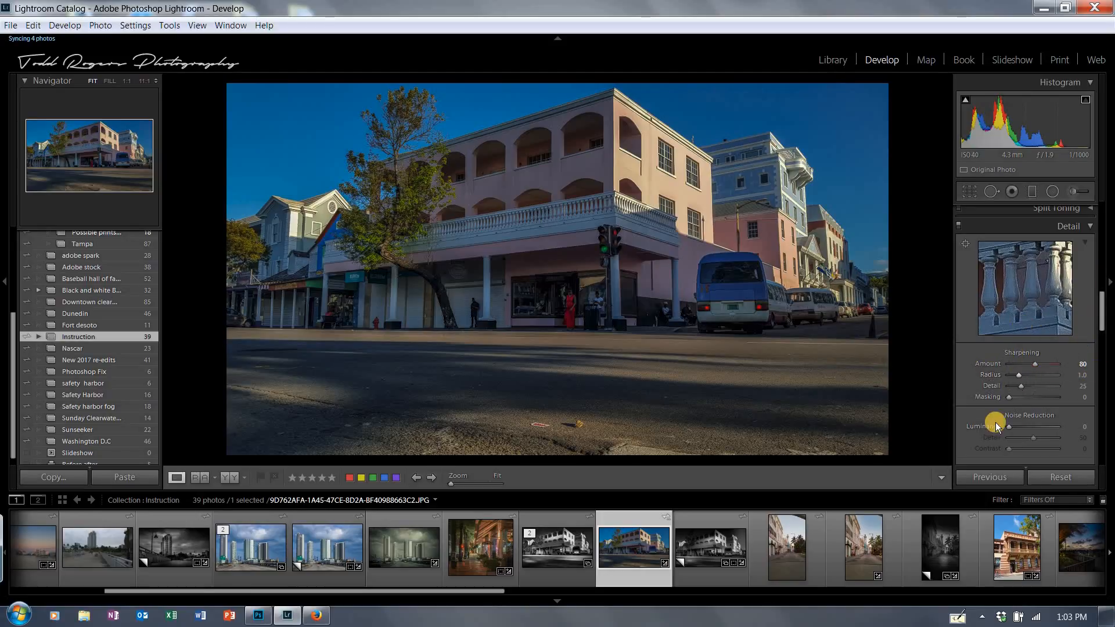
Set Luminance noise reduction to 20 and Sharpening Masking to 71, checking the mask preview.
left_click_drag(1011, 428, 1016, 428)
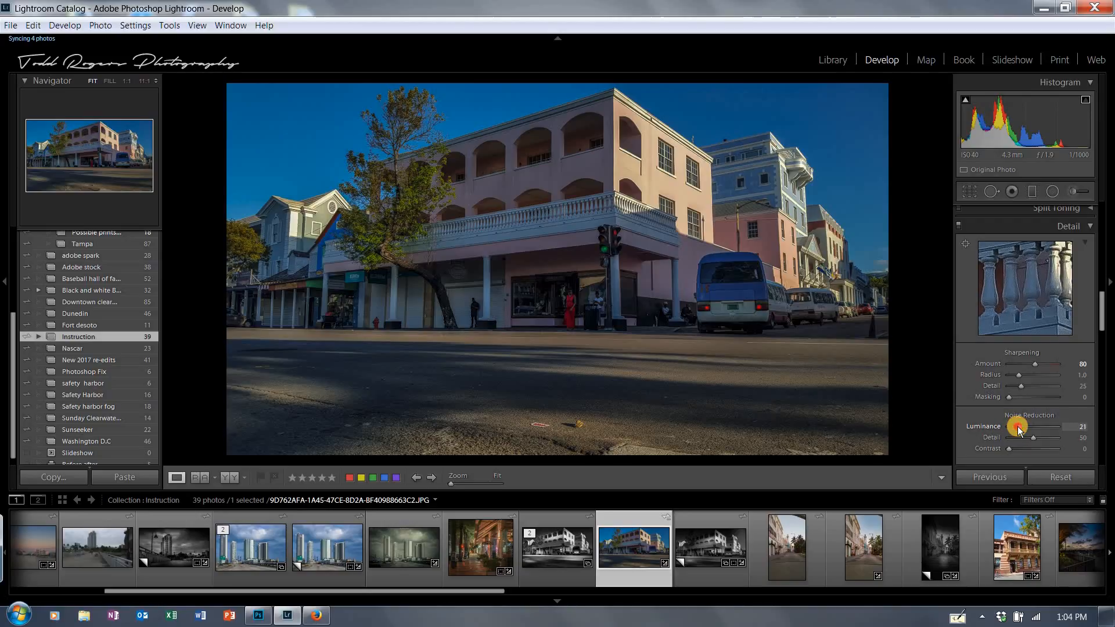
left_click_drag(1017, 432, 1018, 429)
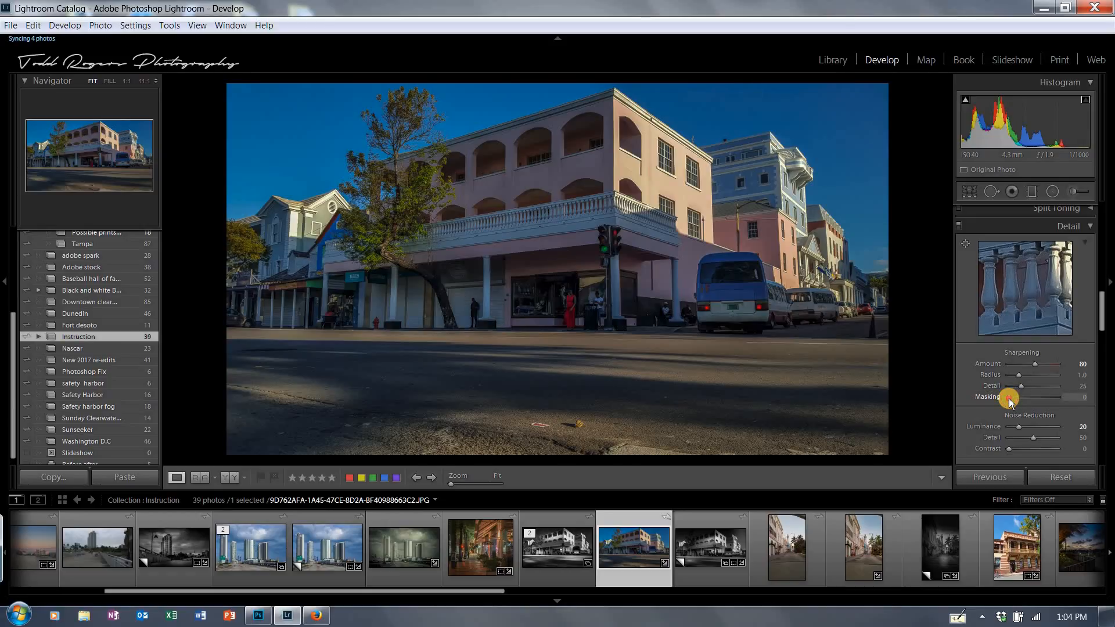
left_click_drag(1009, 398, 1043, 397)
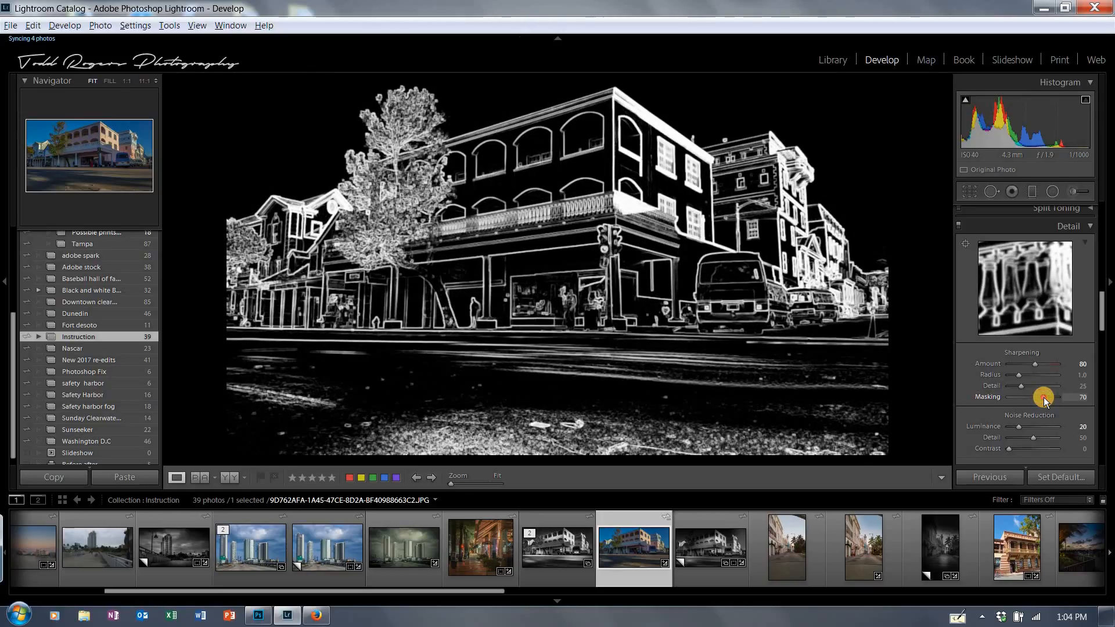
left_click_drag(1043, 397, 1047, 396)
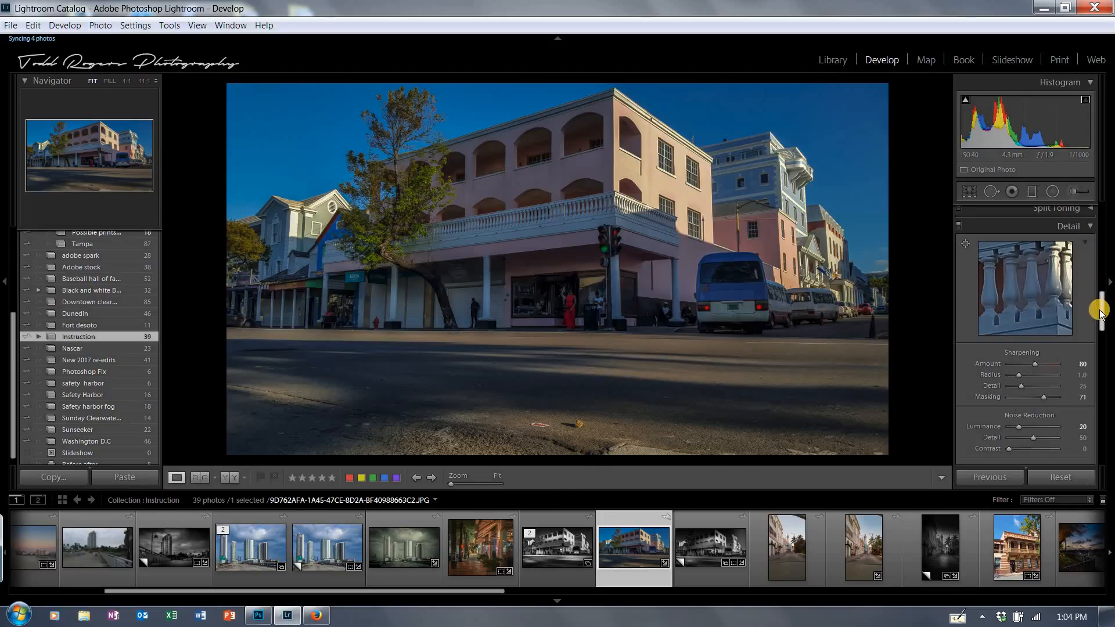
Enable profile corrections with the Canon EF 24-70mm lens profile and straighten the building's perspective with an Upright correction.
scroll(1102, 314, "down", 5)
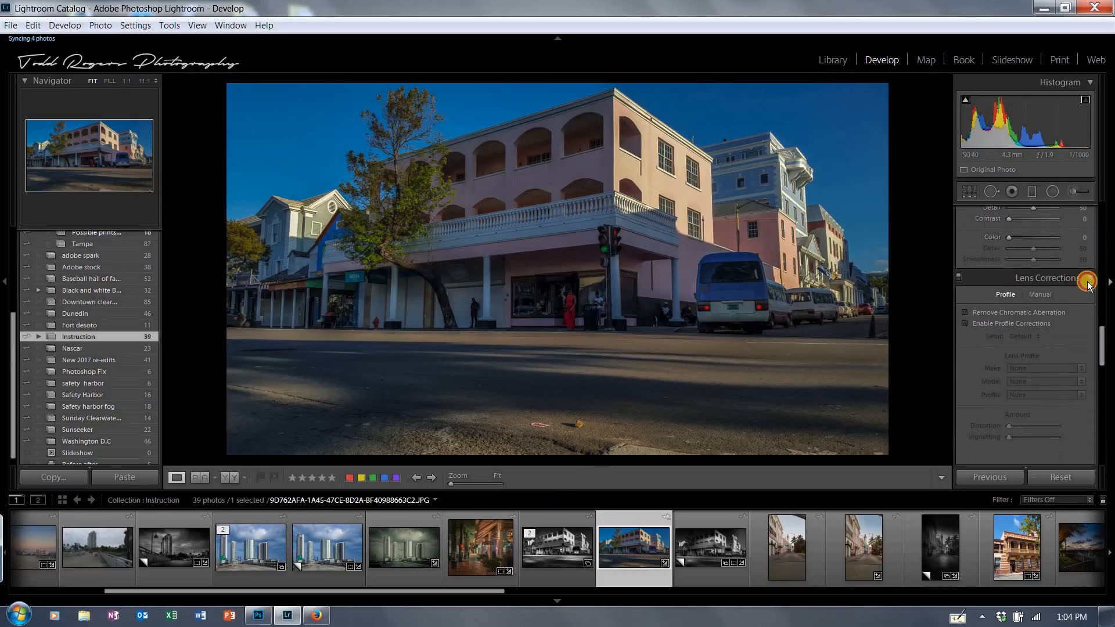
left_click(966, 324)
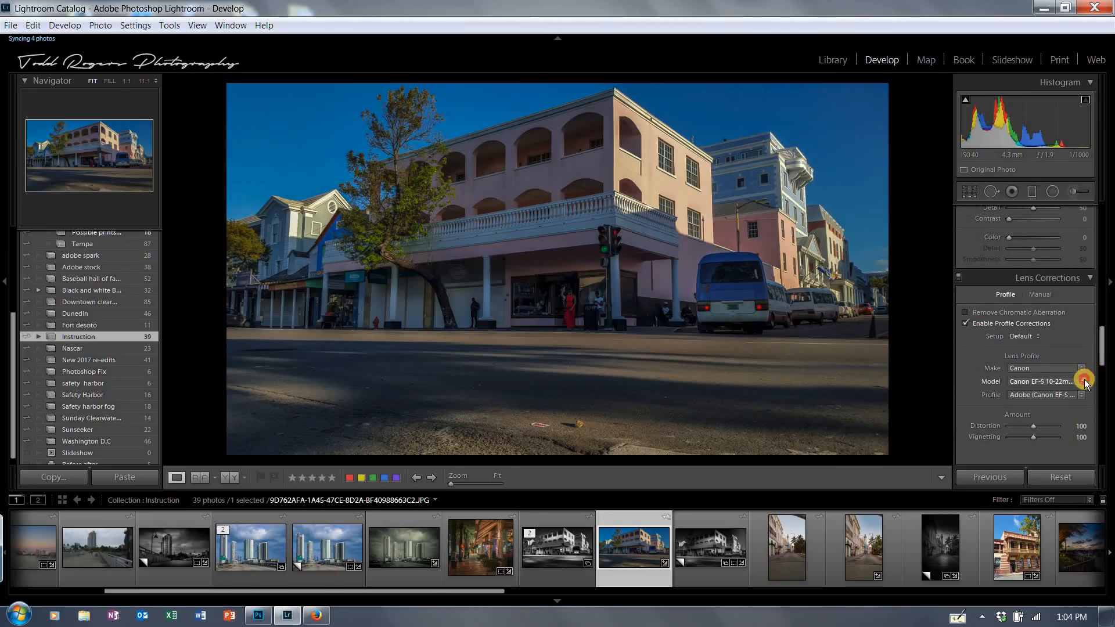
left_click(1082, 381)
left_click(1016, 436)
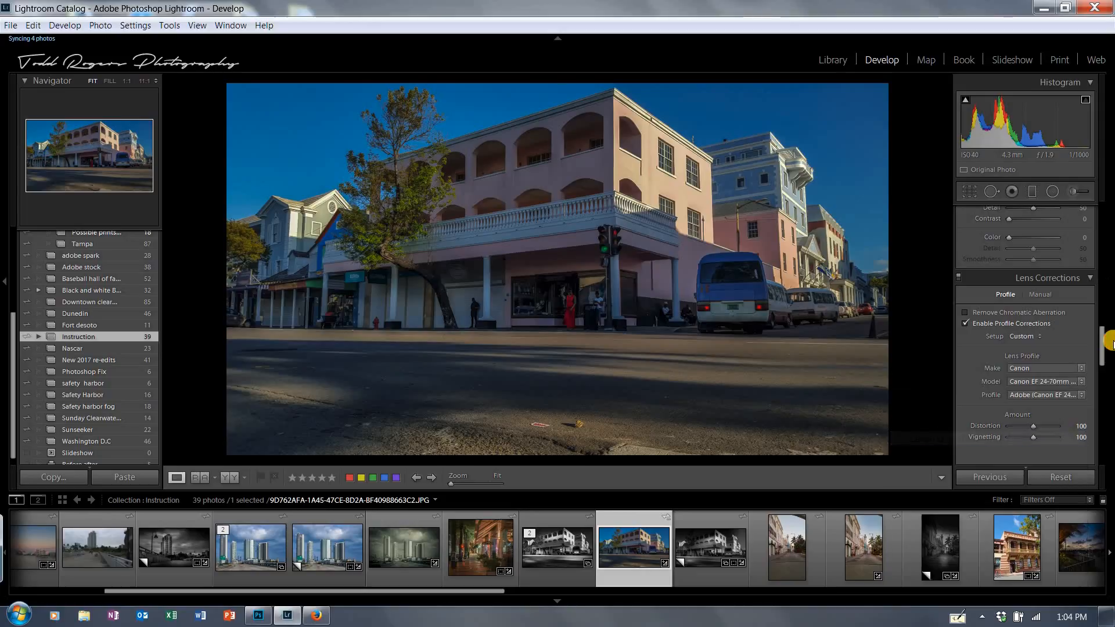
scroll(1103, 348, "down", 5)
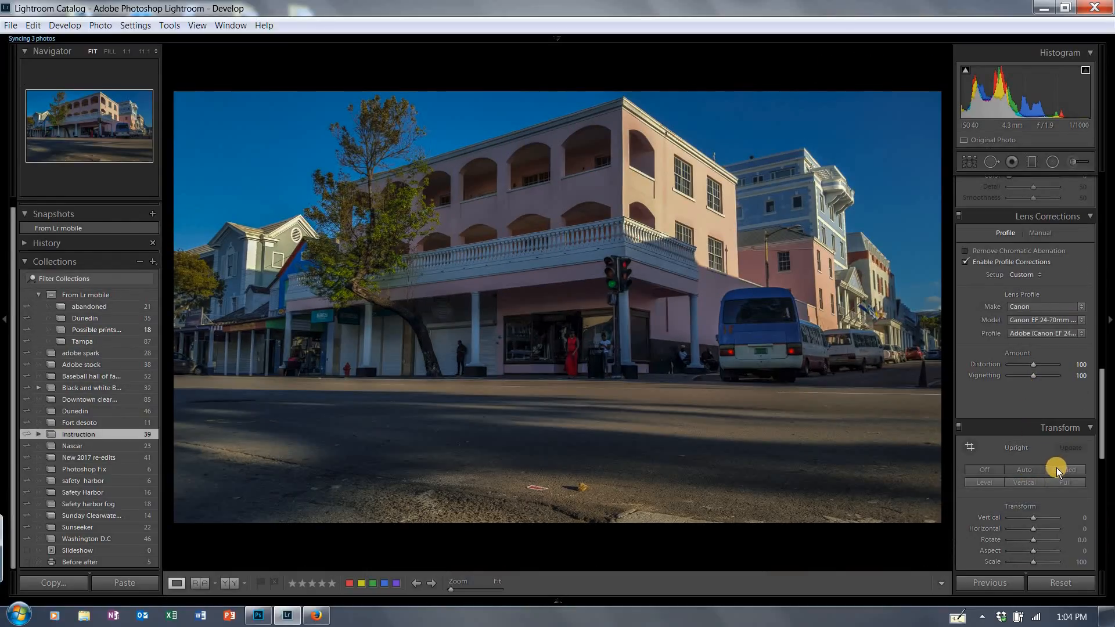
left_click(1053, 469)
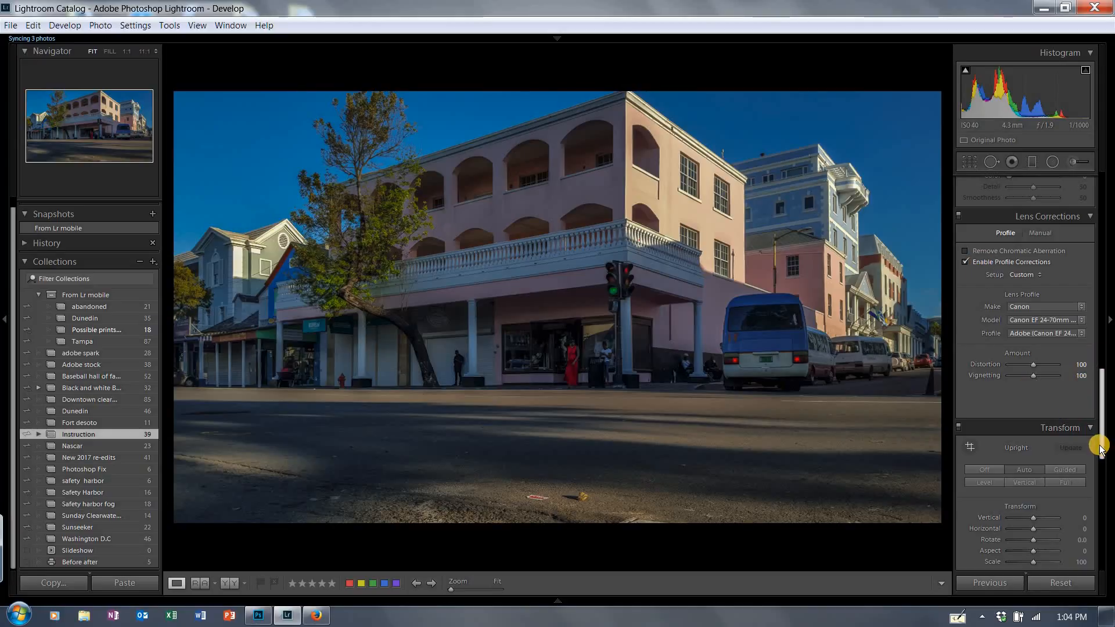
Convert the photo to black and white with the B&W mix.
left_click_drag(1104, 418, 1110, 158)
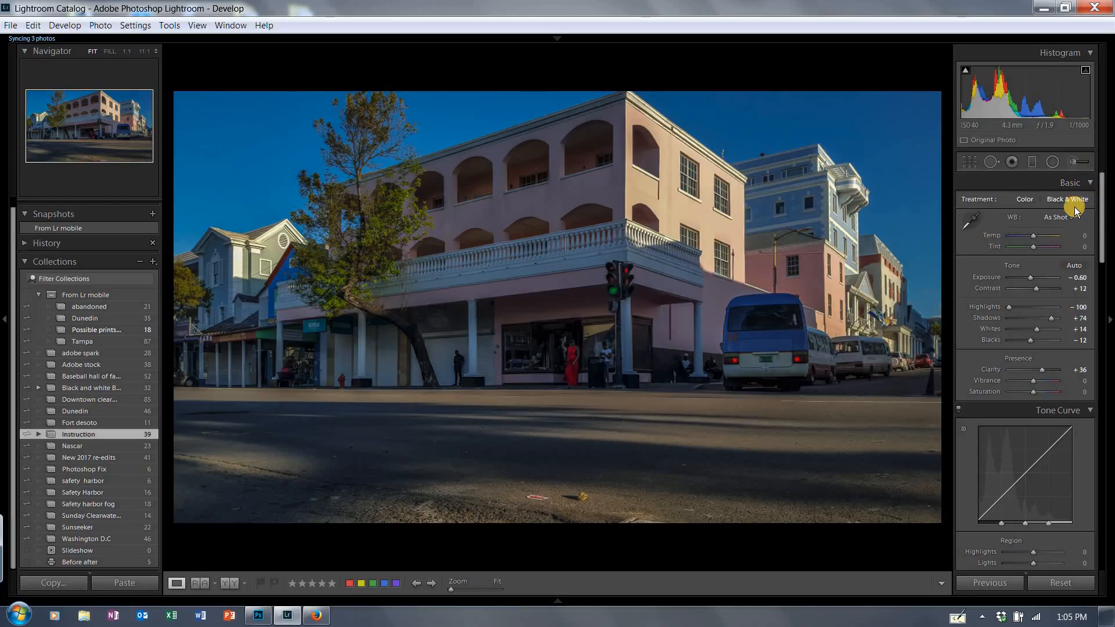
left_click_drag(1103, 232, 1100, 319)
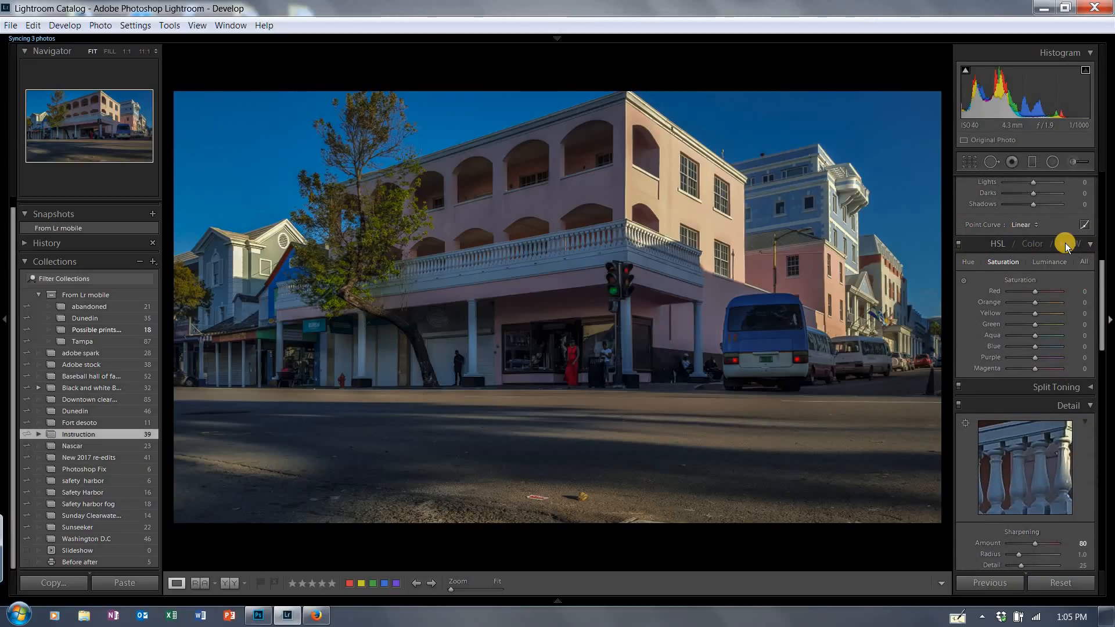
left_click(1068, 244)
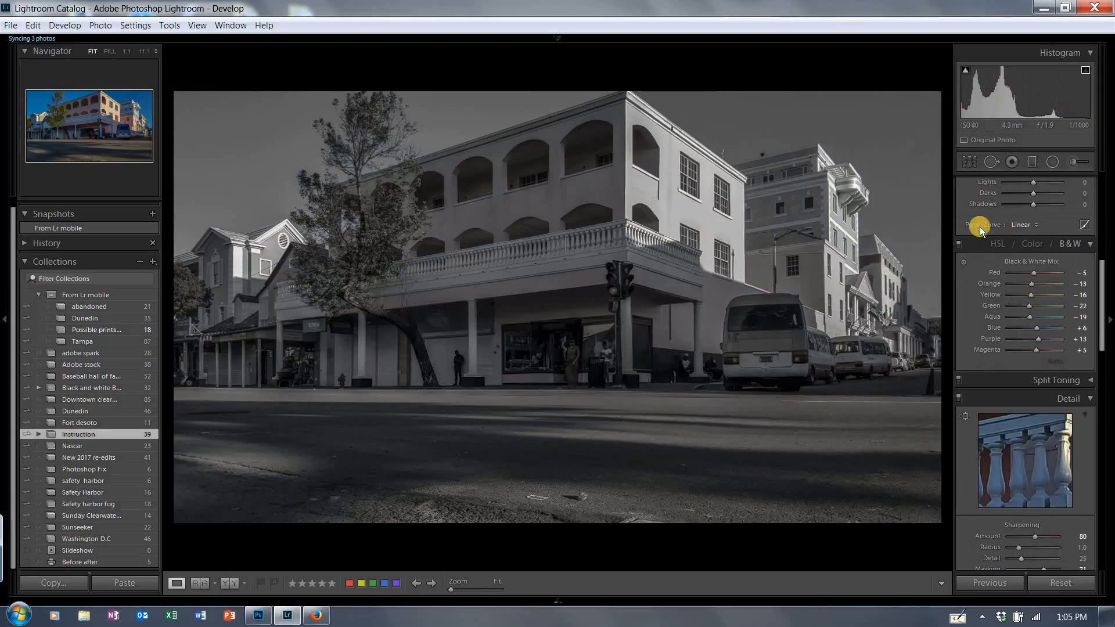
Darken the blue tones with the targeted adjustment of the Black & White Mix, bringing Blue to −57 and Purple to +8.
left_click(963, 263)
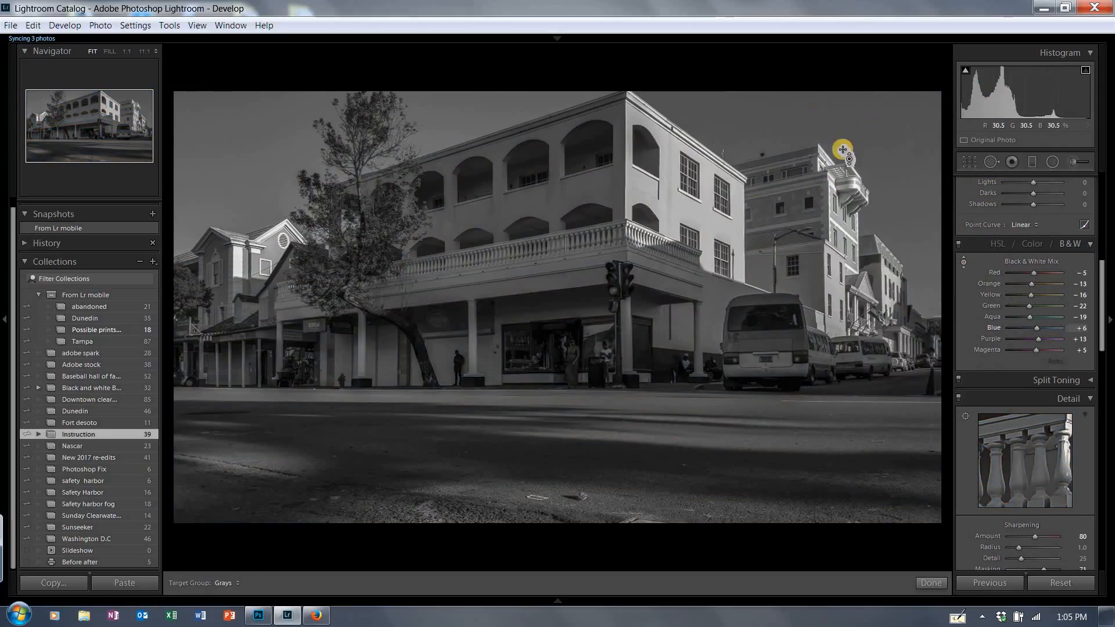
left_click_drag(746, 182, 732, 256)
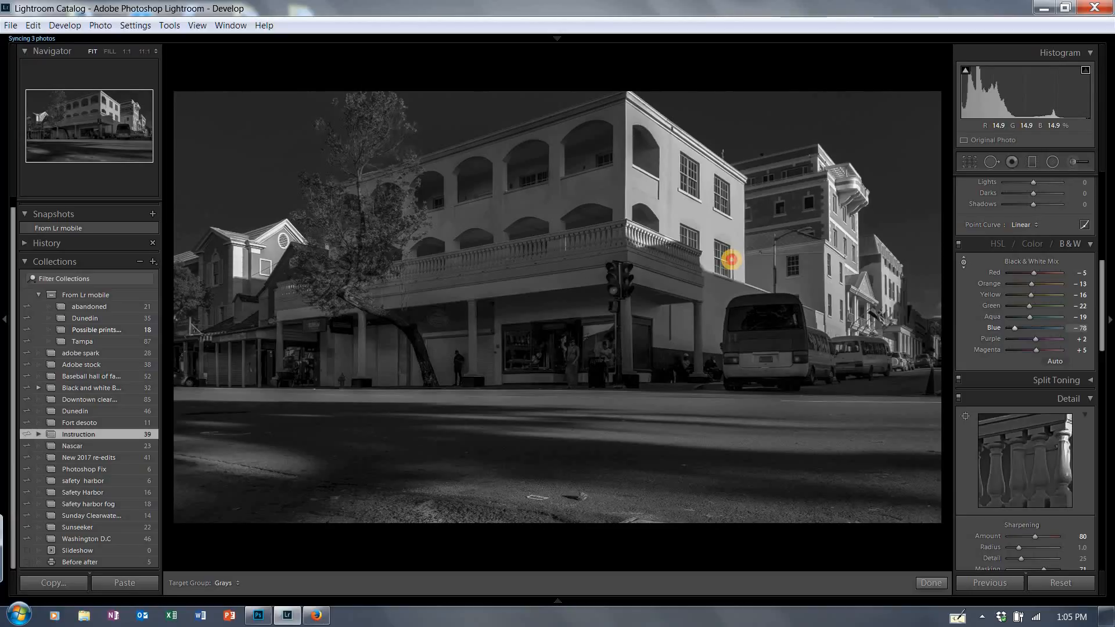
left_click_drag(731, 247, 730, 219)
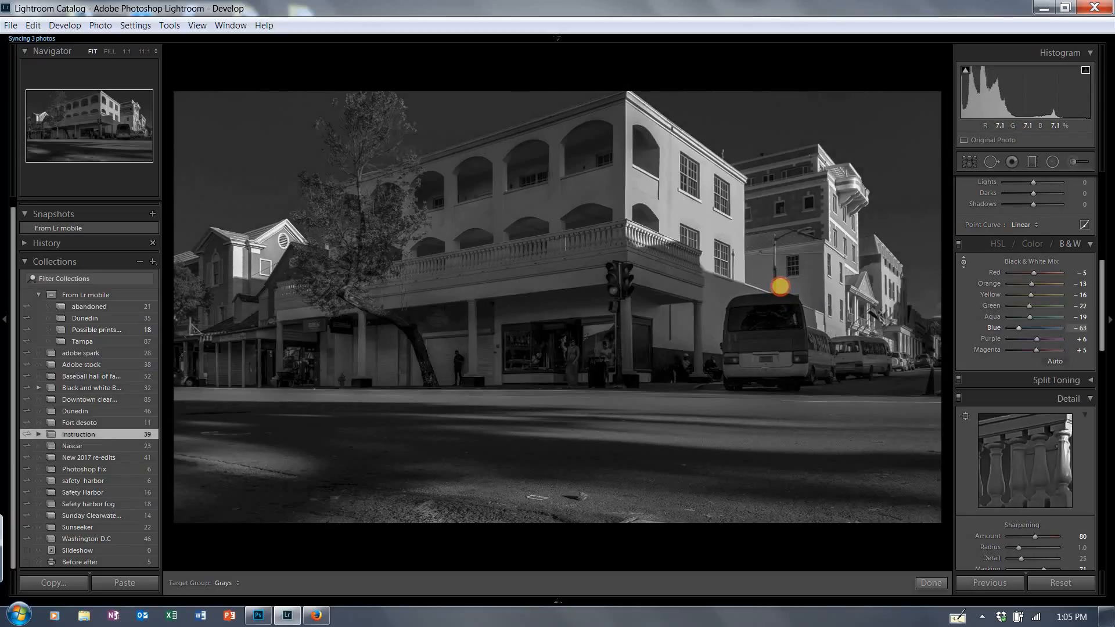
left_click_drag(780, 284, 791, 244)
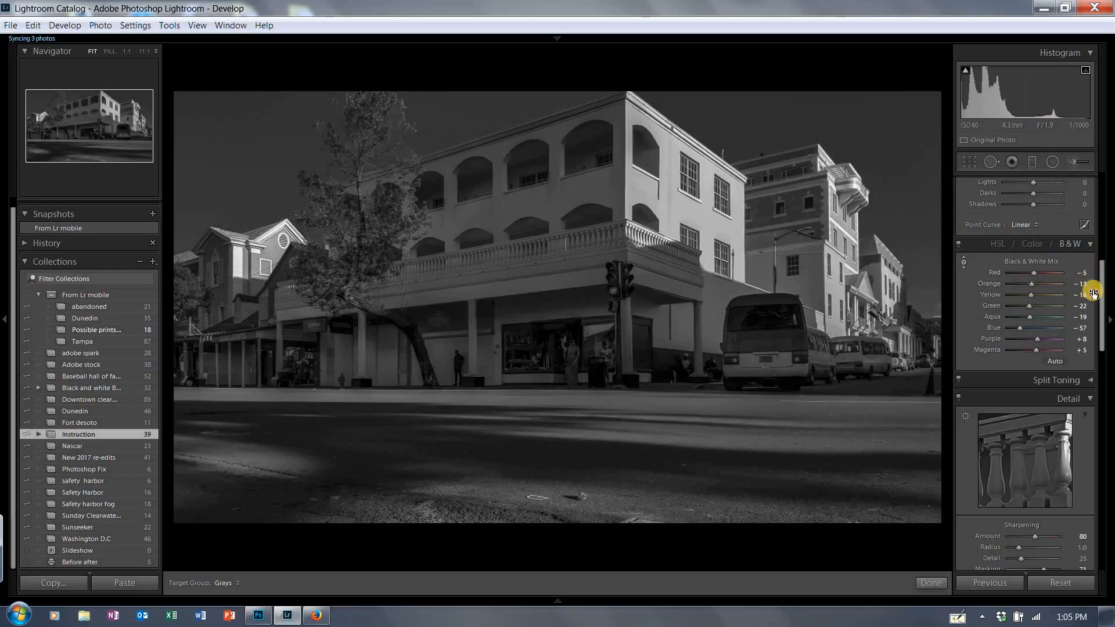
Add a radial filter with an inverted mask over the building's upper arches and tilt it to follow the facade.
left_click_drag(1101, 311, 1105, 207)
left_click(997, 234)
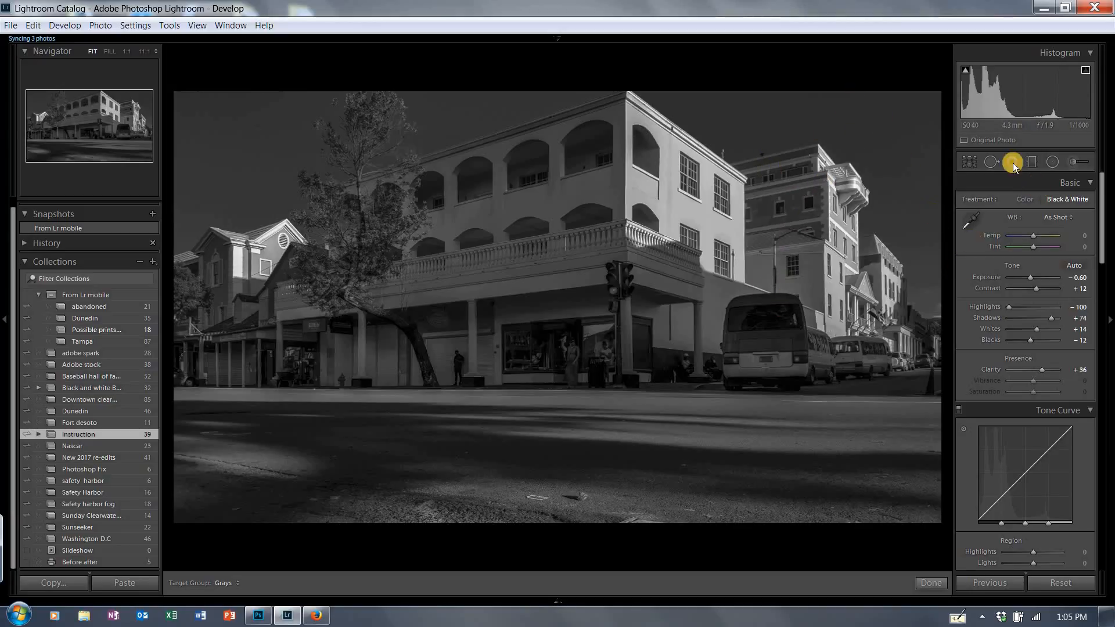
left_click(1053, 163)
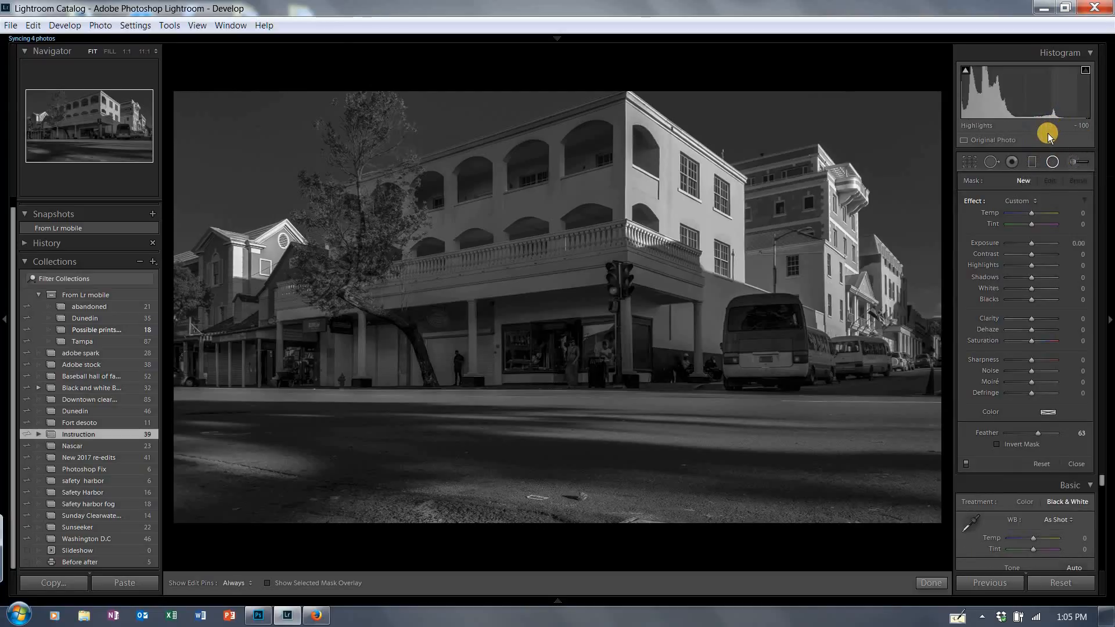
left_click(997, 444)
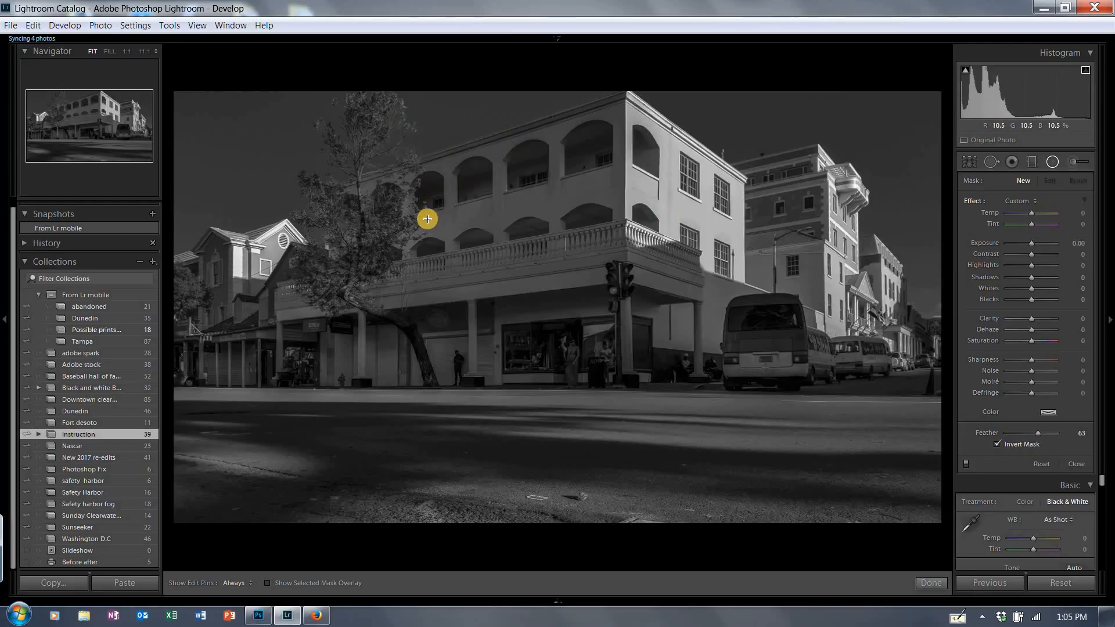
left_click_drag(430, 217, 588, 278)
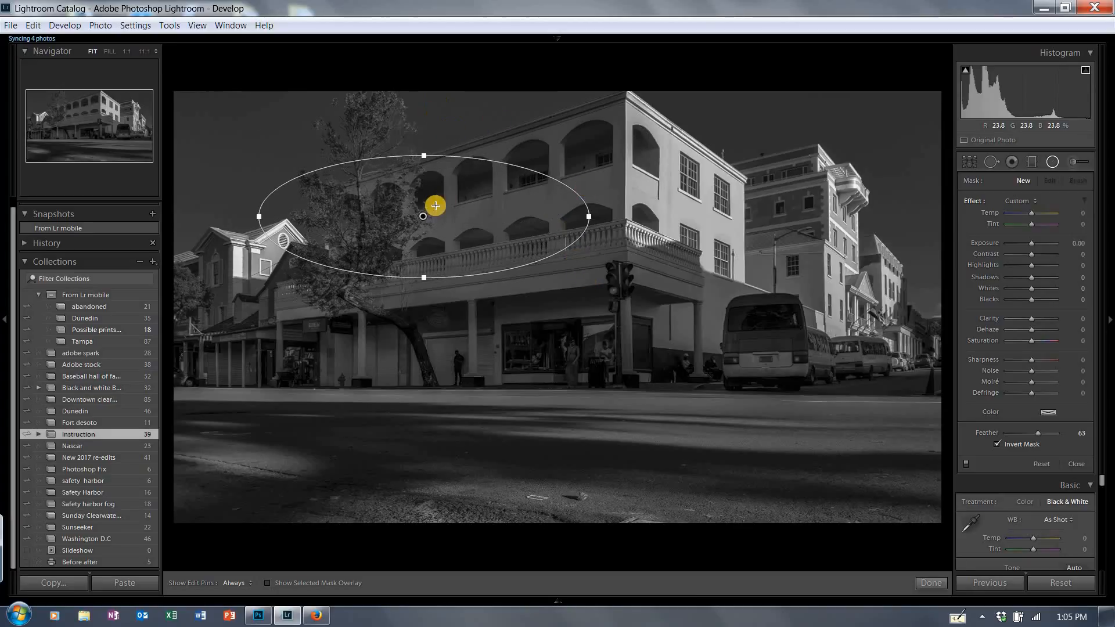
left_click_drag(426, 215, 481, 213)
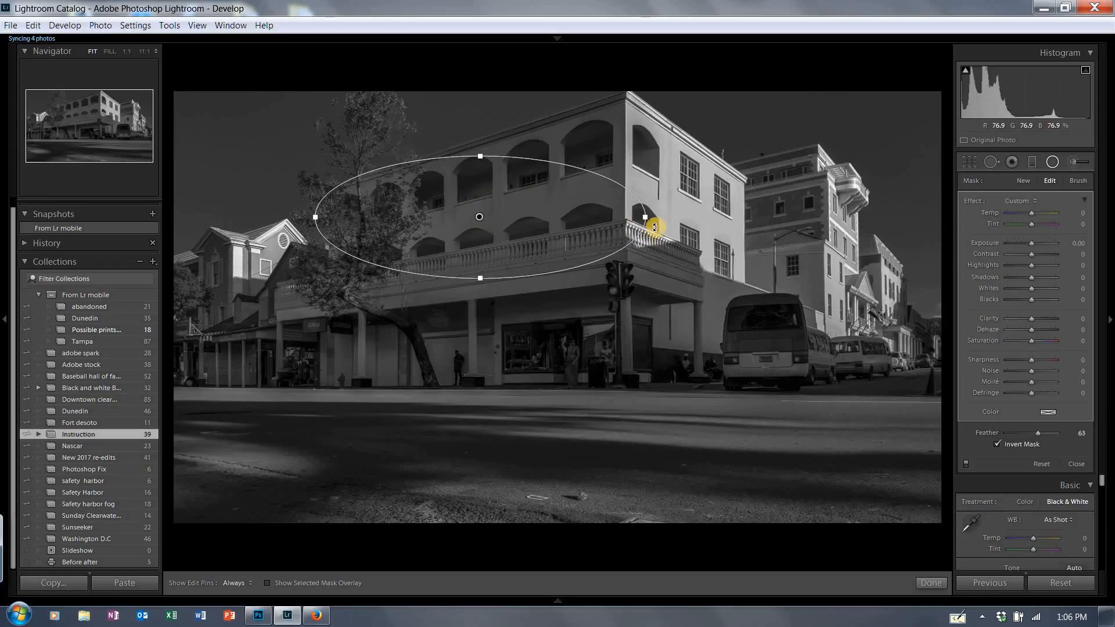
left_click_drag(658, 208, 641, 174)
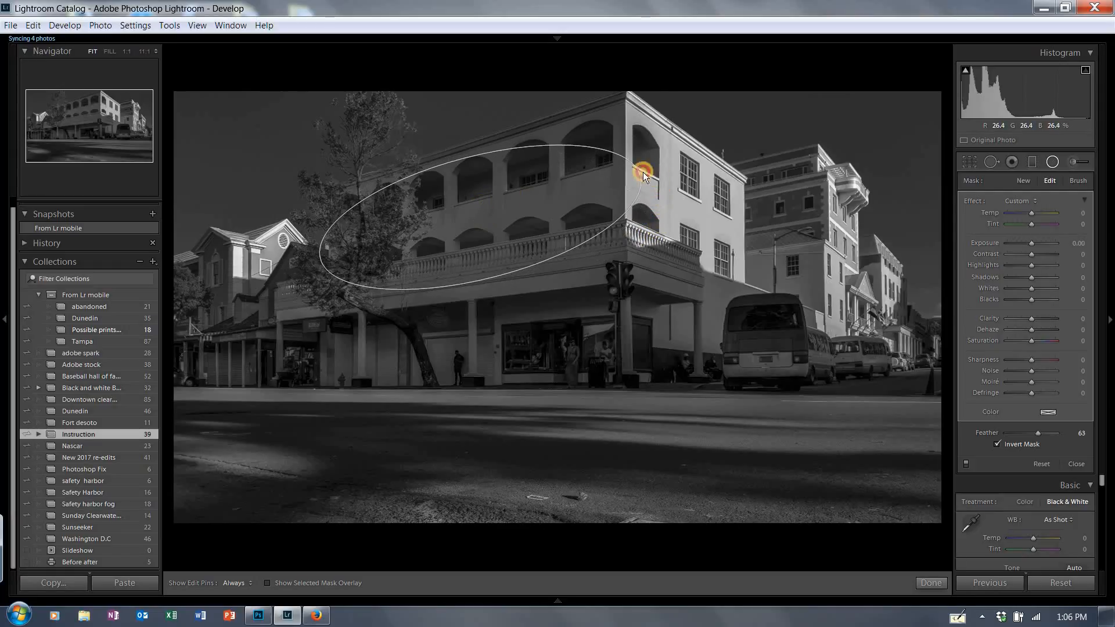
Set the facade radial filter's Exposure to 1.81 and heighten the ellipse to reach the roofline and the balcony railing.
double_click(478, 214)
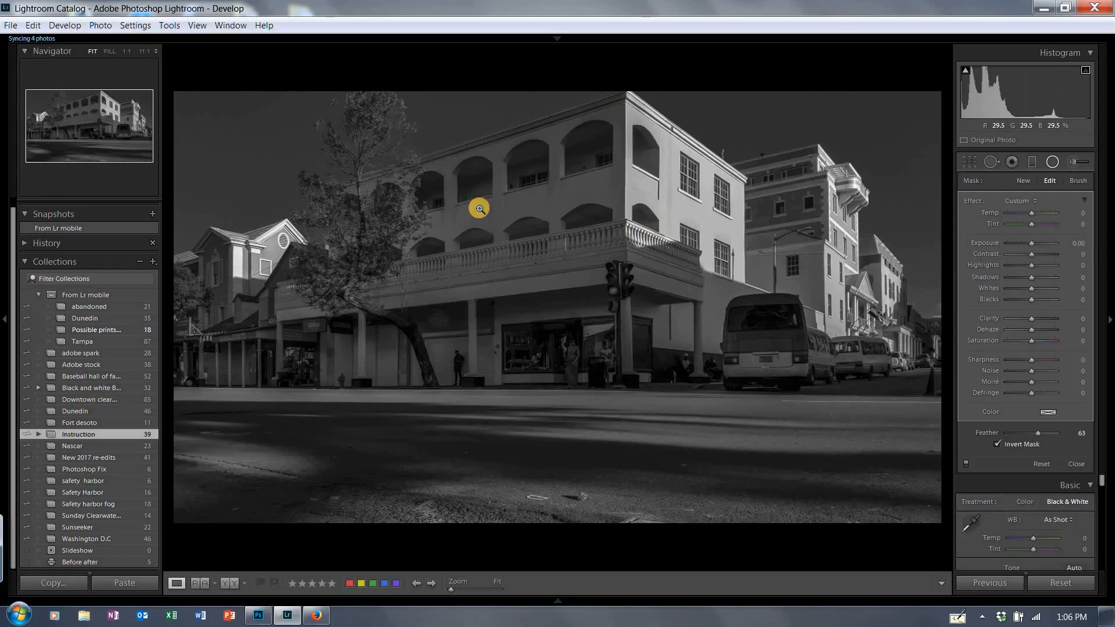
left_click(1052, 162)
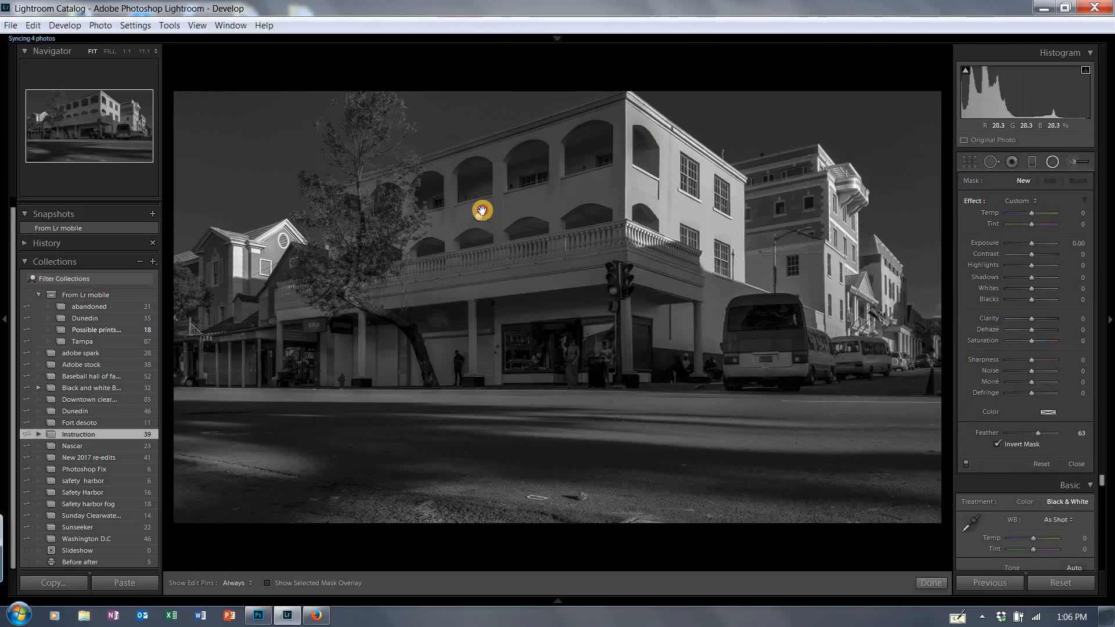
left_click(482, 210)
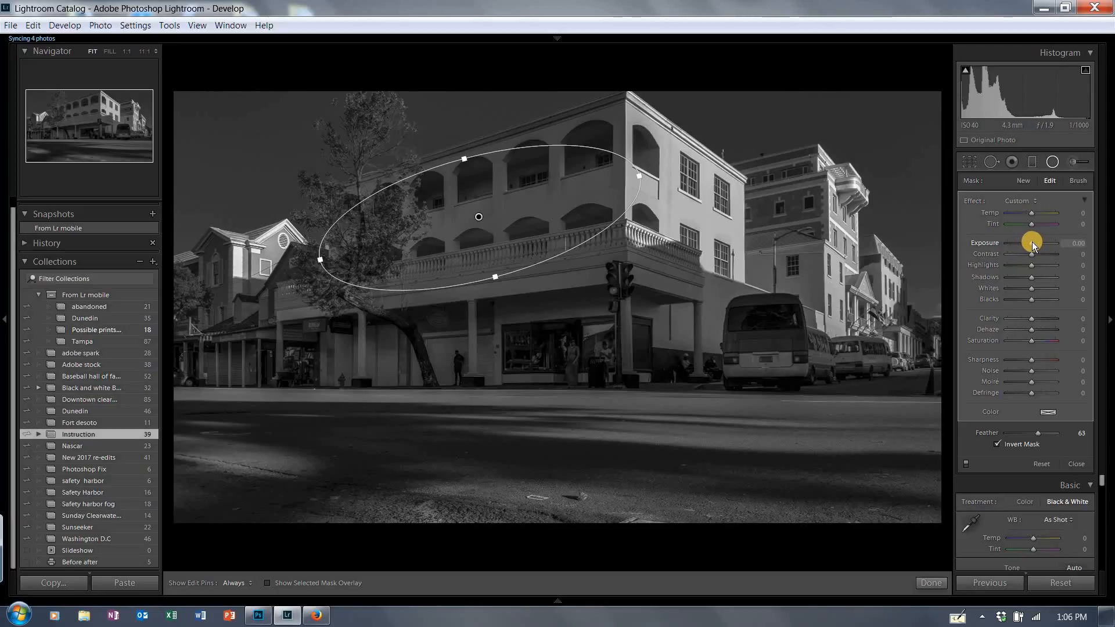
left_click_drag(1032, 243, 1043, 244)
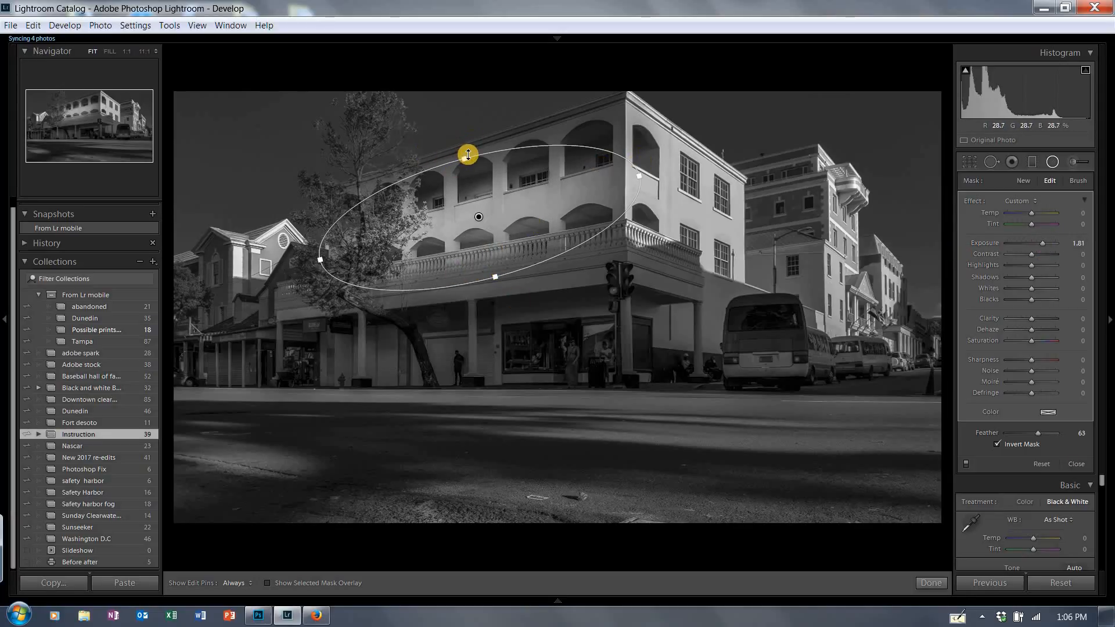
left_click_drag(467, 149, 465, 132)
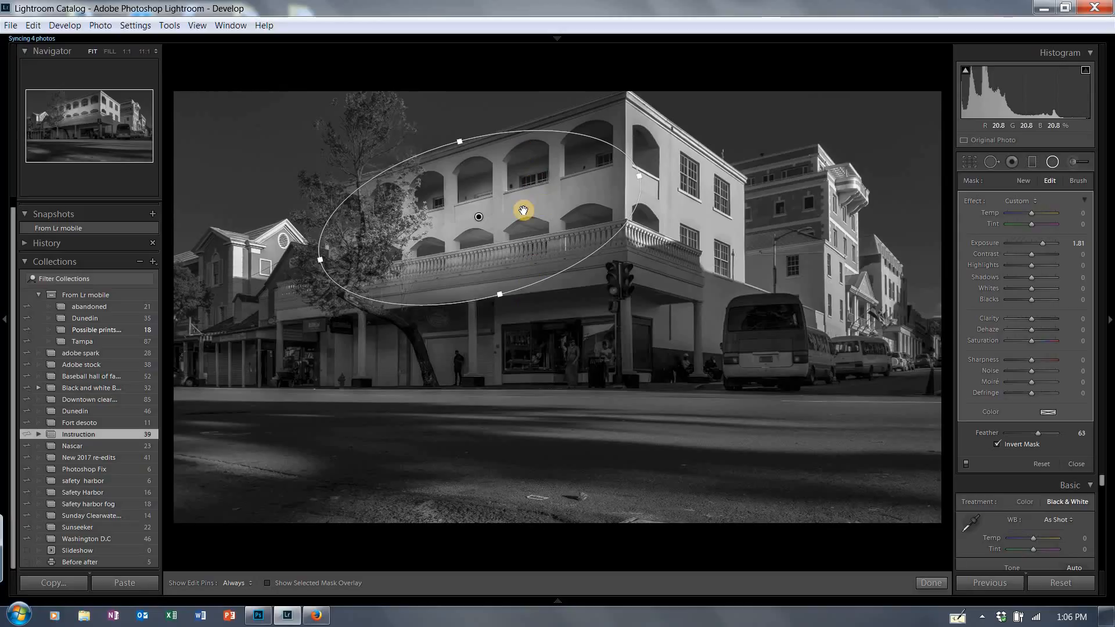
left_click_drag(479, 218, 480, 219)
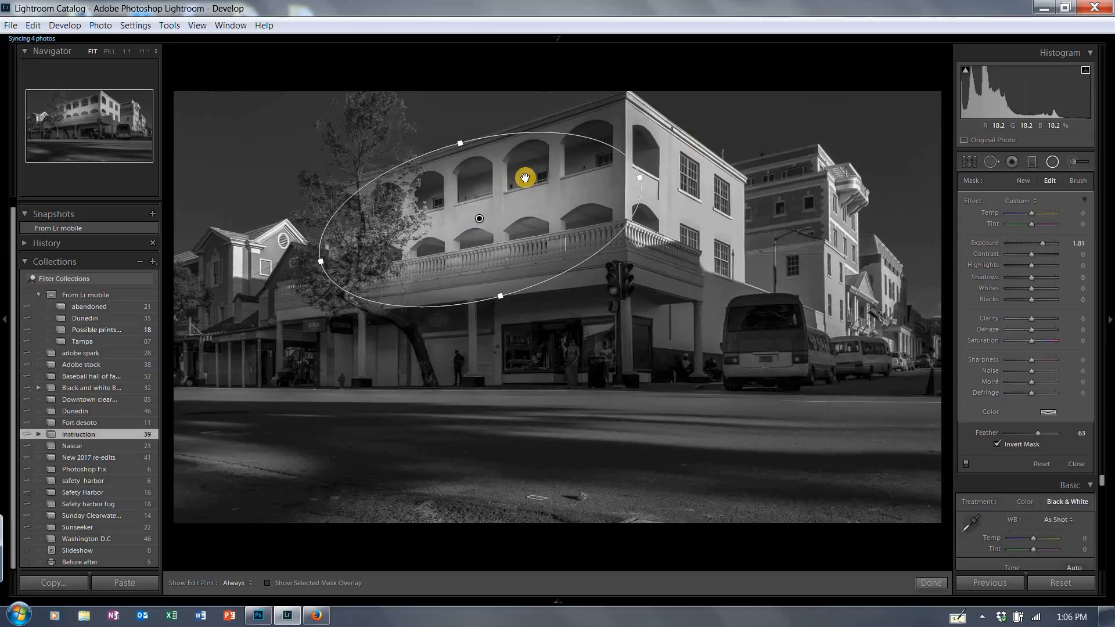
Duplicate the facade radial filter onto the ground-floor shopfront, level the ellipse and settle its Exposure at 1.81.
right_click(479, 219)
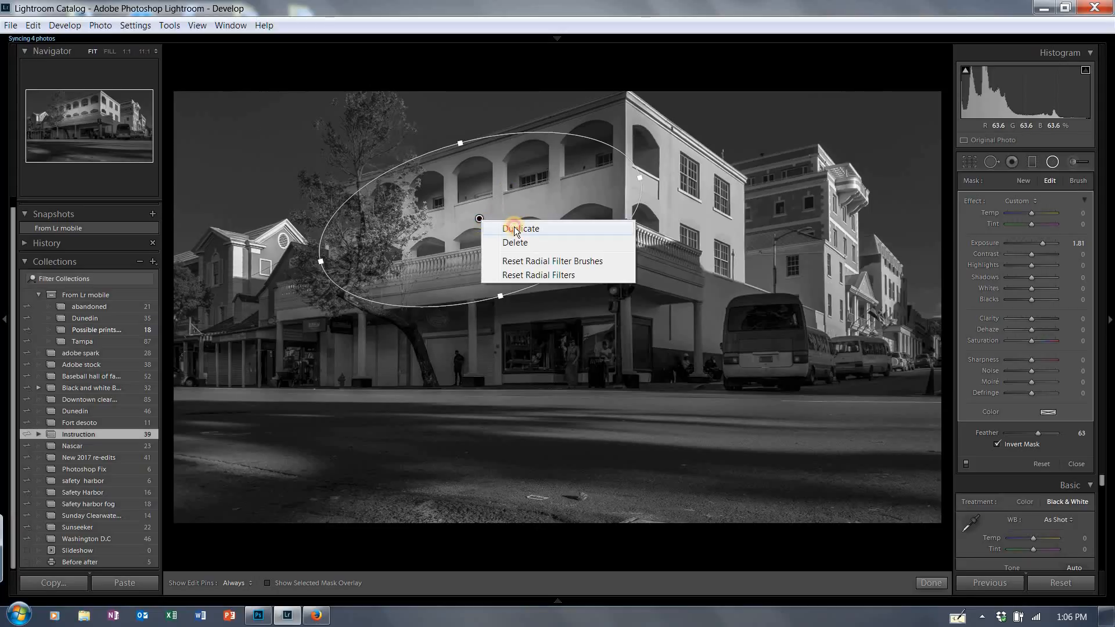
left_click(492, 219)
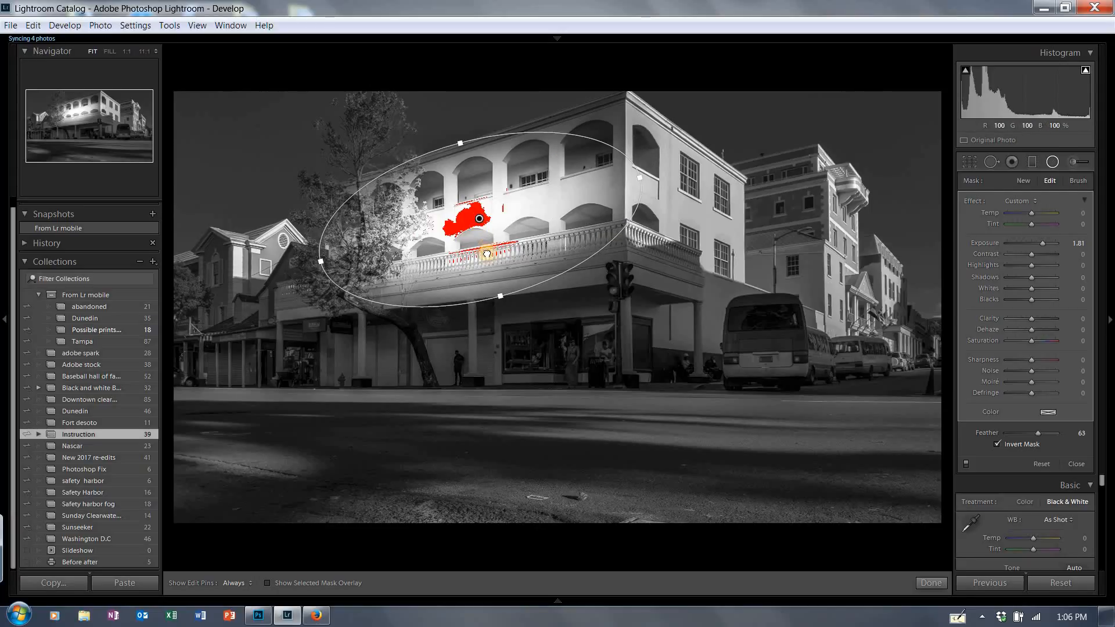
left_click_drag(505, 304, 560, 415)
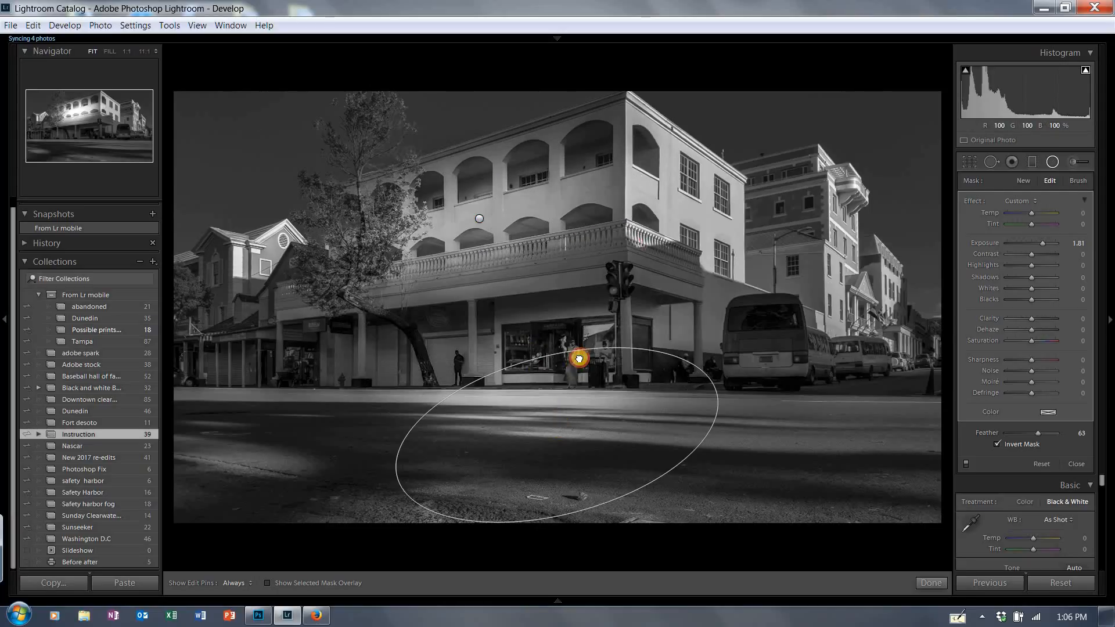
left_click_drag(579, 359, 611, 363)
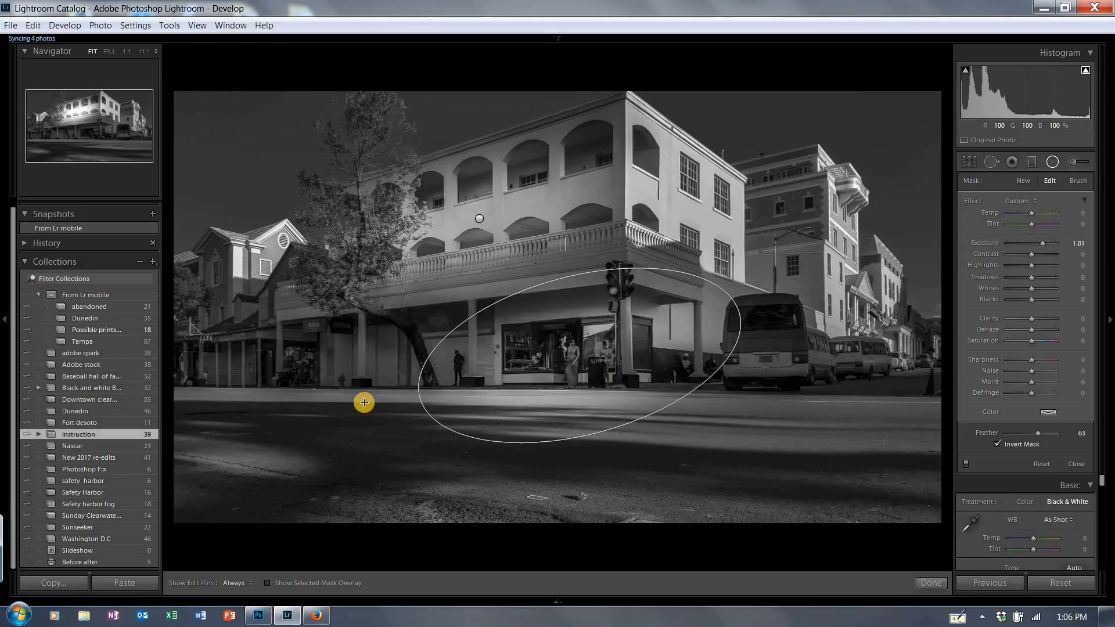
left_click_drag(423, 415, 408, 385)
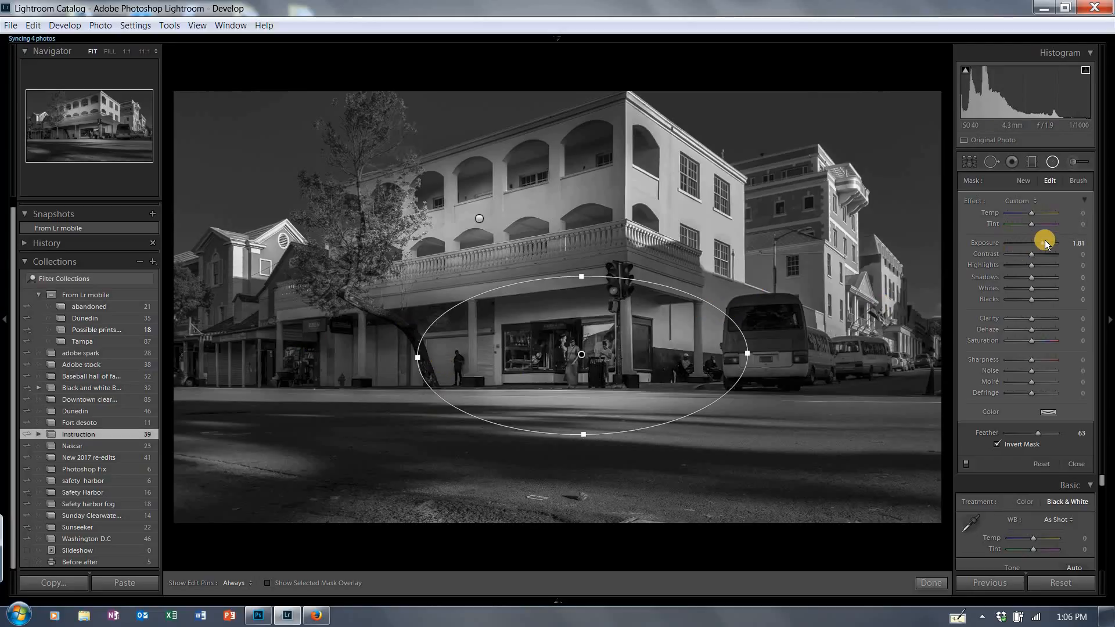
left_click_drag(1051, 239, 1054, 240)
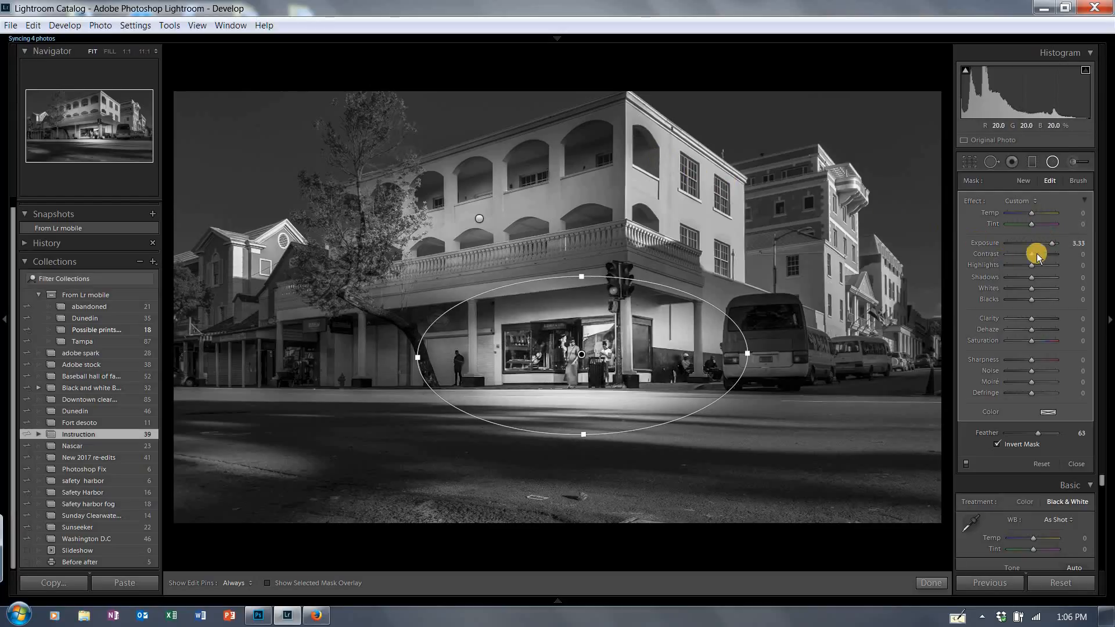
left_click_drag(1053, 242, 1042, 242)
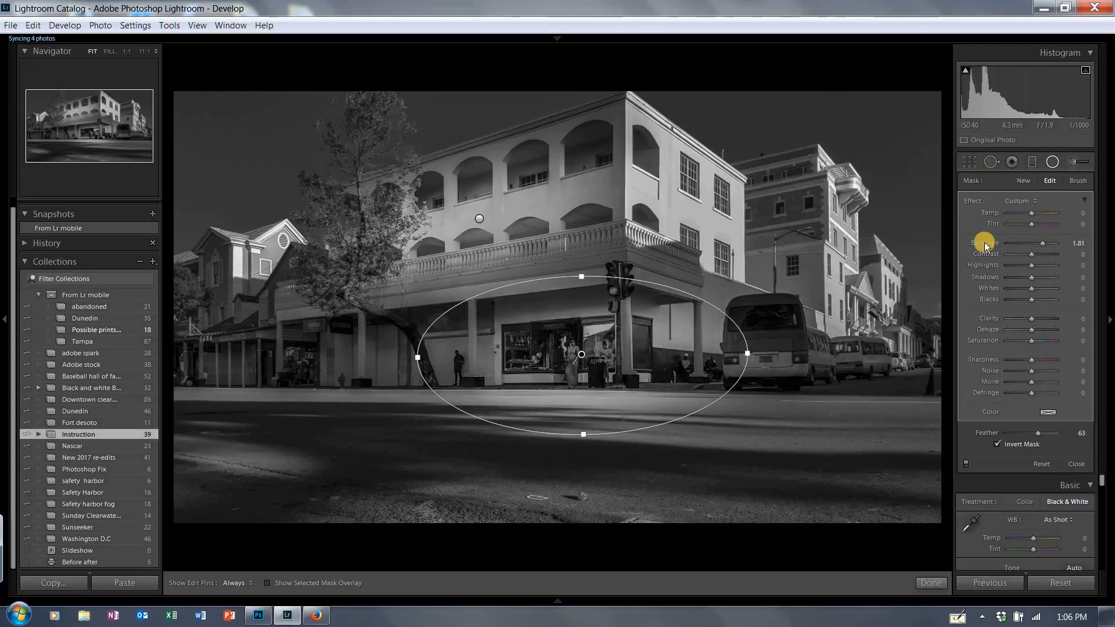
left_click(1055, 162)
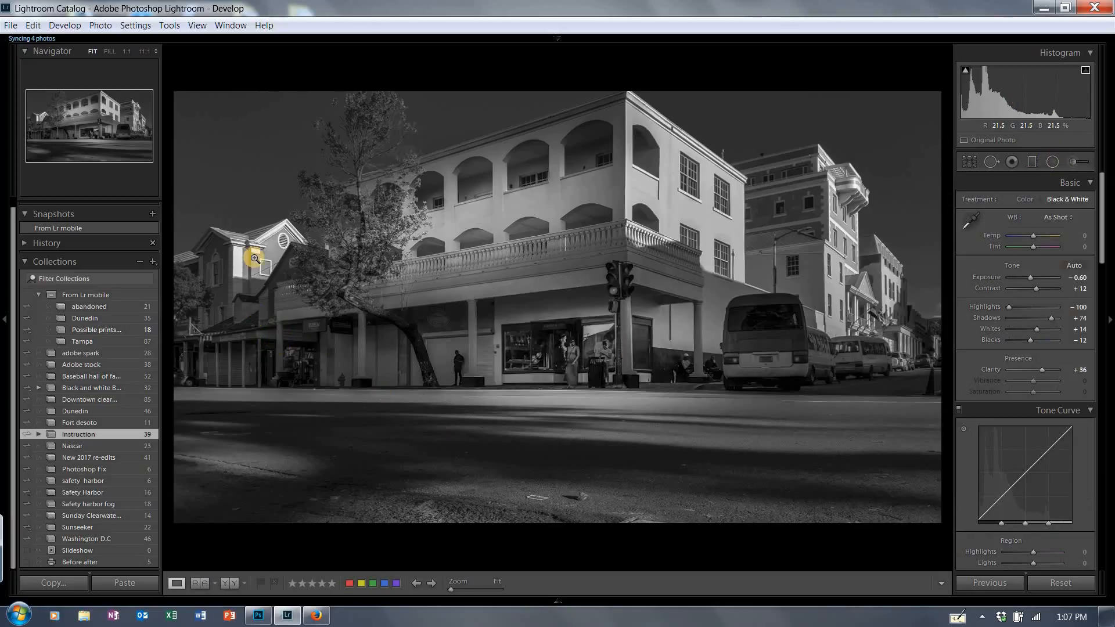
Add a radial filter over the small shops left of the tree with Exposure 2.76, Clarity 38 and Sharpness 43.
left_click(1056, 162)
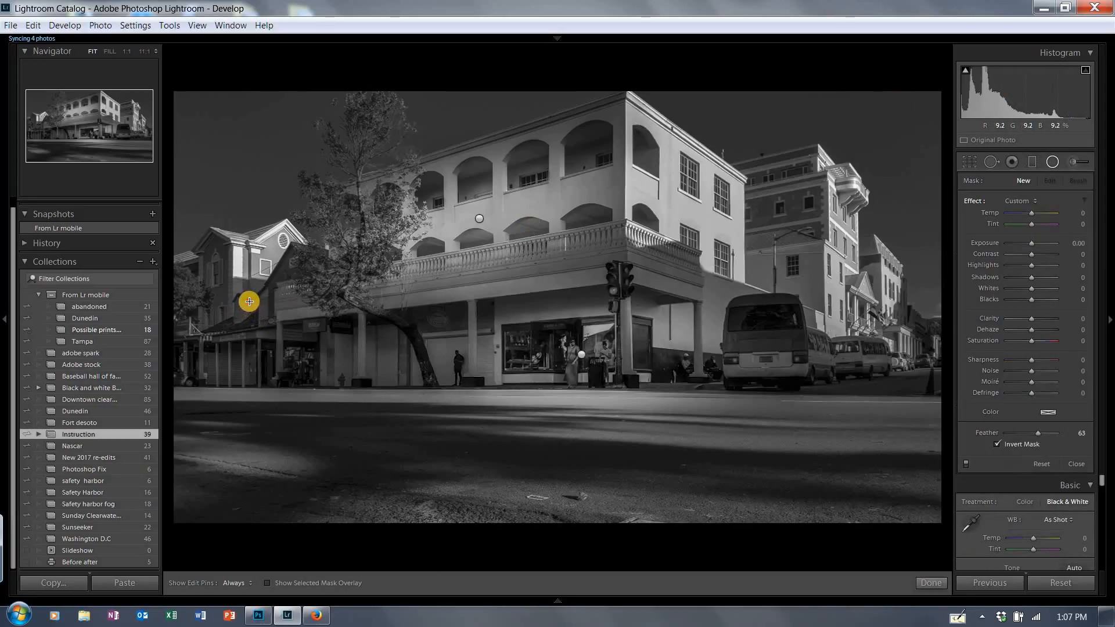
left_click_drag(249, 301, 326, 357)
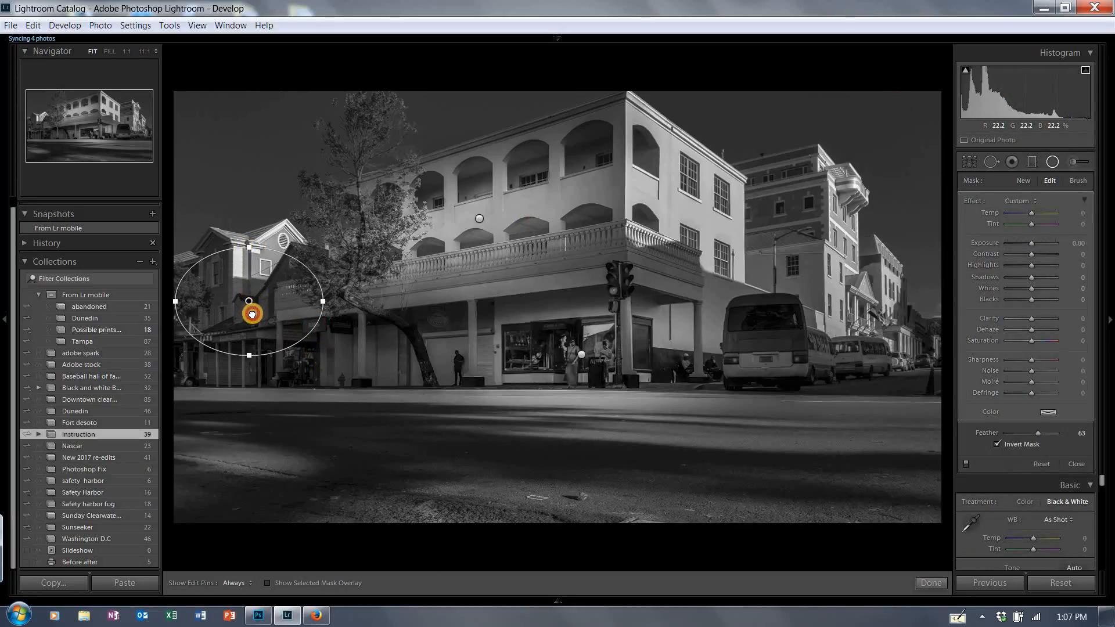
left_click_drag(252, 314, 299, 309)
left_click(1031, 243)
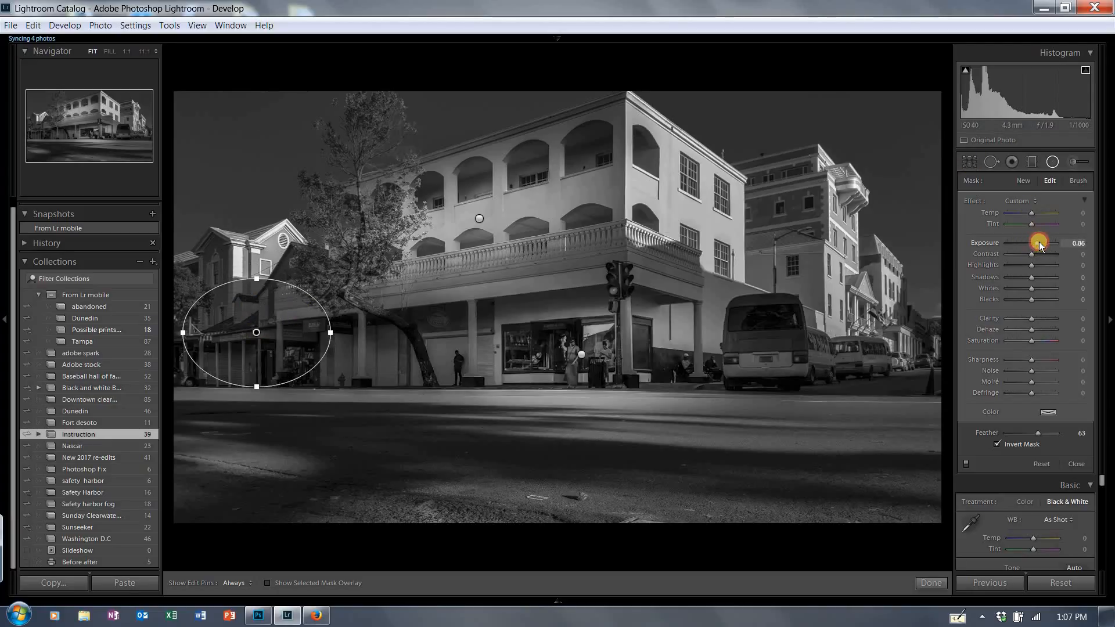
left_click_drag(1045, 243, 1047, 338)
left_click(1032, 359)
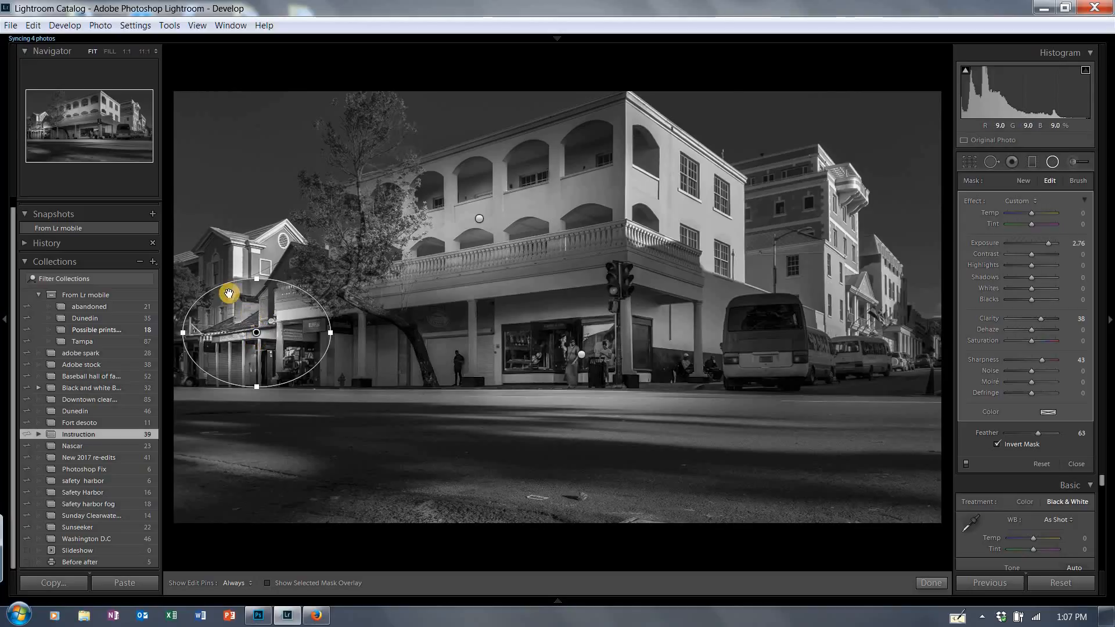
left_click_drag(259, 329, 260, 332)
Duplicate the small-shops radial filter onto the left foreground of the street, widen it and set Exposure to 3.14.
right_click(254, 339)
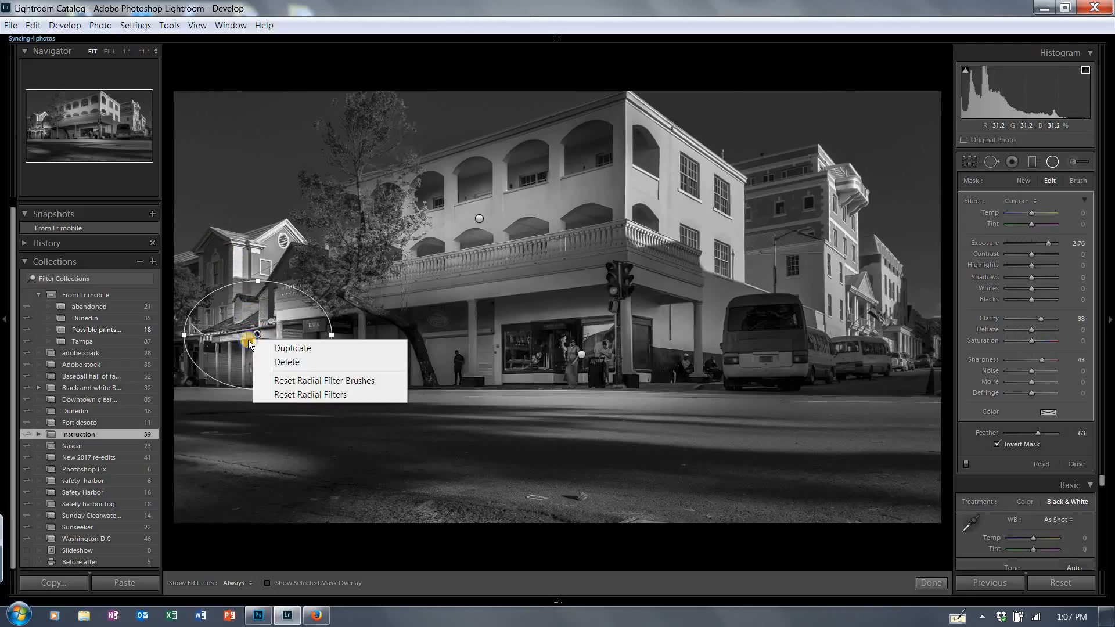
left_click(281, 350)
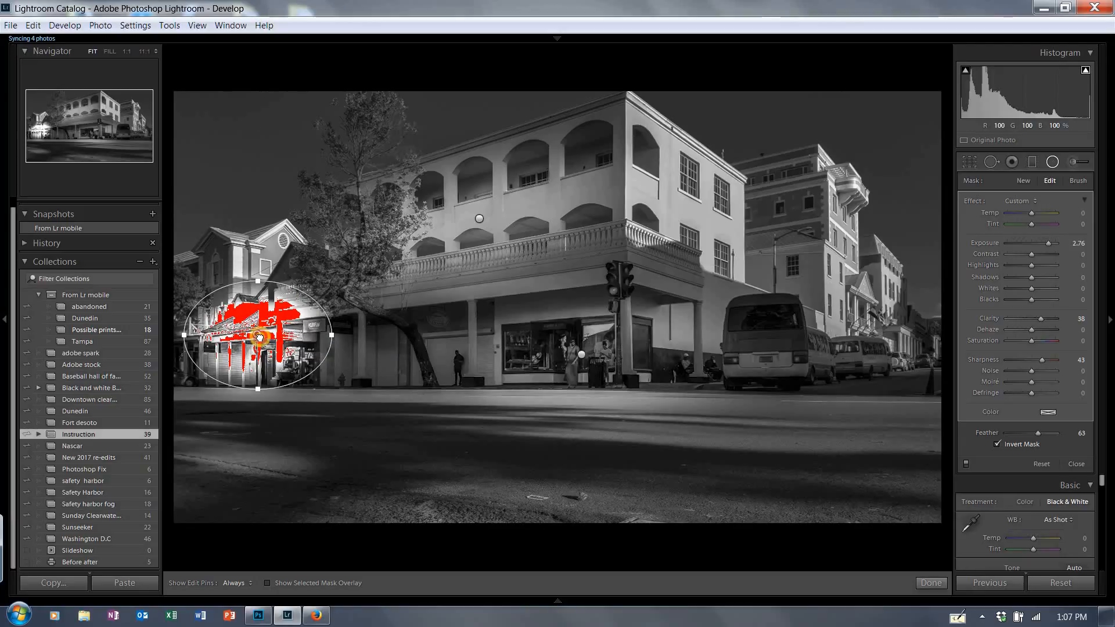
left_click_drag(276, 364, 318, 446)
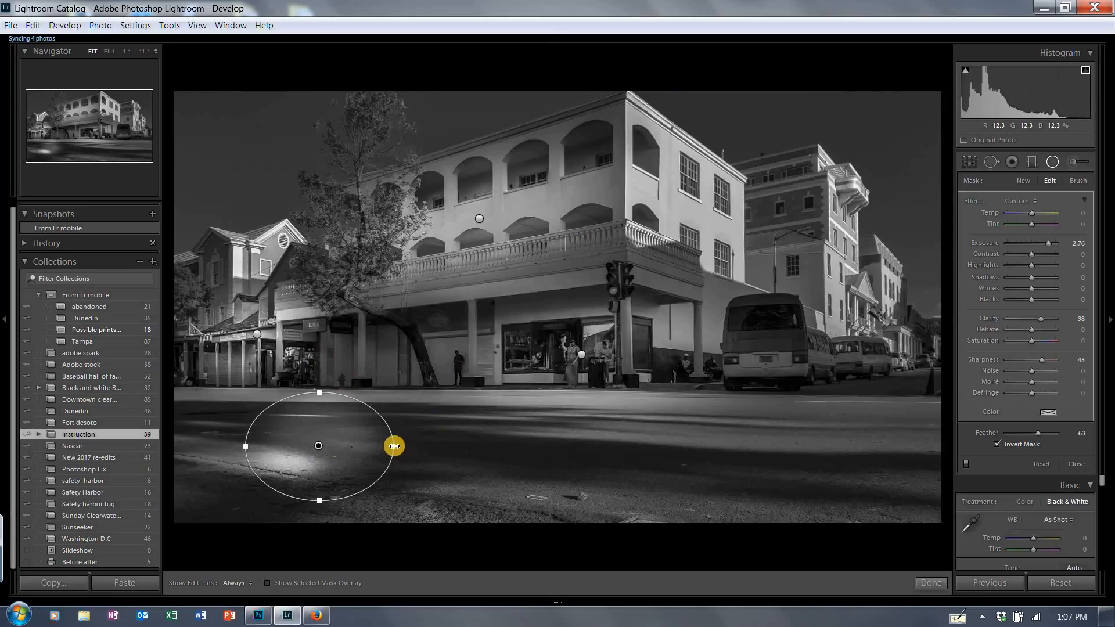
left_click_drag(393, 446, 518, 468)
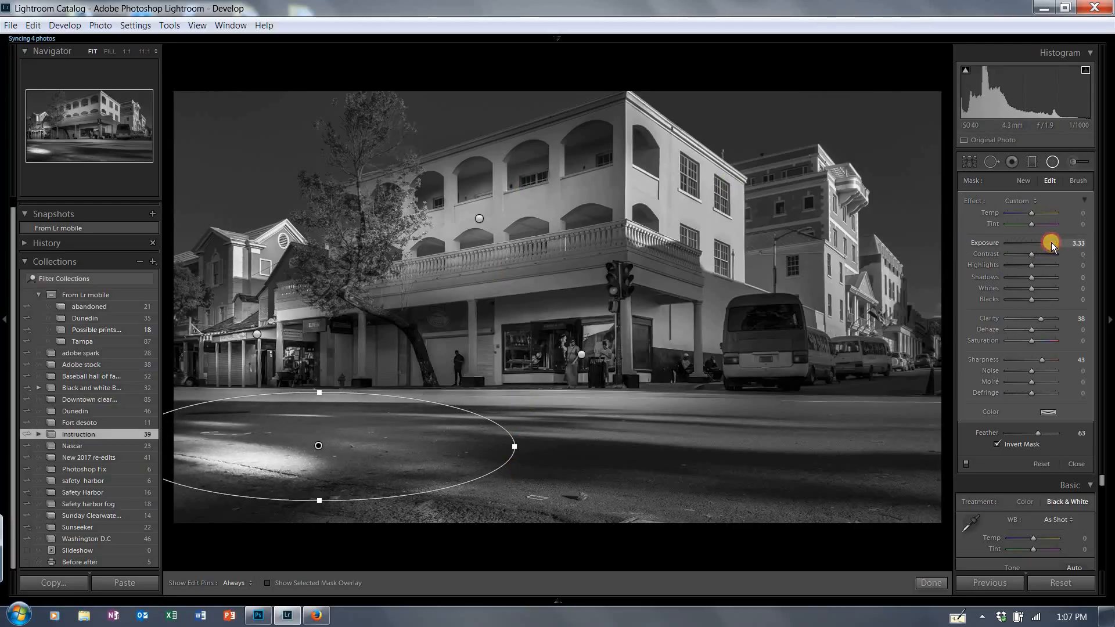
left_click_drag(1051, 242, 1052, 241)
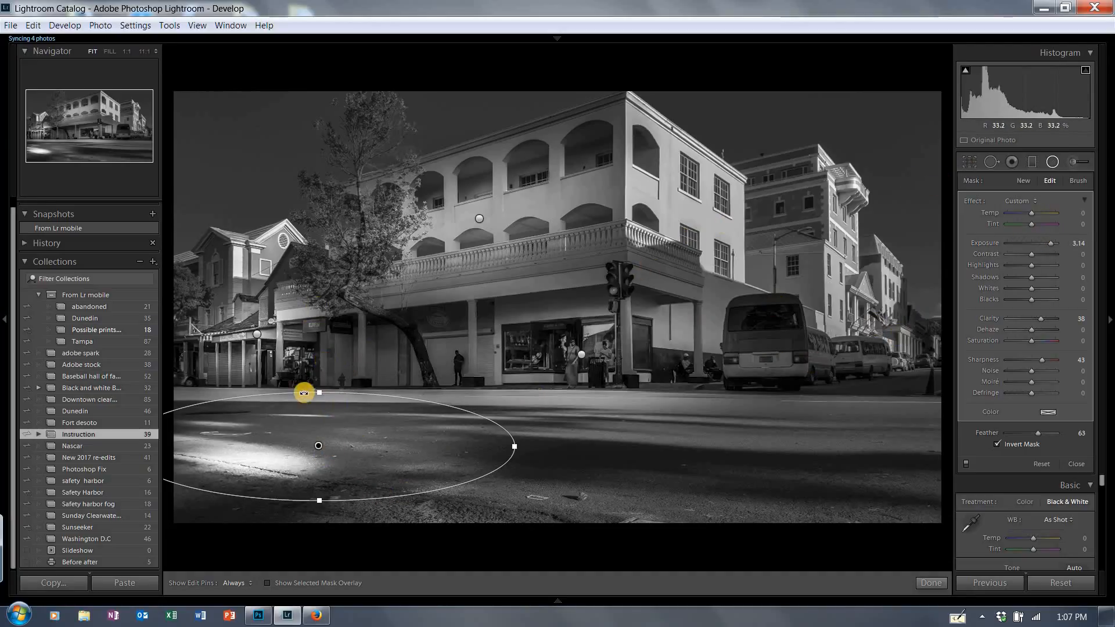
Duplicate the street radial filter and place the copy on the road's right foreground, in front of the bus.
right_click(319, 451)
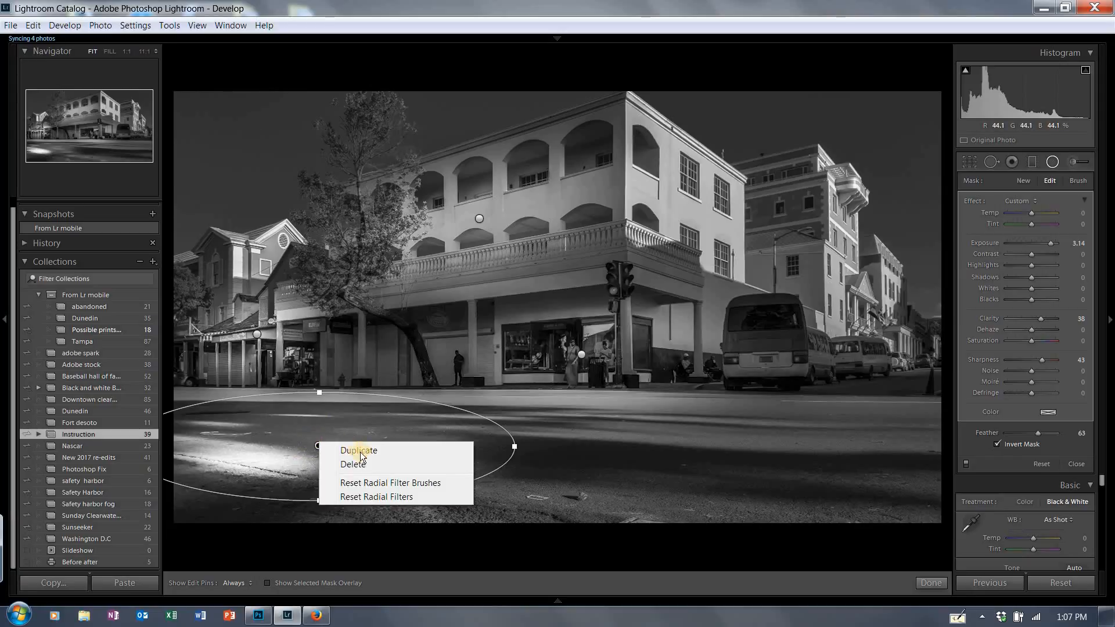
left_click(368, 448)
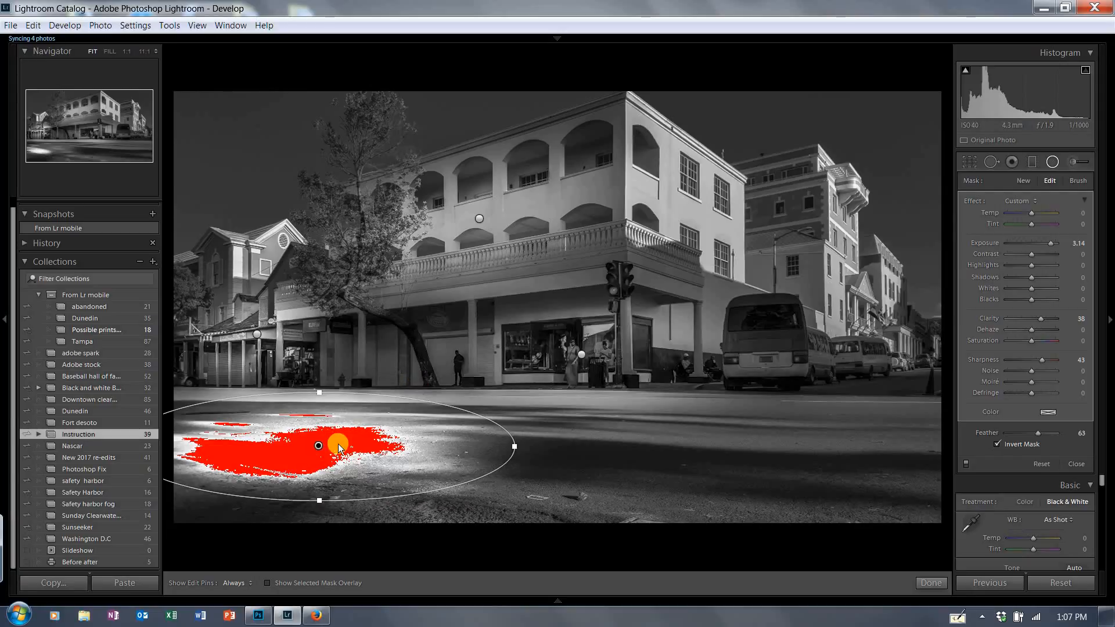
left_click_drag(324, 448, 700, 465)
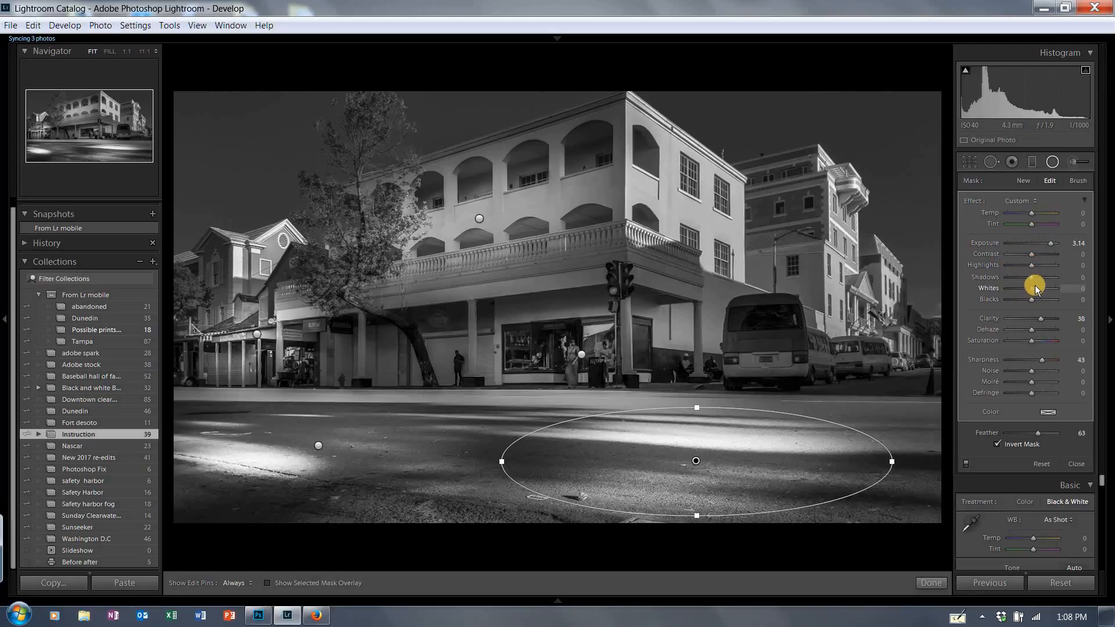
left_click_drag(1031, 287, 1030, 286)
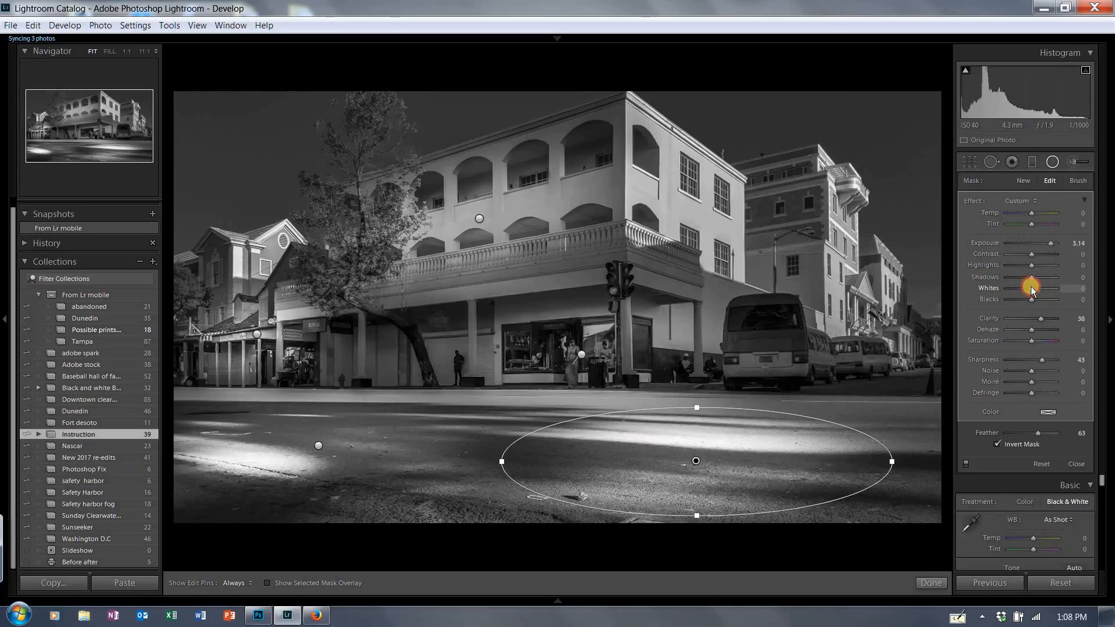
Finish the radial filter edits and set the photo's overall Blacks to +17.
left_click(1053, 164)
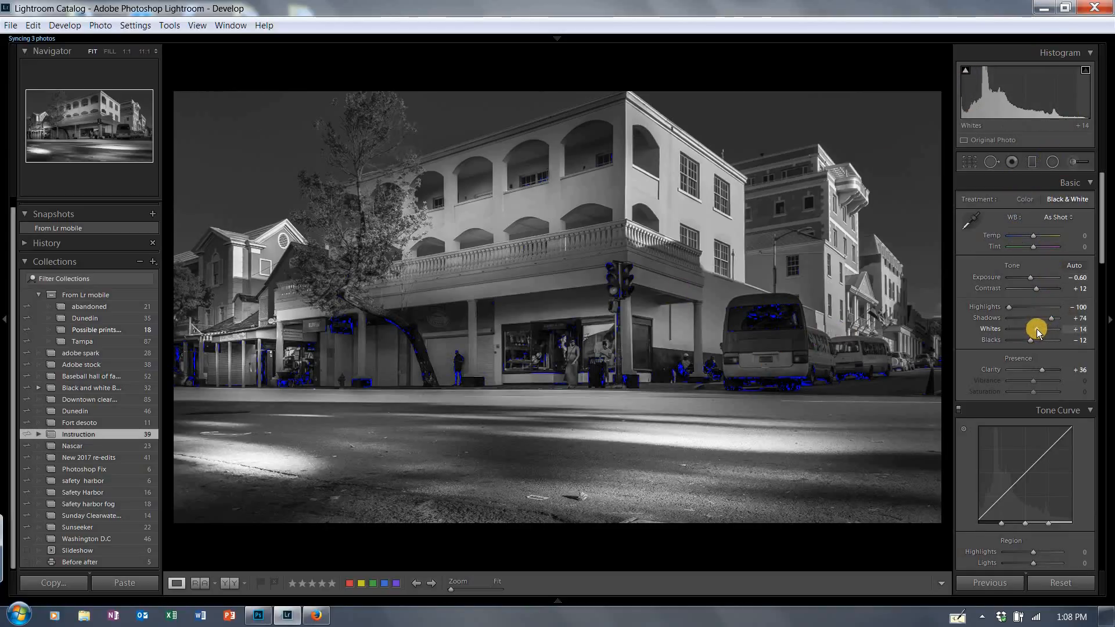
left_click_drag(1032, 339, 1042, 340)
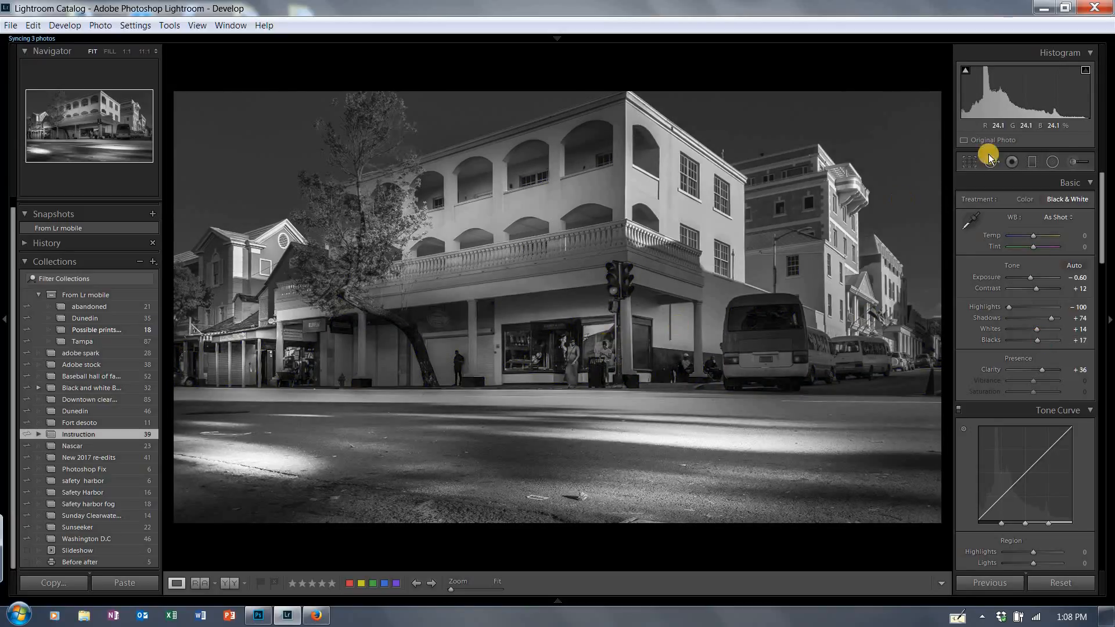
Add a wide radial filter over the ground-floor storefront behind the traffic light and set its Exposure to 2.67.
left_click(1052, 162)
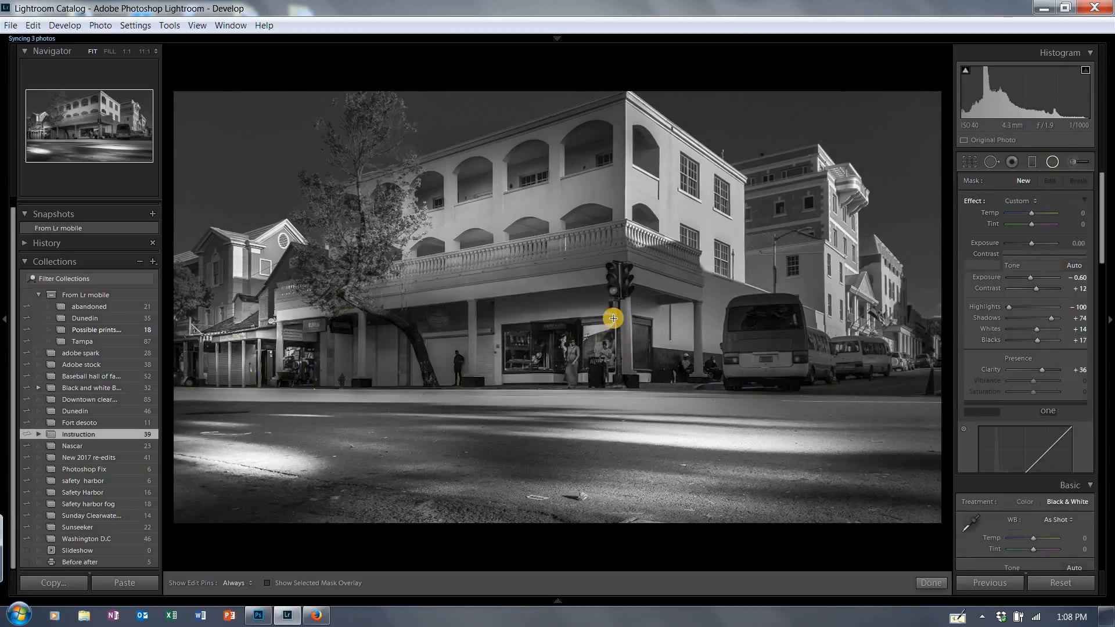
left_click(582, 354)
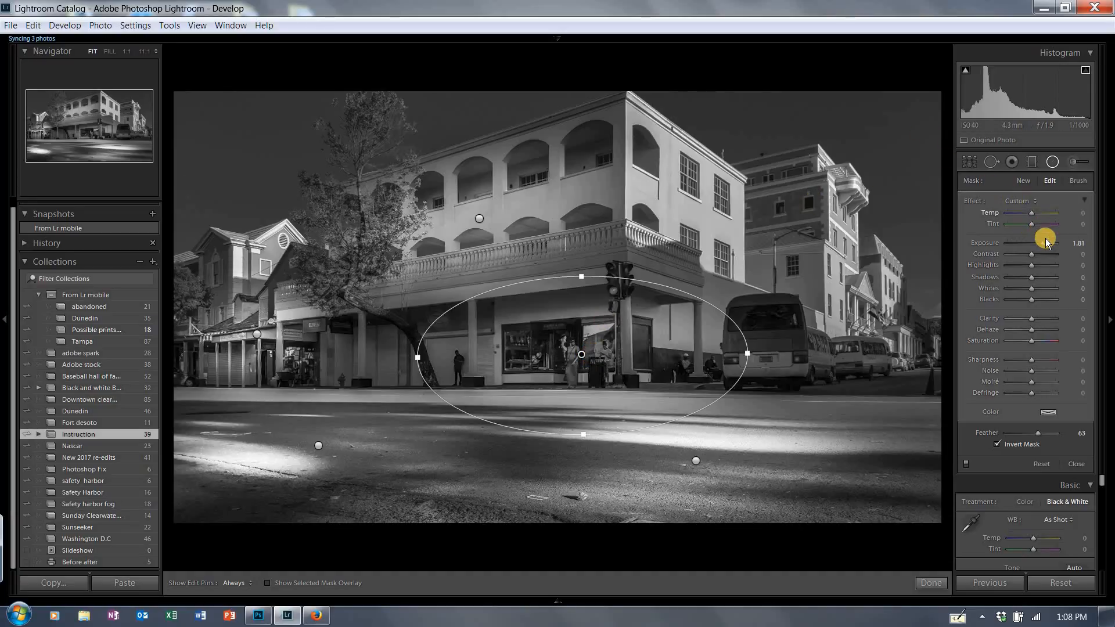
left_click_drag(1051, 241, 1053, 236)
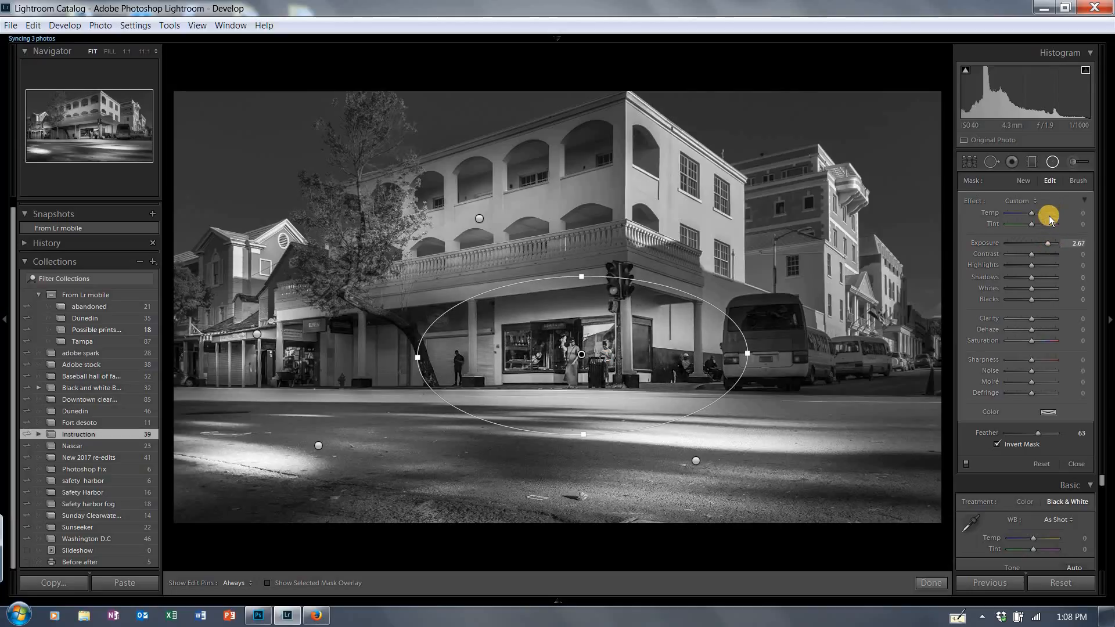
left_click(1054, 162)
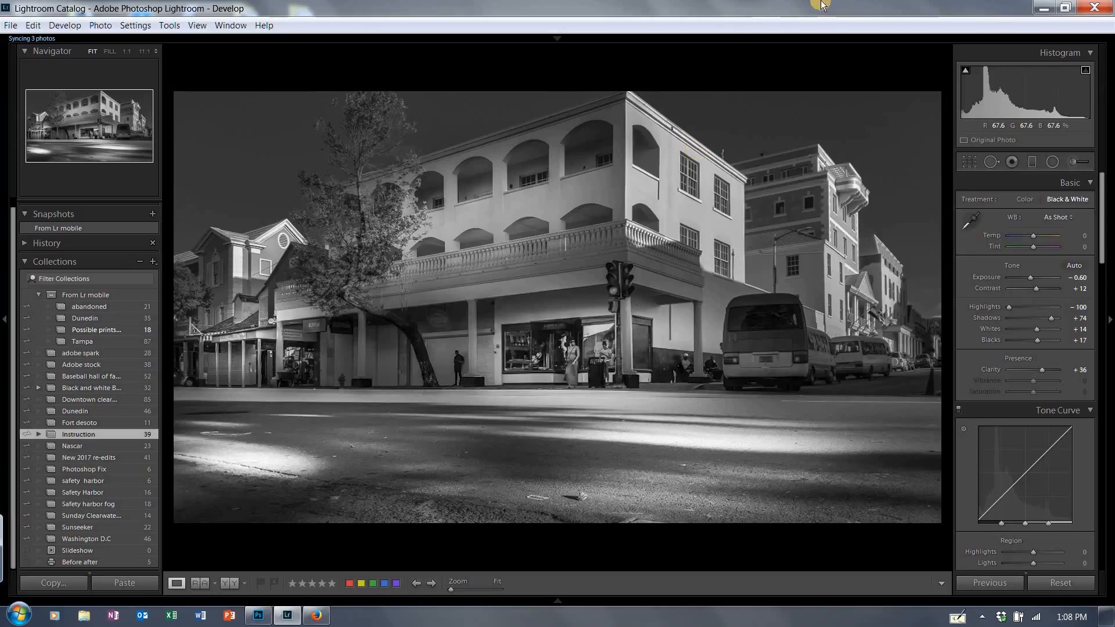
Draw a radial filter over the upper floors of the corner building's right-hand facade and select it for editing.
left_click(1052, 161)
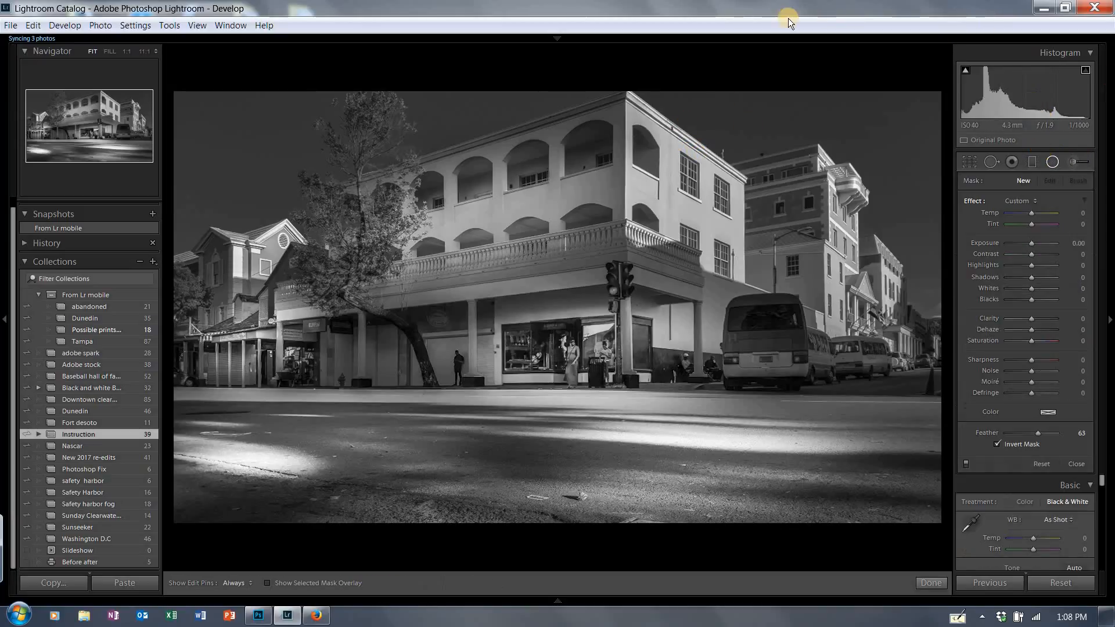
left_click_drag(684, 180, 757, 238)
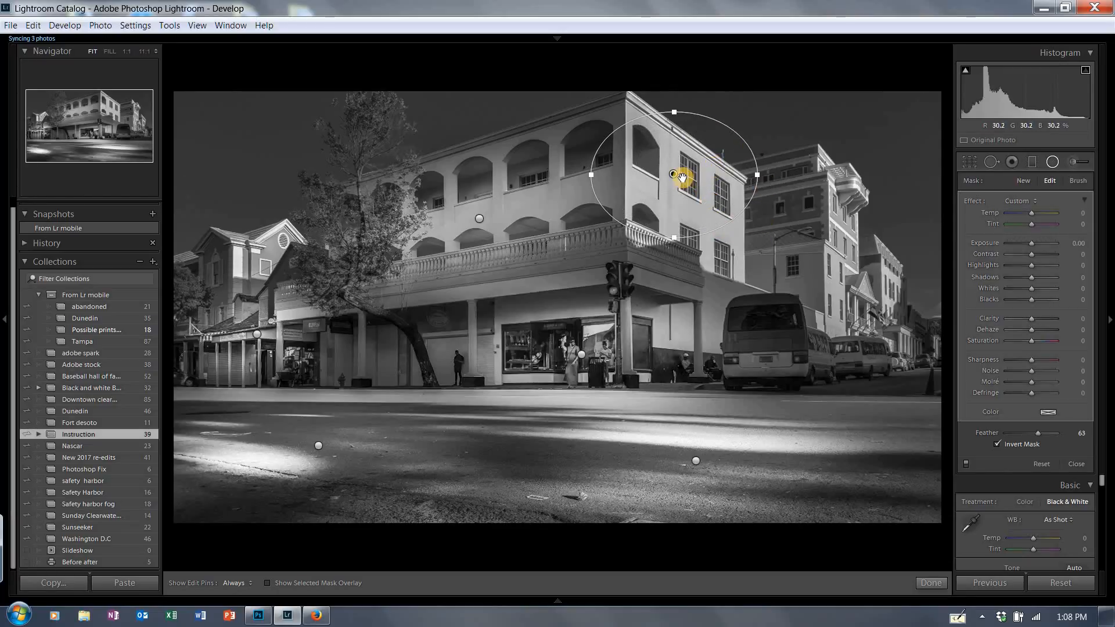
double_click(678, 179)
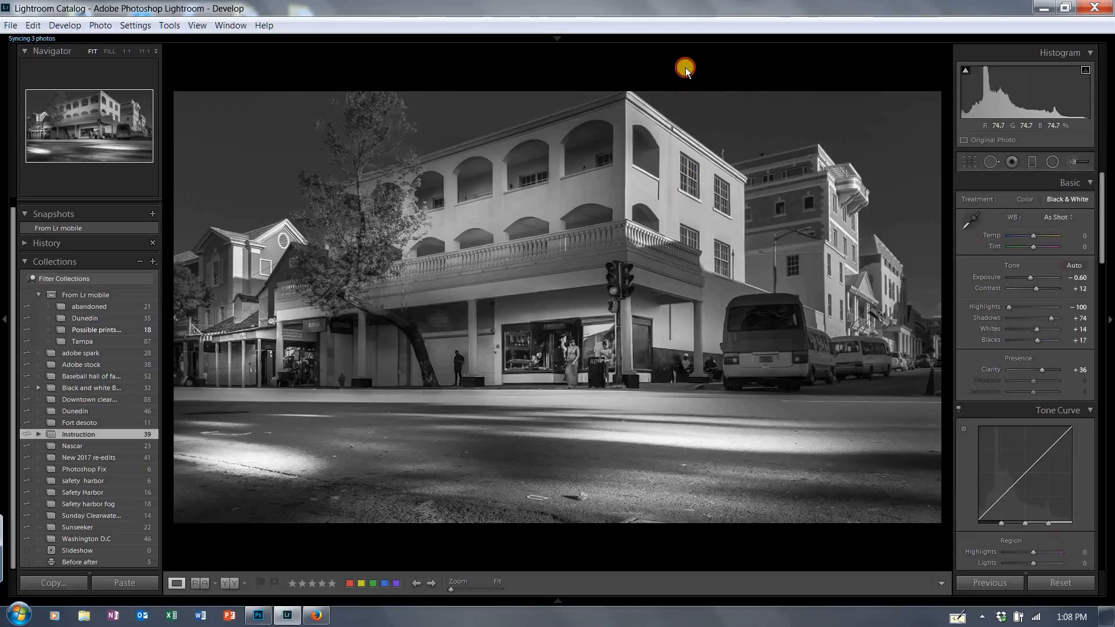
left_click(1054, 161)
left_click(673, 177)
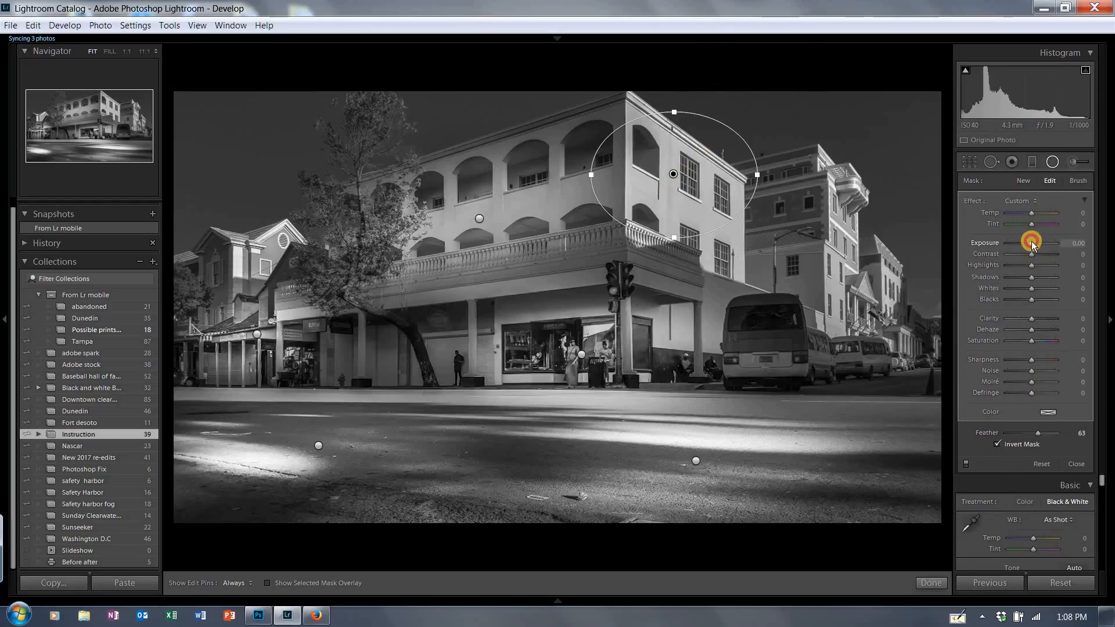
Rotate the corner building's right-facade radial filter, shift it down and right over the windows, and set Exposure to -0.86.
left_click_drag(1031, 241, 1031, 241)
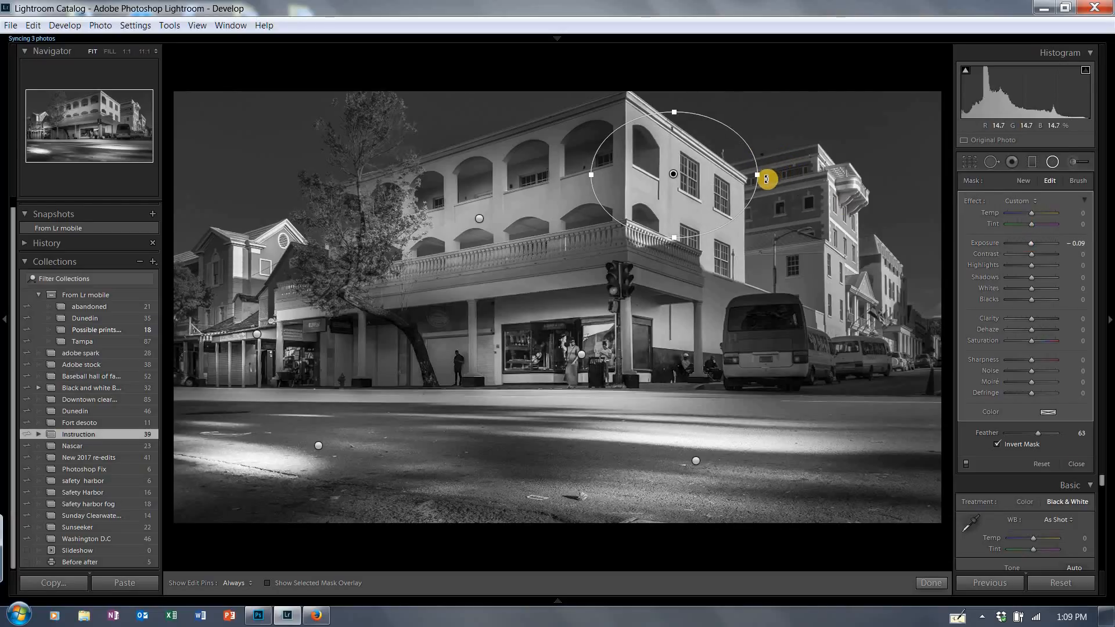
left_click_drag(770, 187, 761, 239)
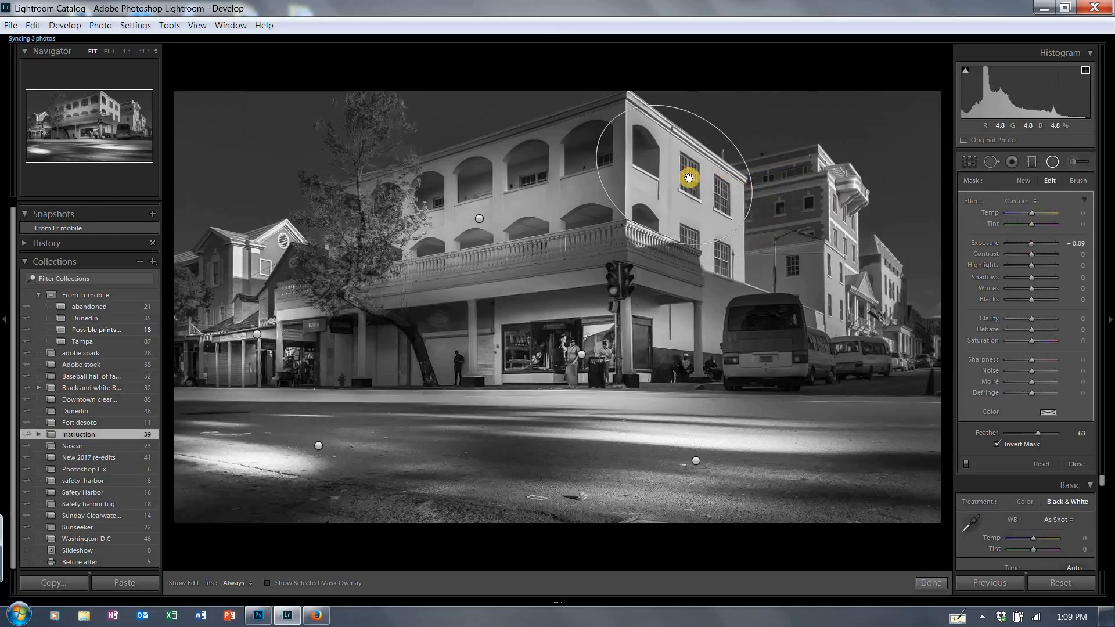
left_click_drag(679, 187, 695, 202)
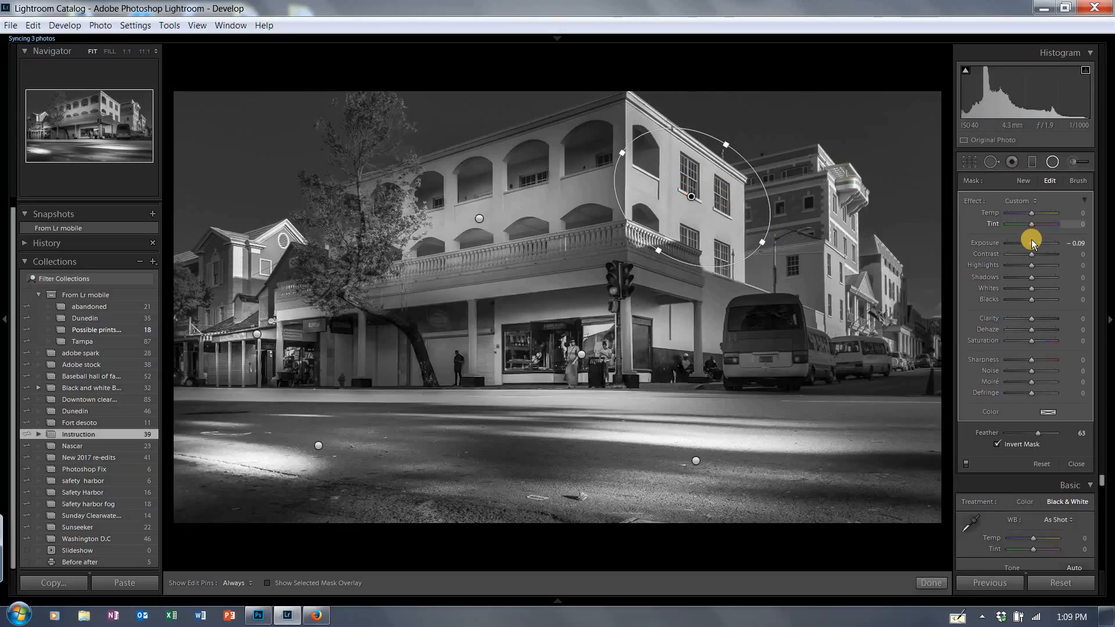
left_click_drag(1029, 243, 1025, 243)
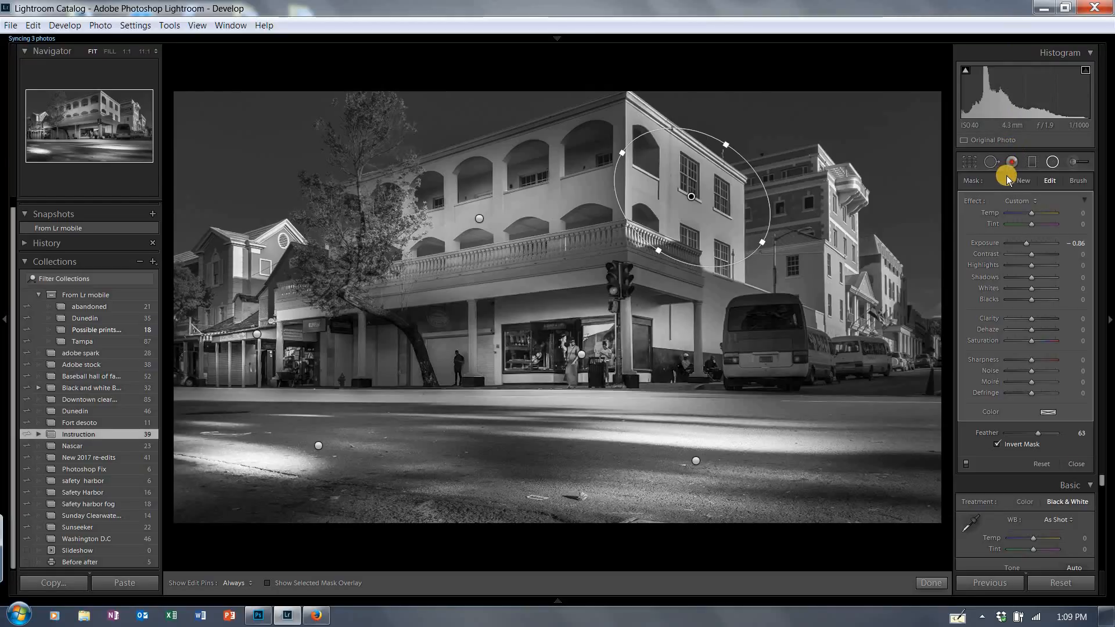
left_click(1051, 165)
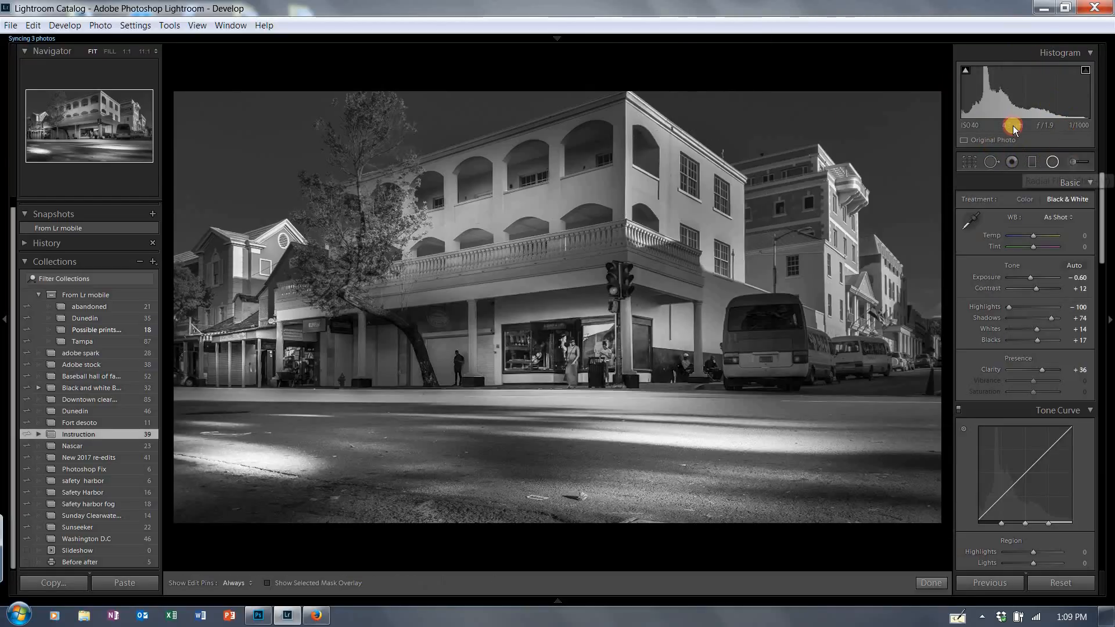
Add a tall radial filter over the building behind the bus and set its Exposure to 1.81.
key("shift+m")
left_click_drag(802, 201, 825, 266)
left_click_drag(781, 202, 784, 225)
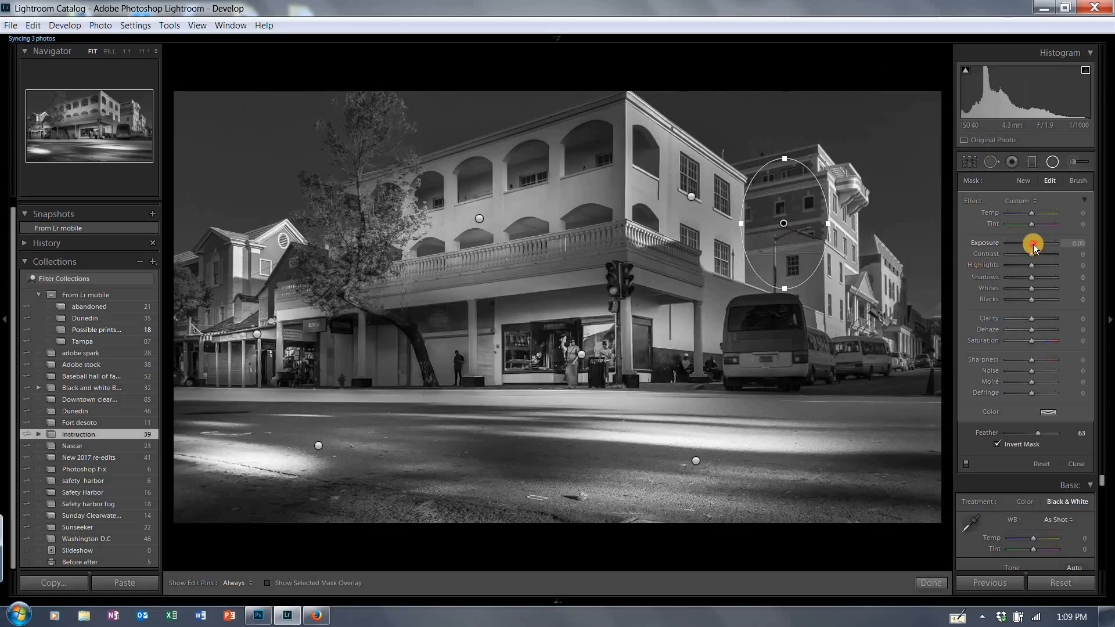
left_click_drag(1032, 244, 1044, 246)
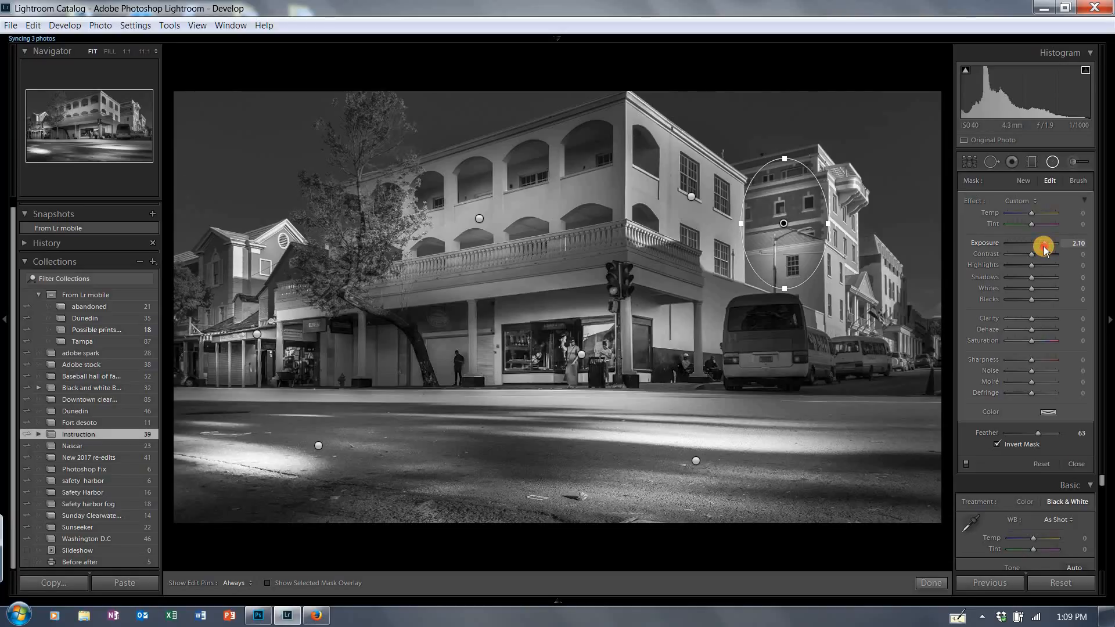
left_click_drag(1062, 103, 1033, 148)
Duplicate the background-building radial filter onto the bus and set Exposure to 2.10, Contrast to 33 and Sharpness to 38.
right_click(782, 216)
left_click(807, 229)
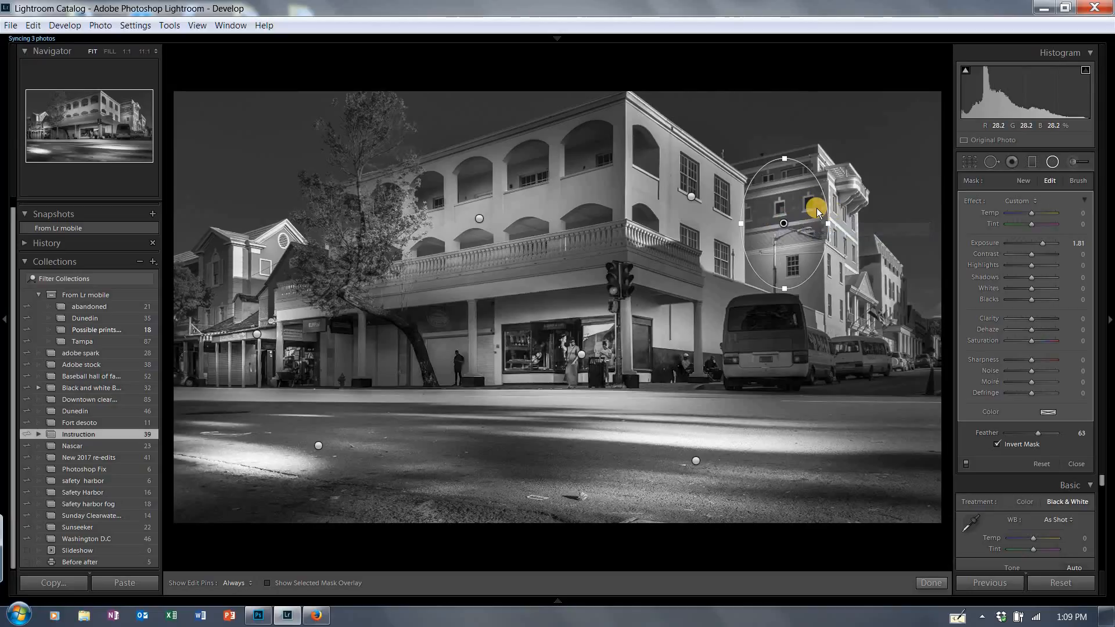
left_click_drag(786, 246, 768, 349)
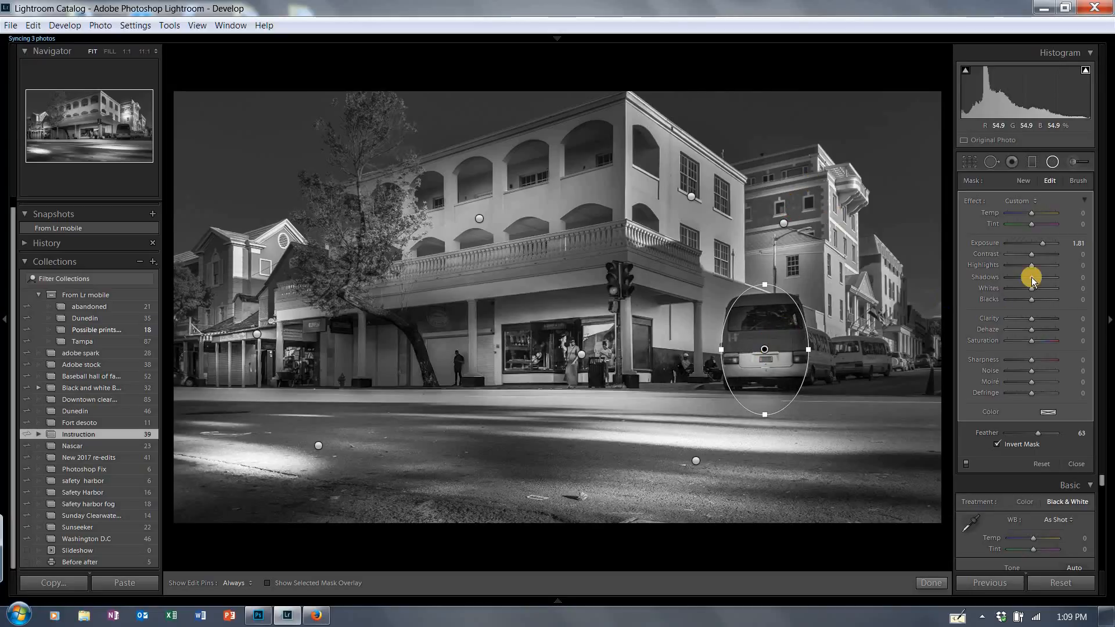
left_click(1043, 242)
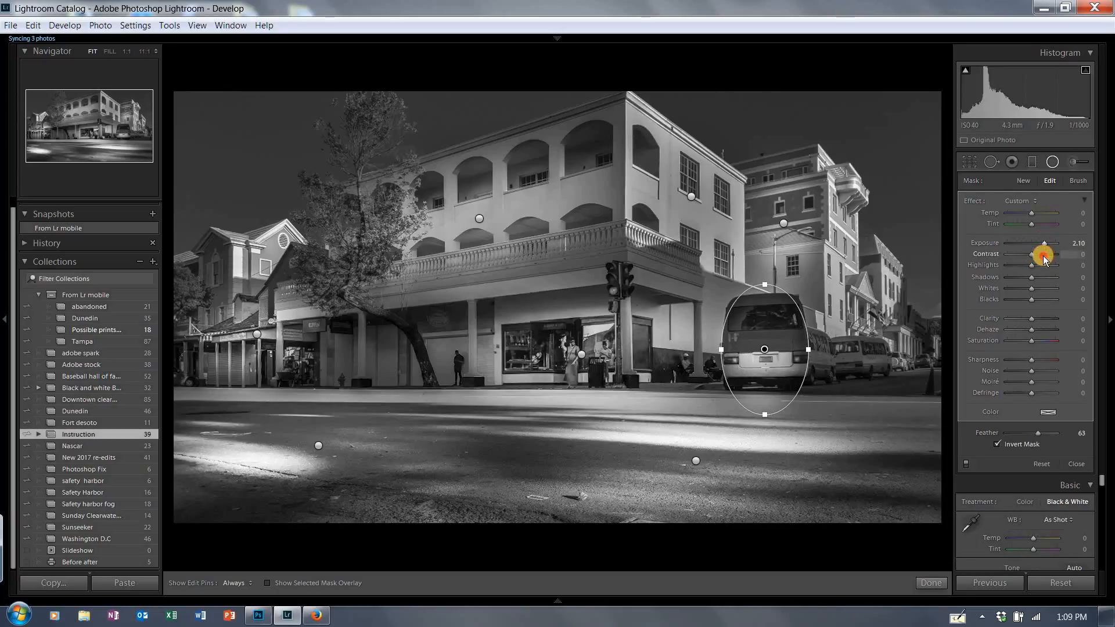
left_click(1039, 255)
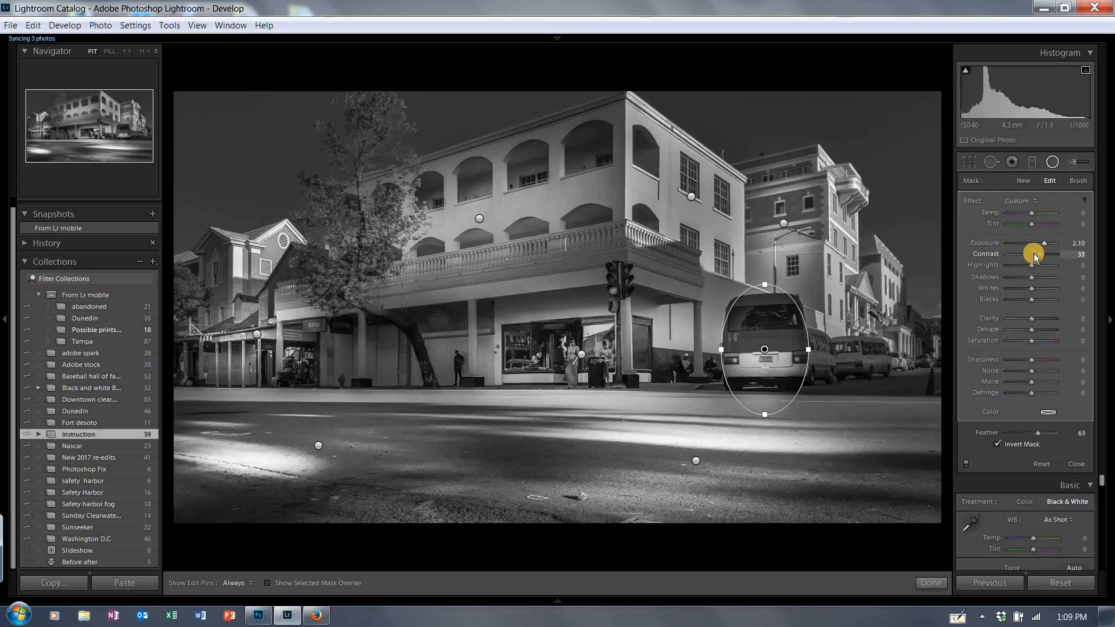
left_click(1034, 360)
left_click_drag(1040, 357, 1040, 368)
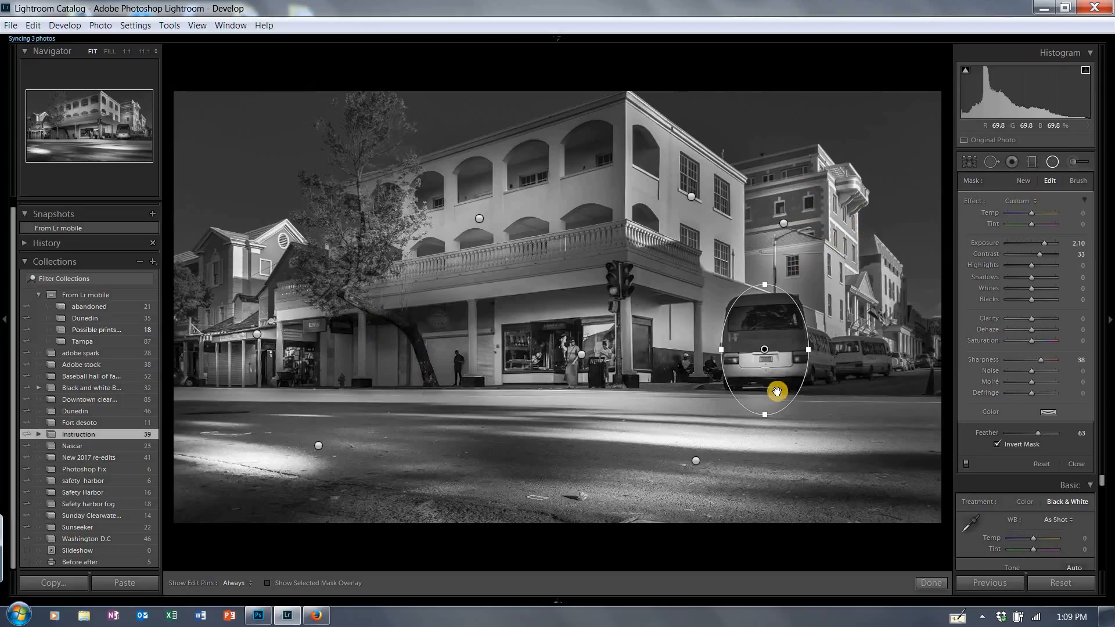
Duplicate the bus radial filter, place the copy over the tree trunk and the wall behind it, and widen it slightly.
right_click(767, 351)
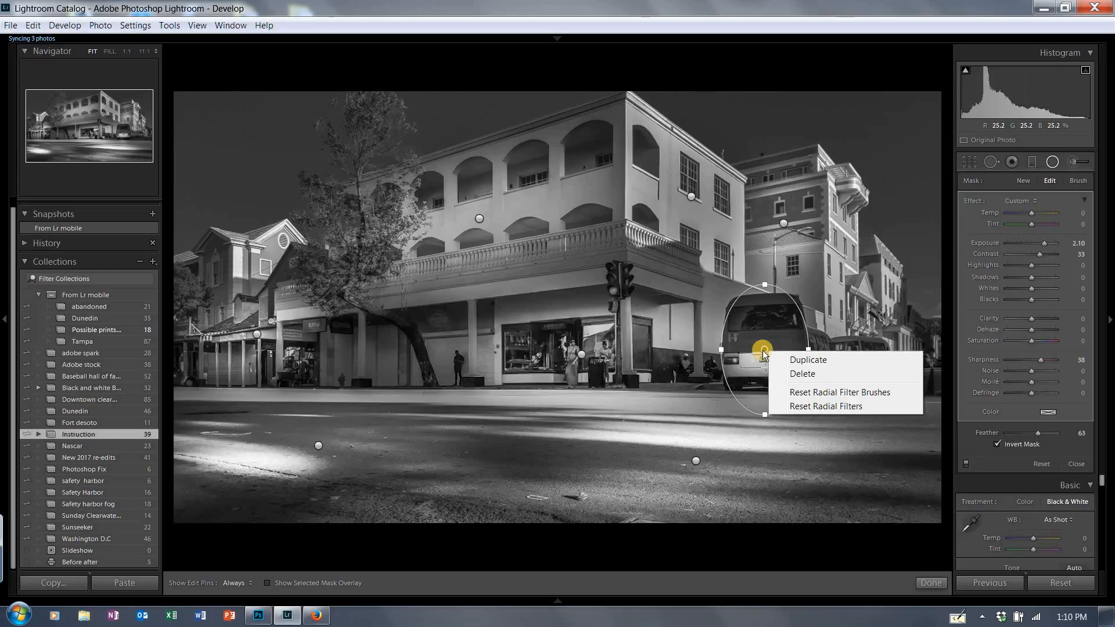
left_click(798, 358)
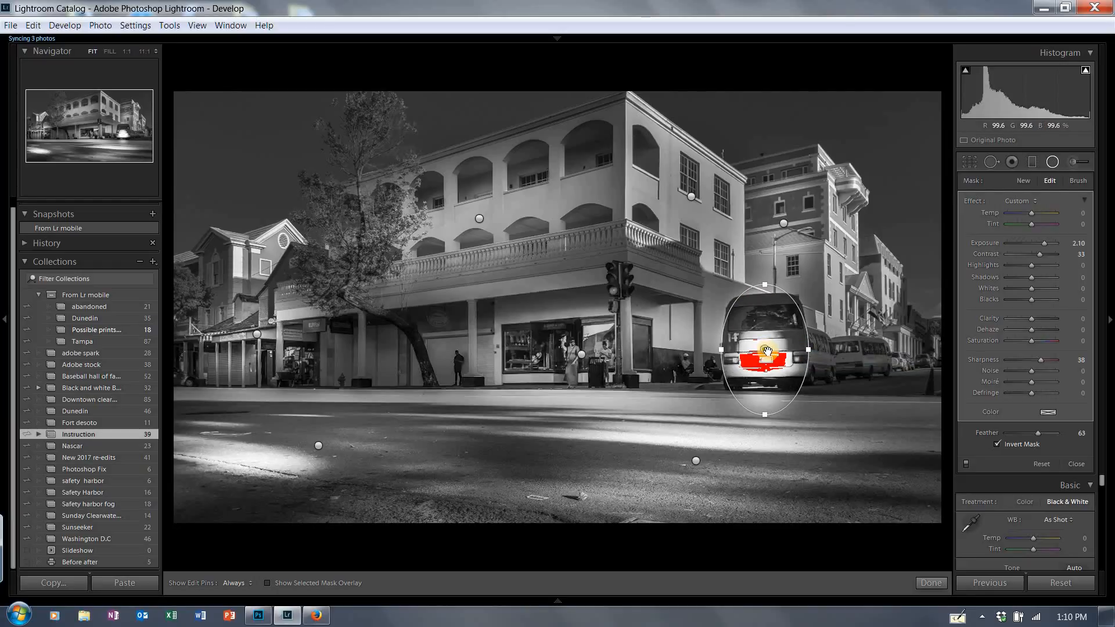
left_click_drag(748, 352, 444, 350)
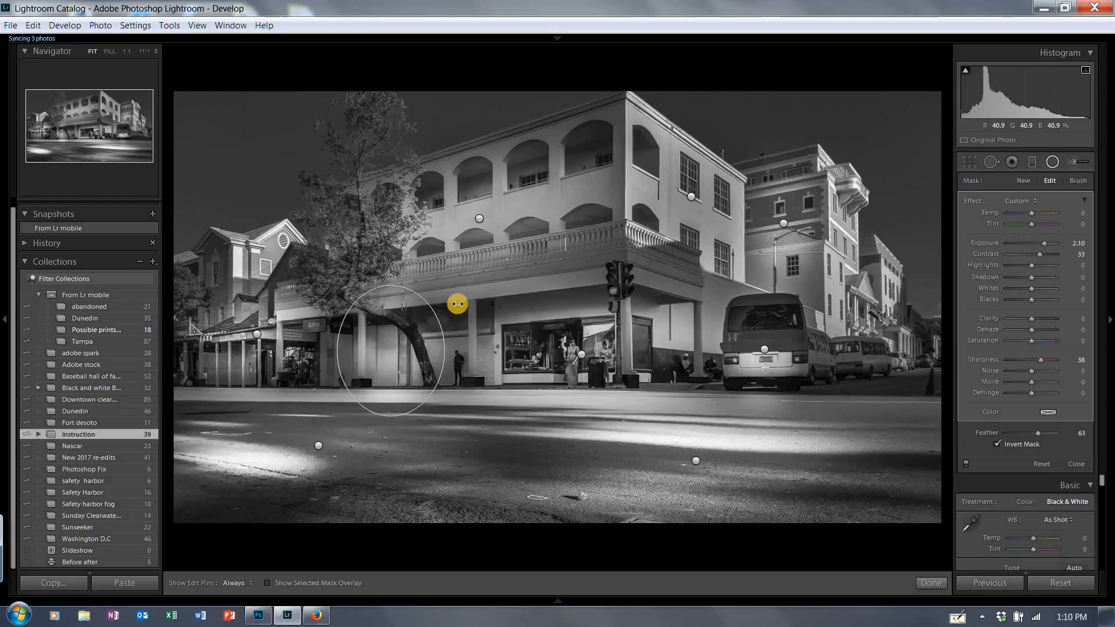
Finish the radial filter edits and turn on the clipping indicators over the photo.
left_click(1050, 163)
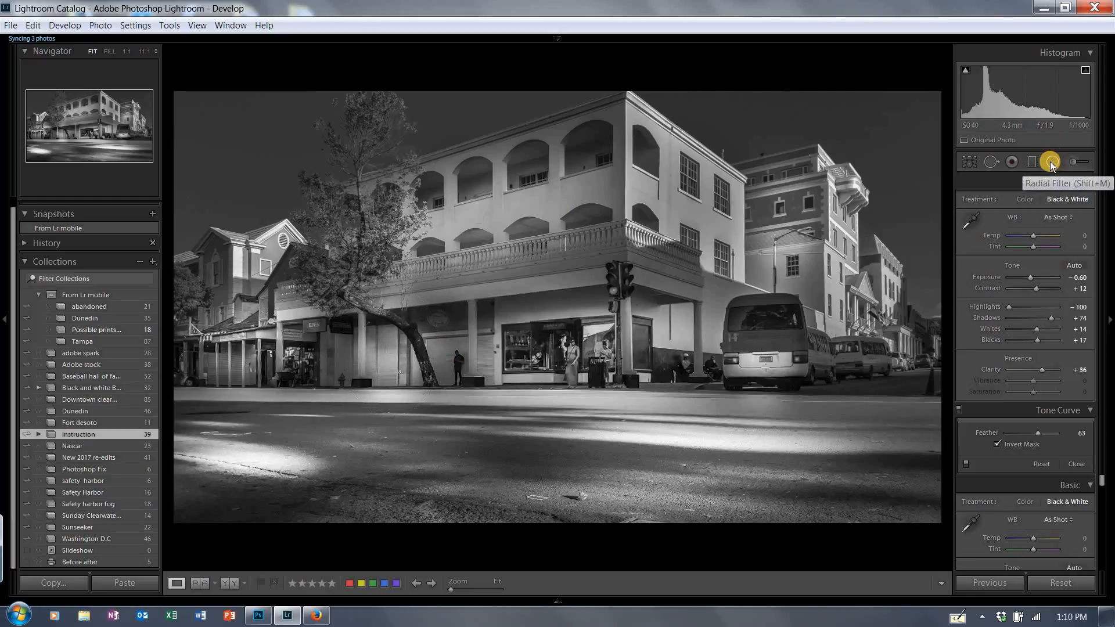
mouse_move(1019, 43)
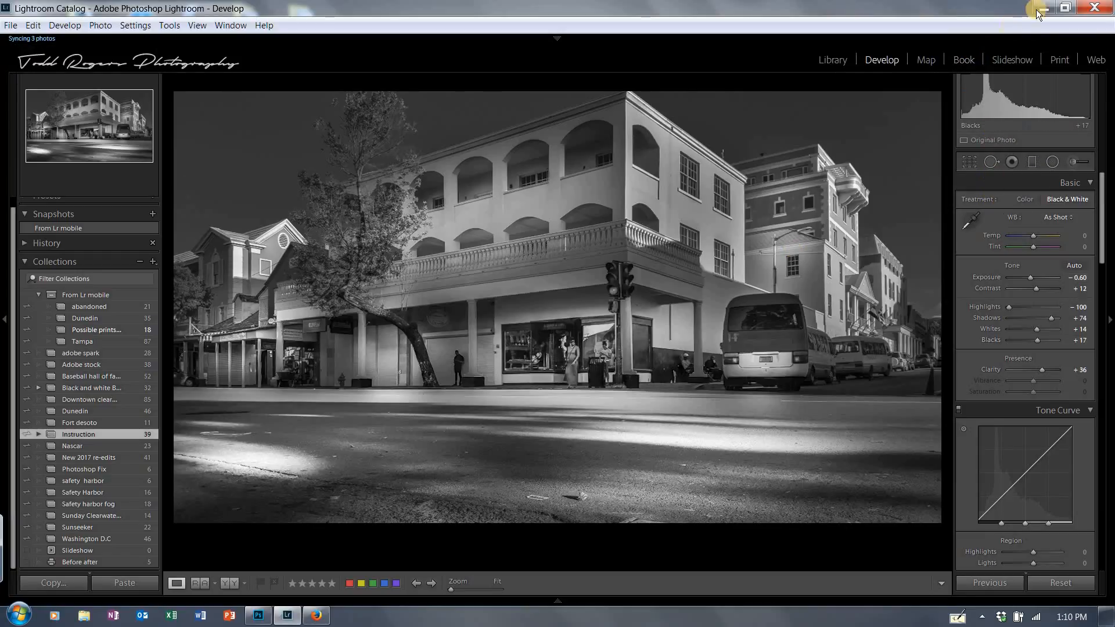
key("j")
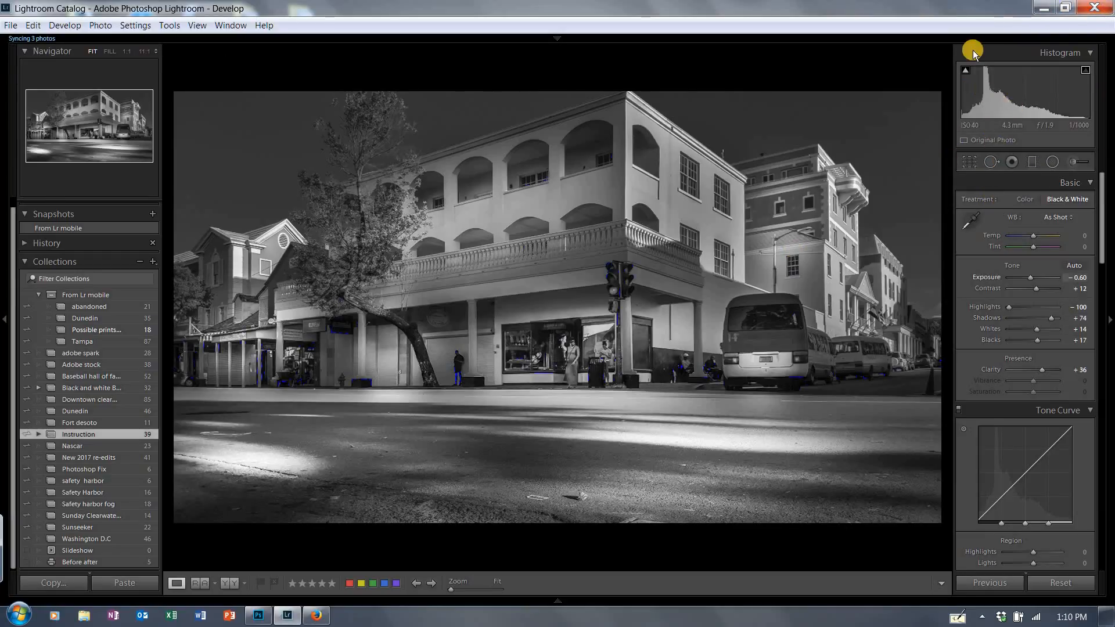
Add a large radial filter in the sky's upper-right corner, set Exposure to 1.71 and shift it toward the background building.
left_click(1053, 164)
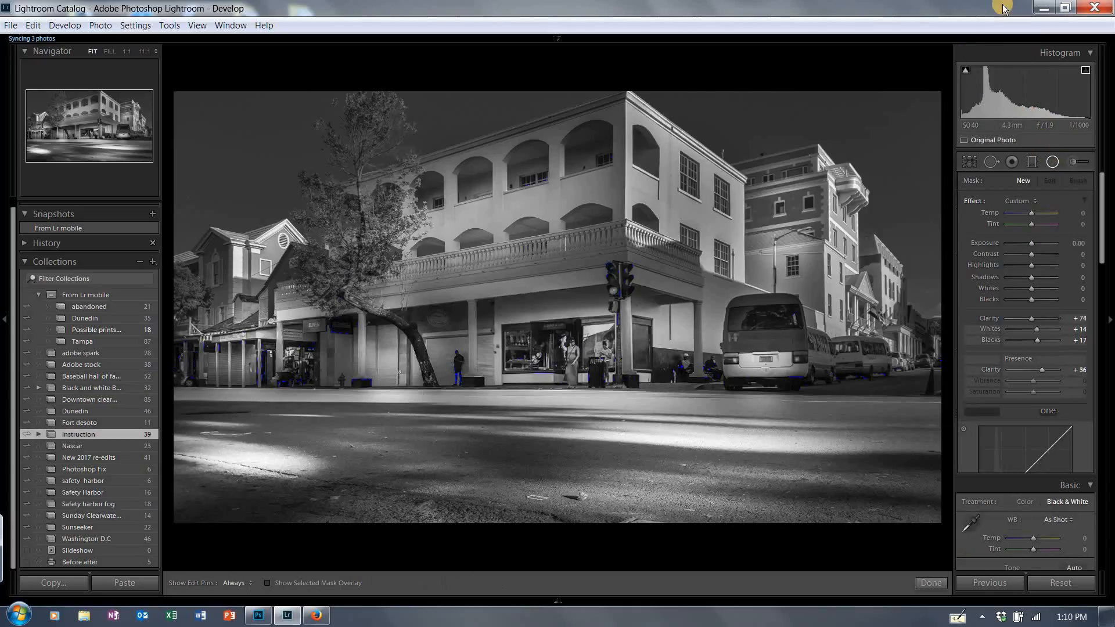
left_click_drag(867, 131, 935, 111)
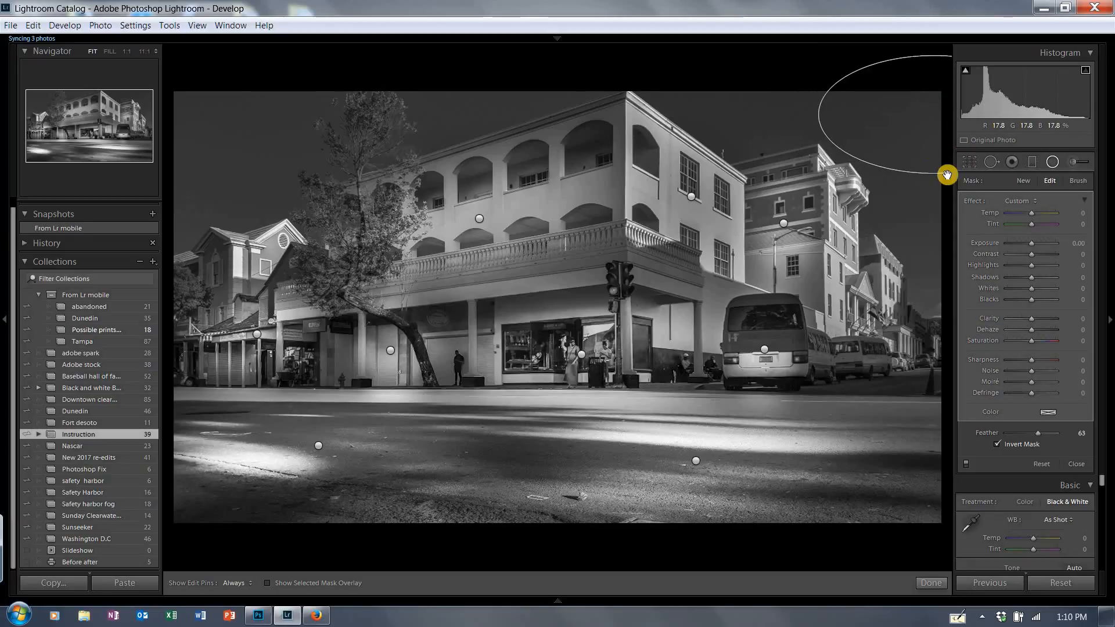
left_click_drag(943, 193, 944, 206)
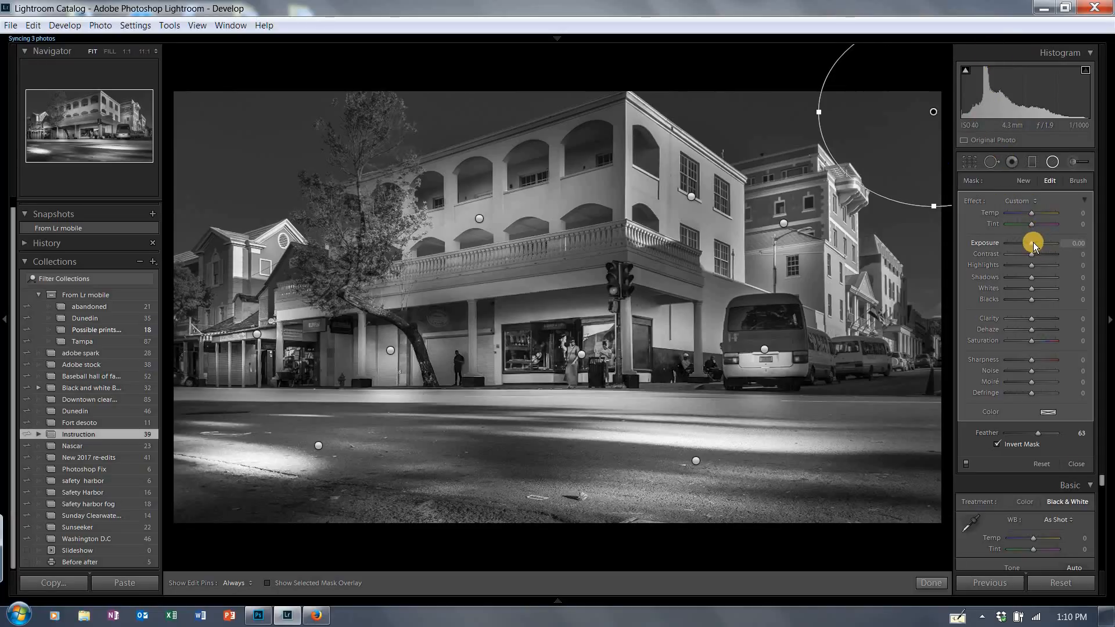
left_click_drag(1033, 243, 1048, 245)
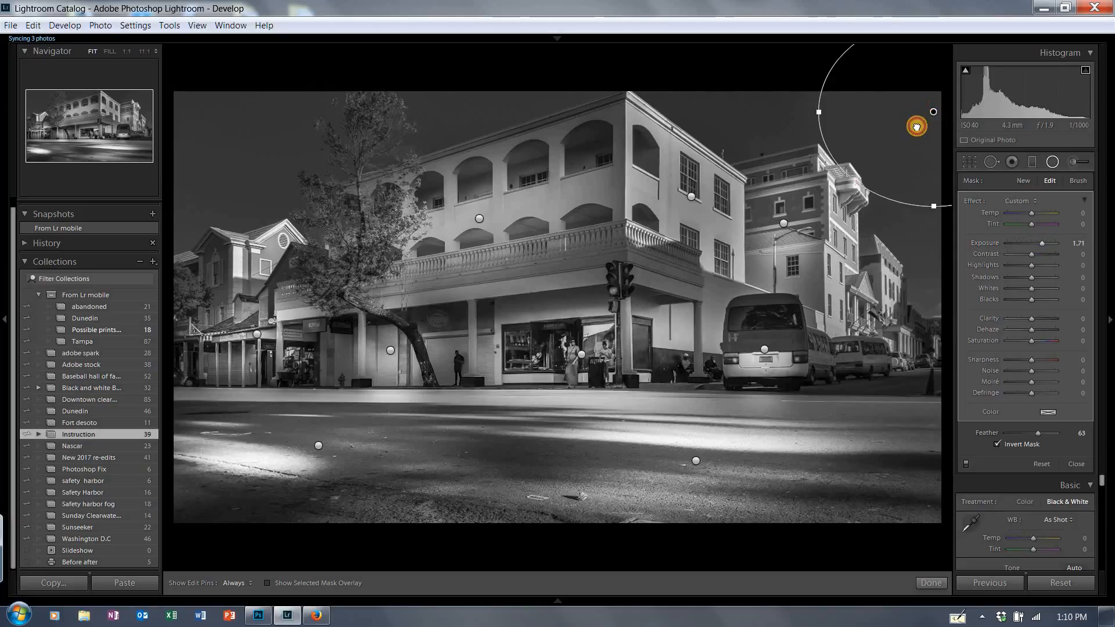
left_click_drag(930, 106, 913, 126)
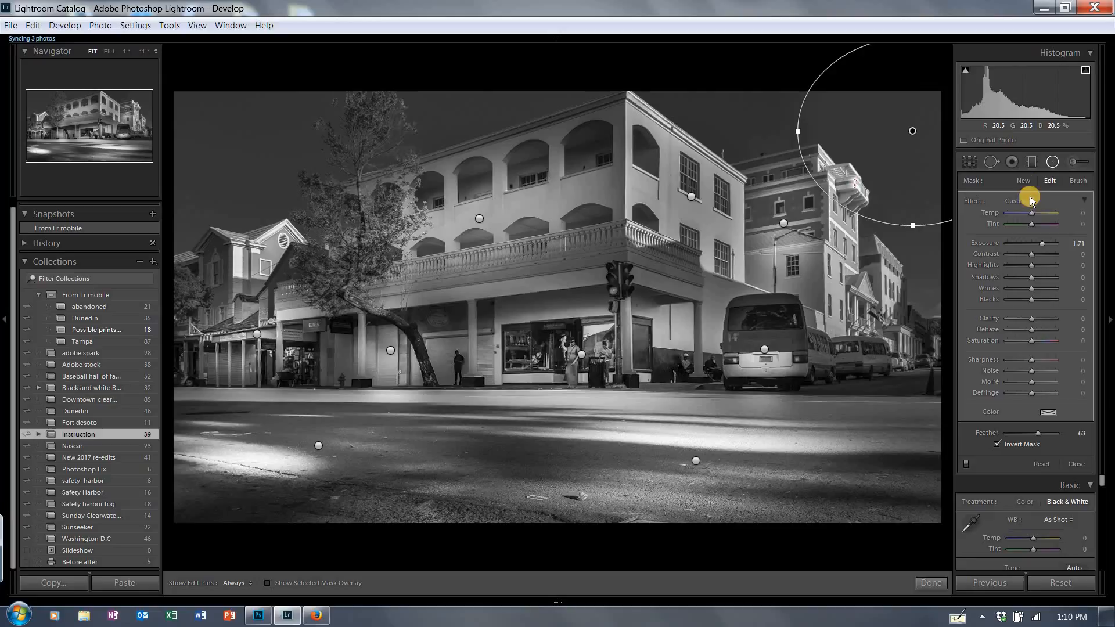
Try Exposure 3.33 on the sky radial filter, reduce it to 0.09 and finish the filter edits.
left_click(1044, 242)
left_click(1053, 241)
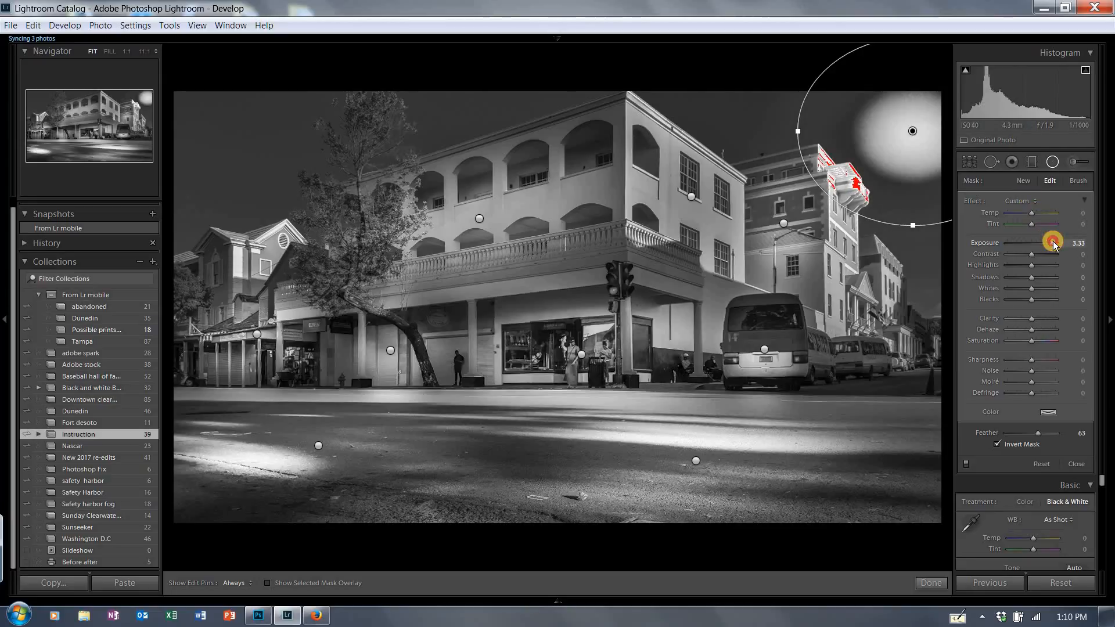
left_click_drag(1053, 244, 1032, 242)
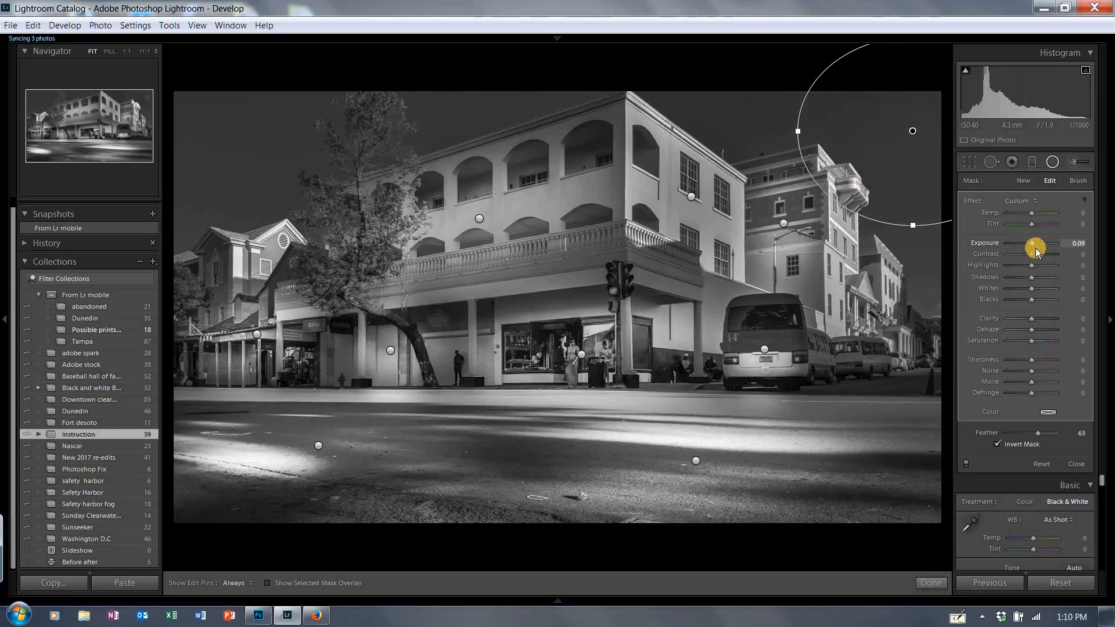
left_click(1052, 162)
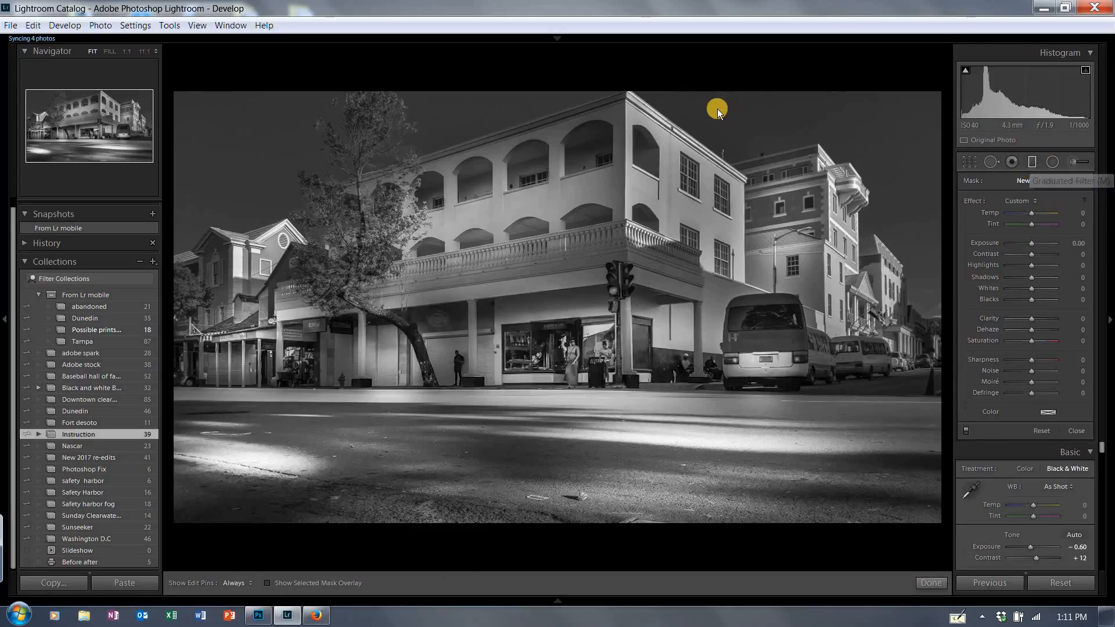
Add a graduated filter from the top of the sky down over the upper building and set its Exposure to -2.48.
left_click_drag(566, 89, 567, 211)
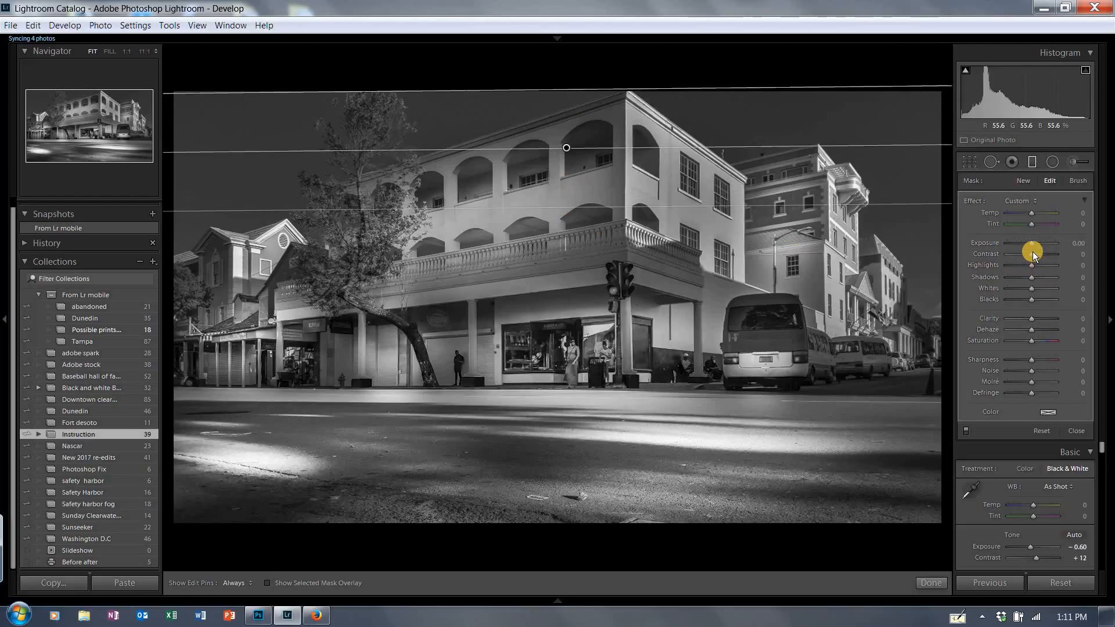
left_click_drag(1032, 243, 1016, 244)
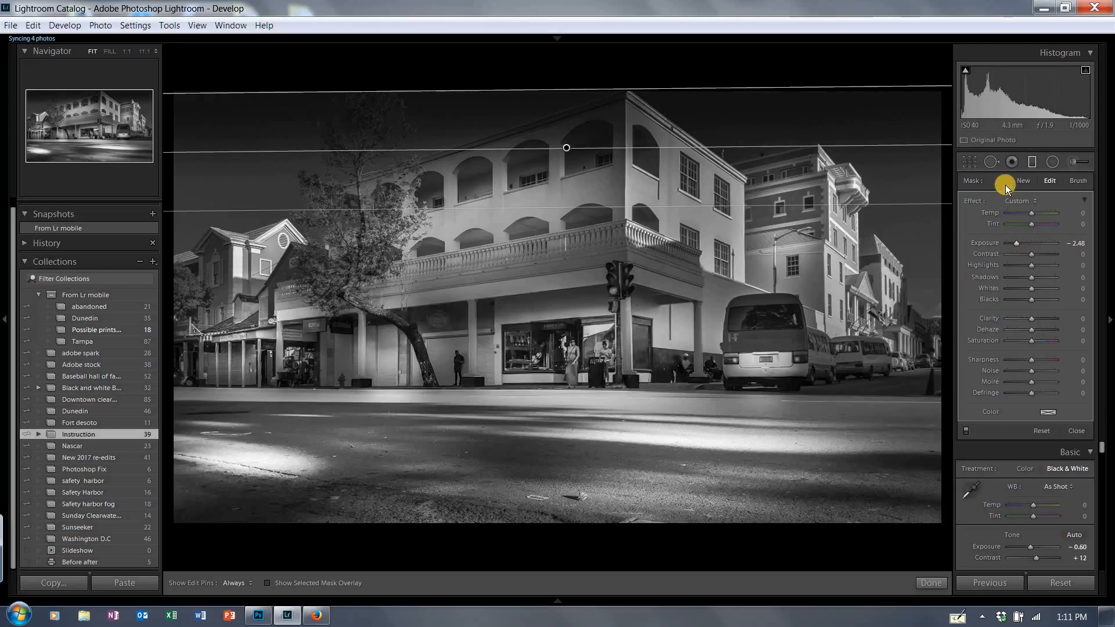
left_click(1031, 162)
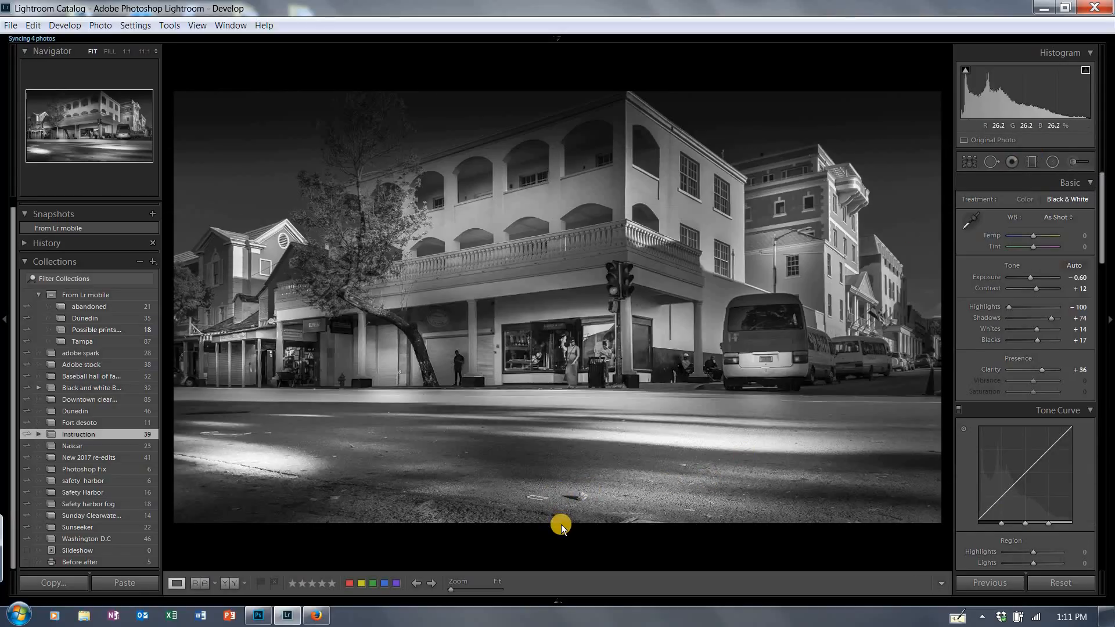
Add a slightly tilted graduated filter rising from the photo's bottom edge over the road and set its Exposure to -1.14.
left_click(1029, 163)
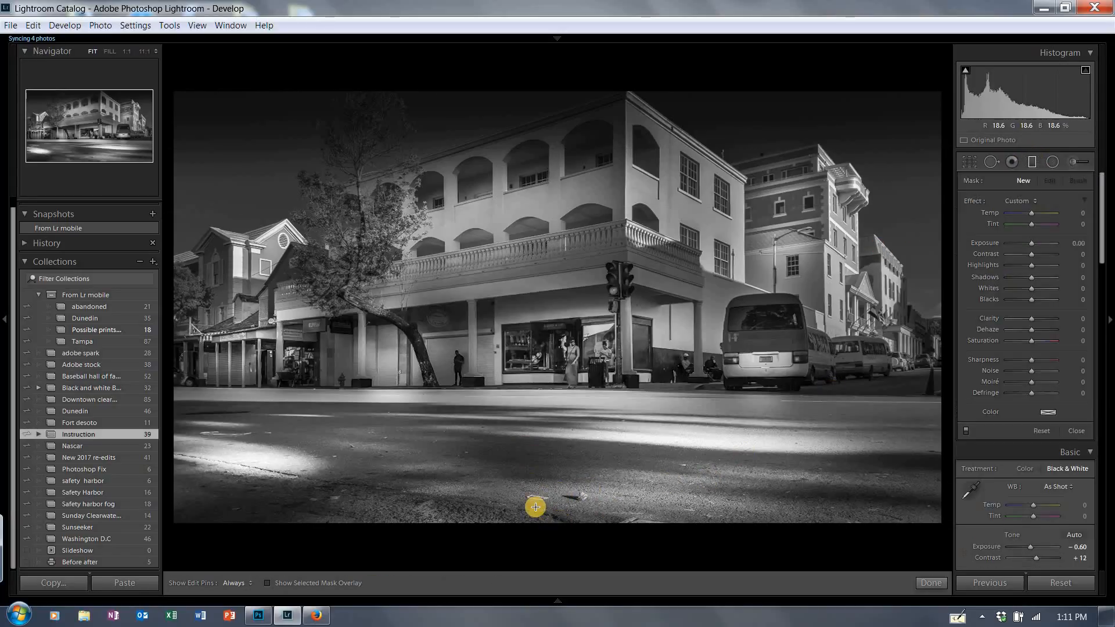
left_click_drag(535, 520, 513, 448)
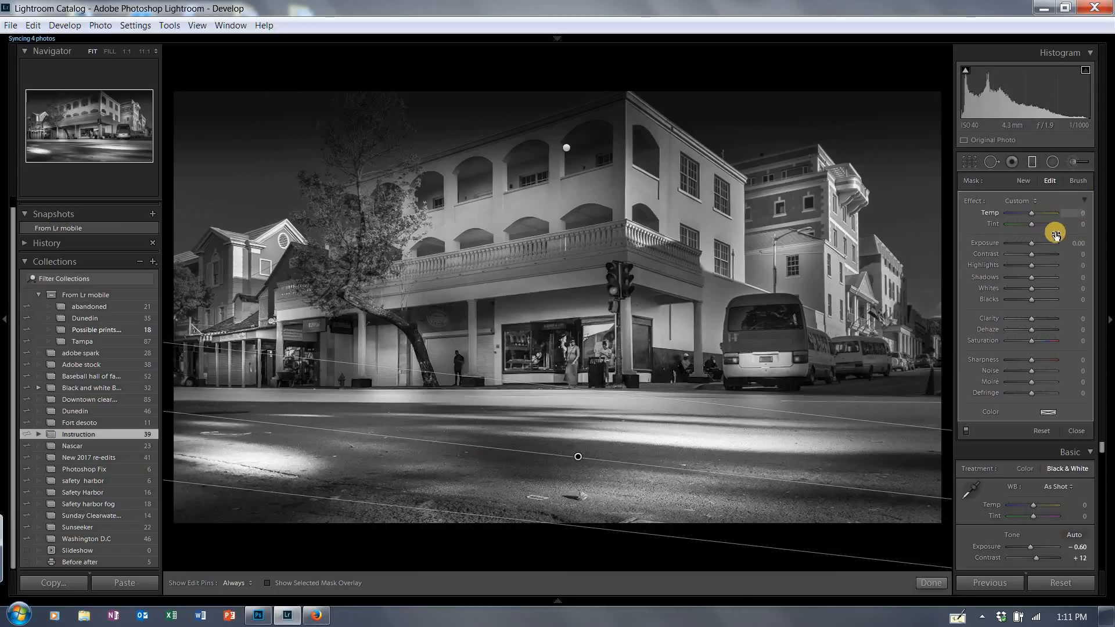
left_click_drag(1030, 245, 1022, 251)
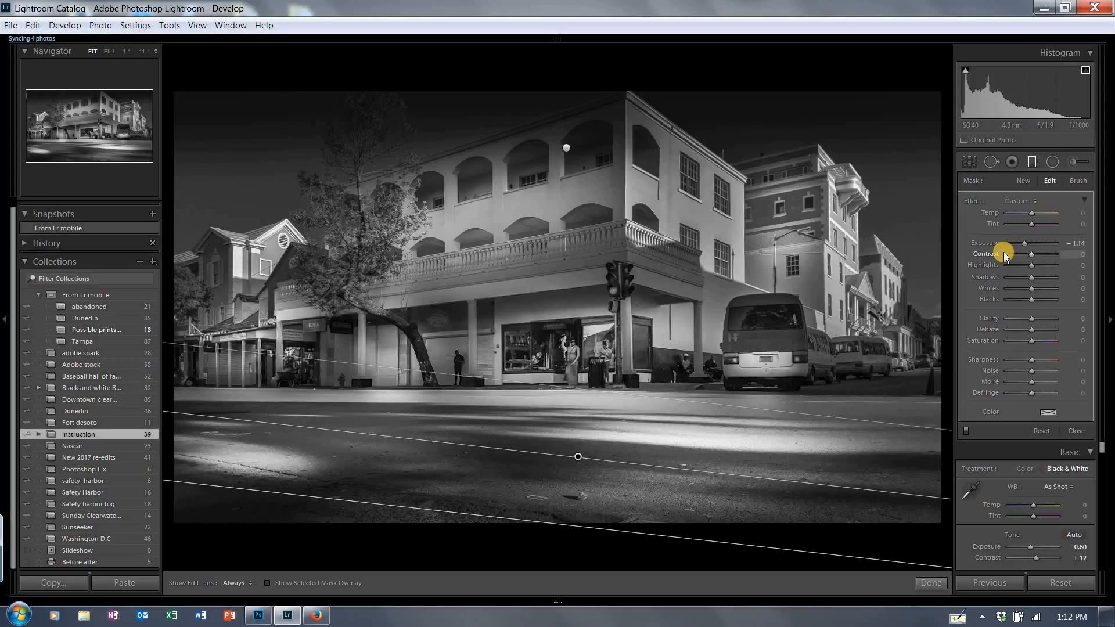
left_click(1033, 160)
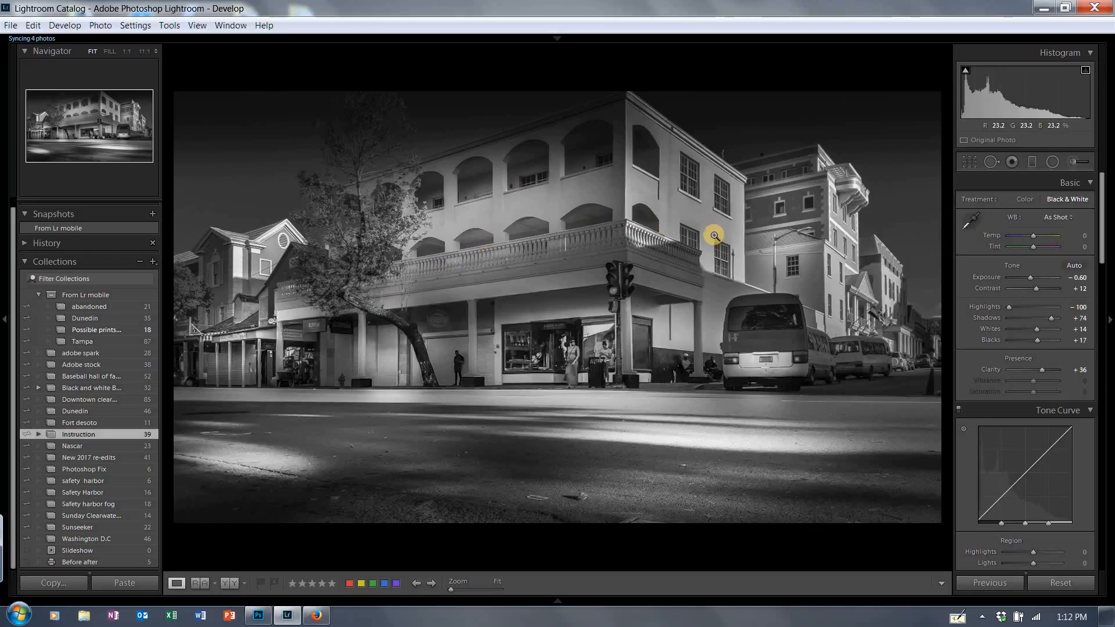
Open the photo in Adobe Photoshop CC 2017 as a copy with Lightroom adjustments.
right_click(596, 231)
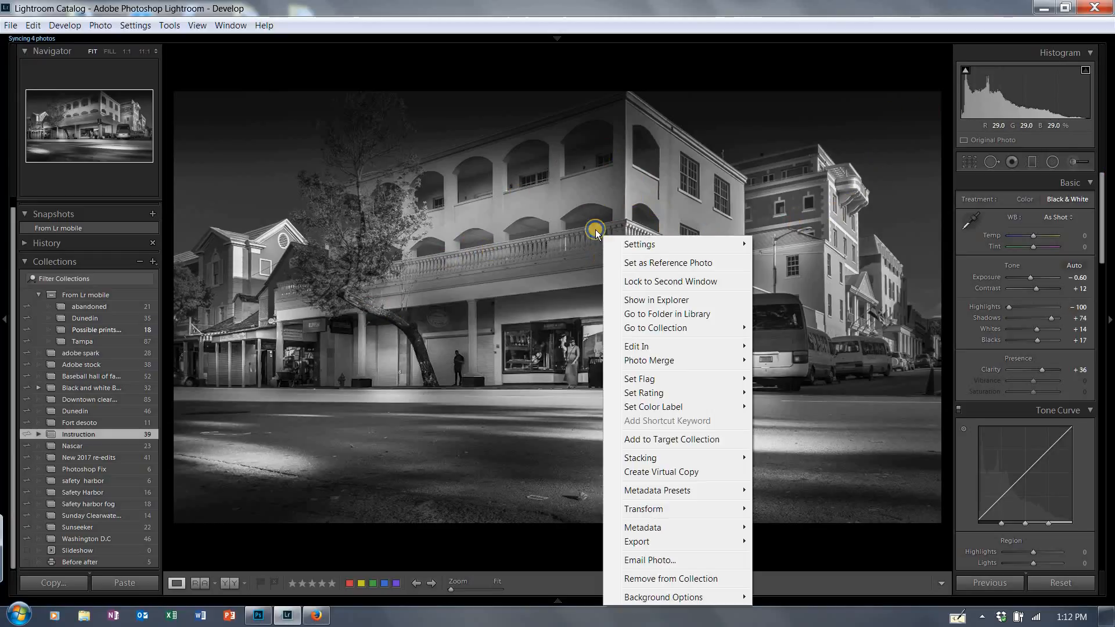
mouse_move(660, 346)
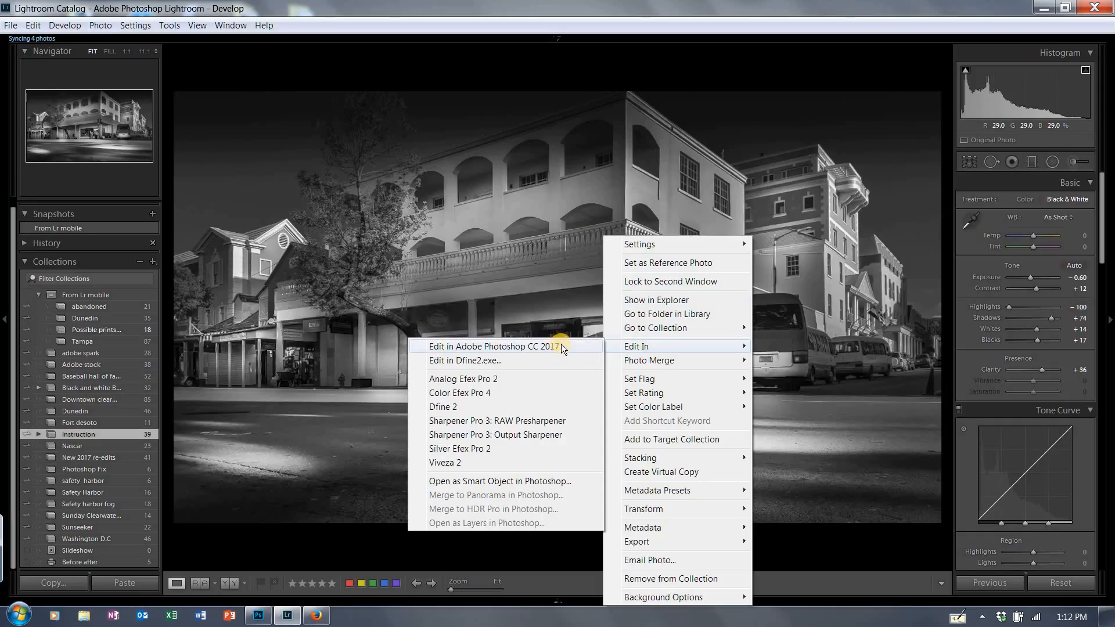
left_click(561, 344)
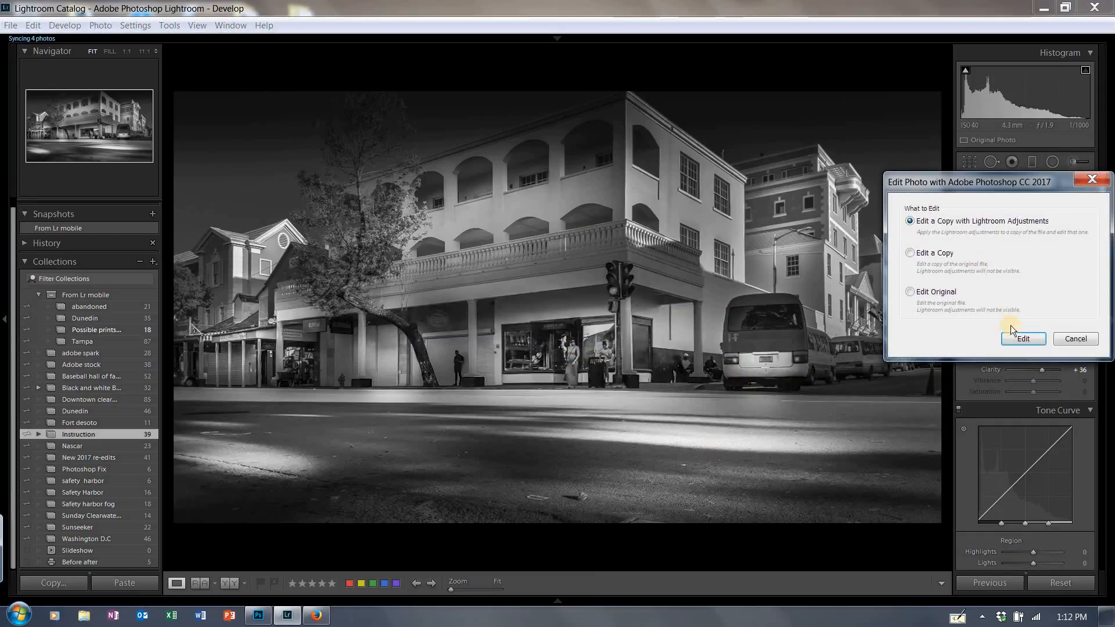
left_click(1021, 338)
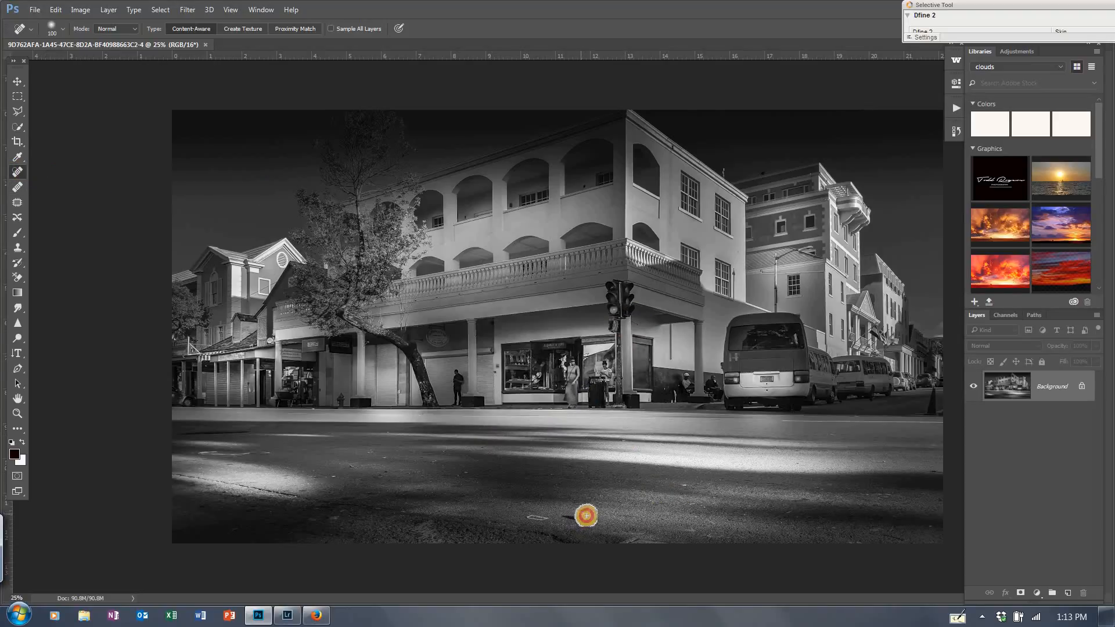
Remove the debris and small bright specks from the road in the foreground with the content-aware Spot Healing Brush.
left_click(580, 516)
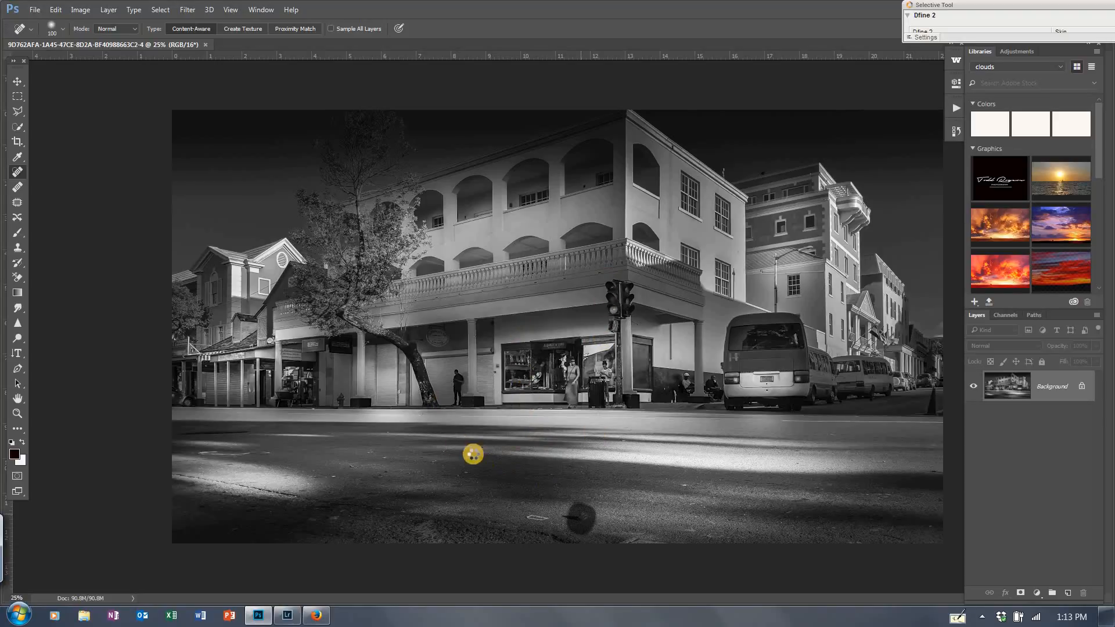
left_click(541, 516)
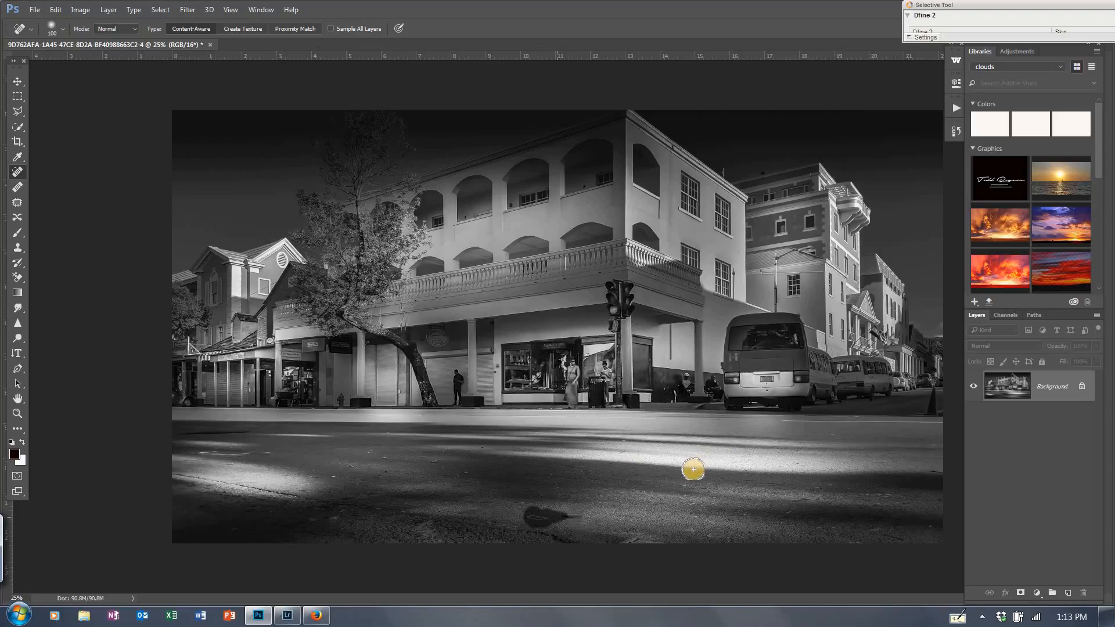
left_click_drag(576, 514, 589, 498)
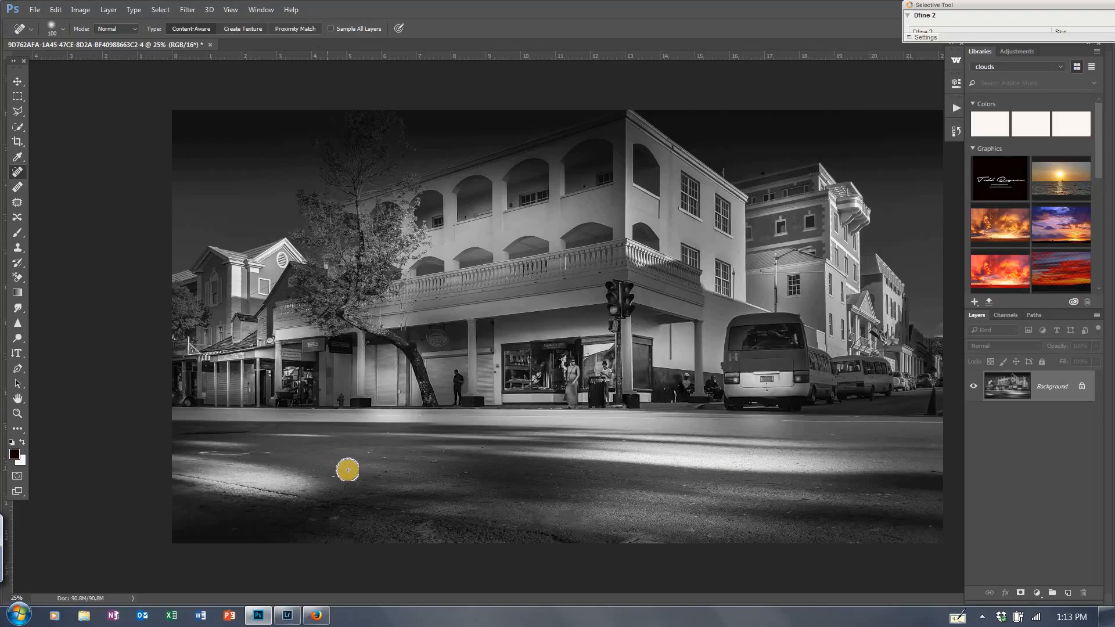
left_click_drag(350, 467, 351, 468)
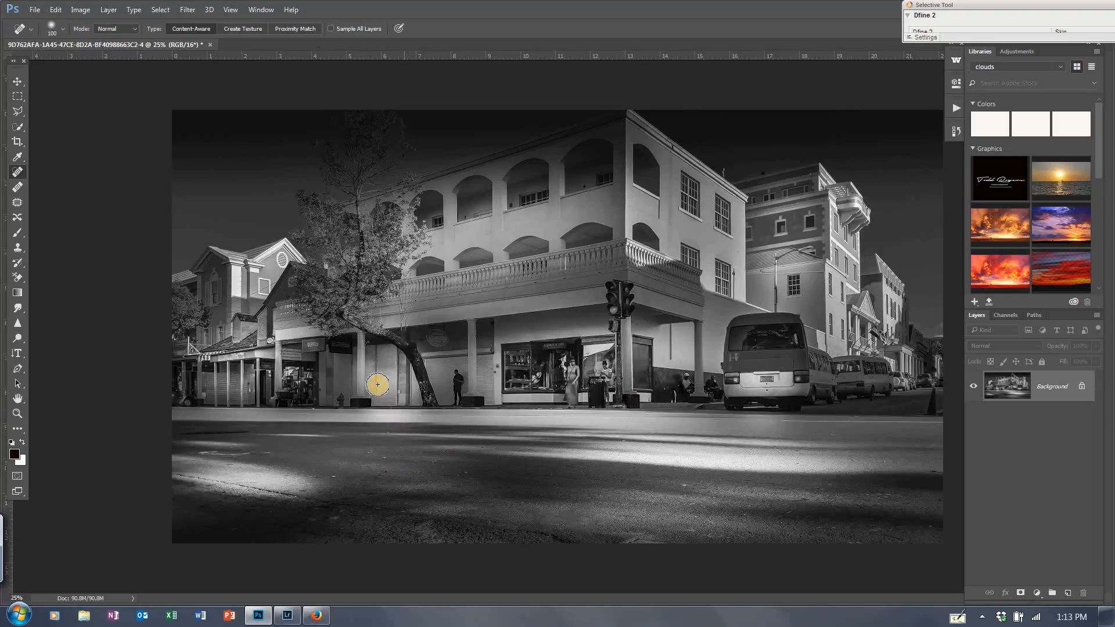
left_click(387, 467)
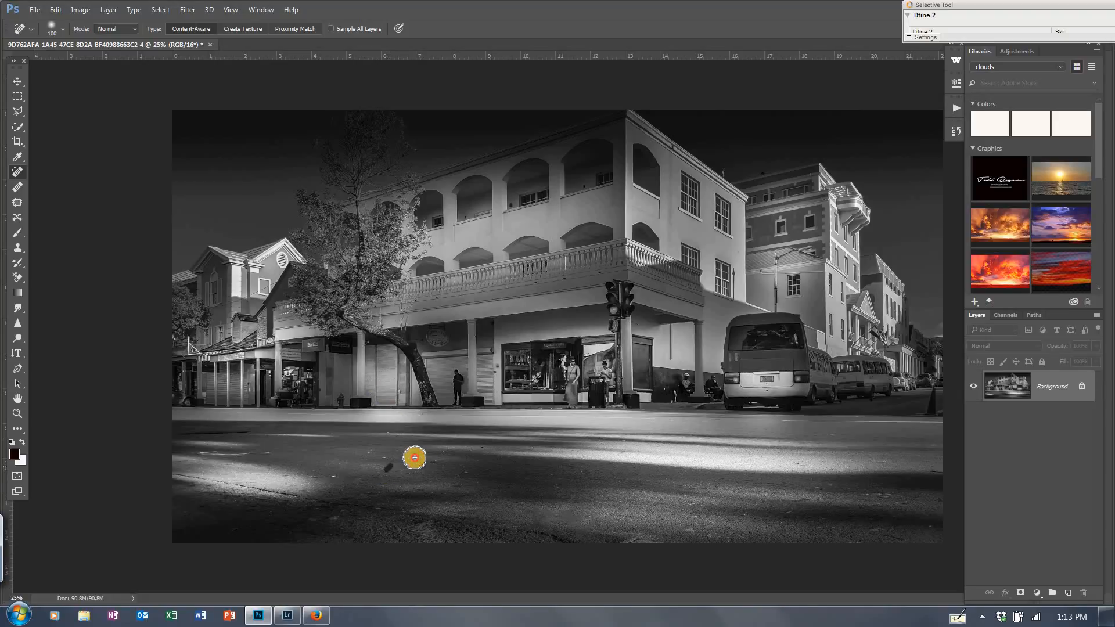
left_click(685, 484)
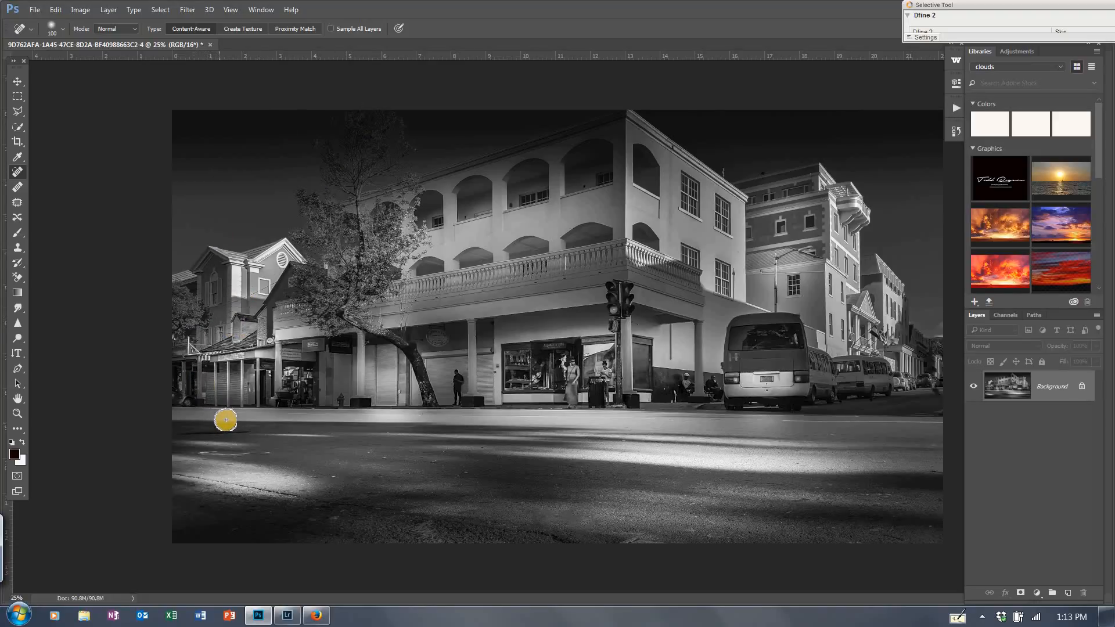
Sharpen the photo with Unsharp Mask at an Amount of 95%, slightly adjusting Threshold and Radius.
left_click(188, 10)
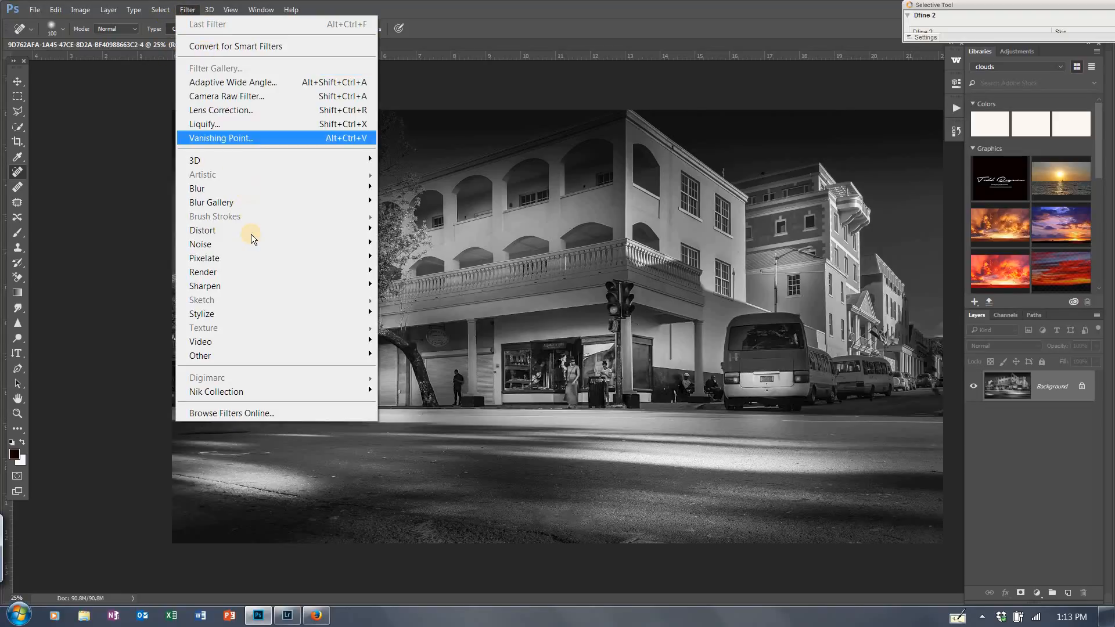
mouse_move(239, 285)
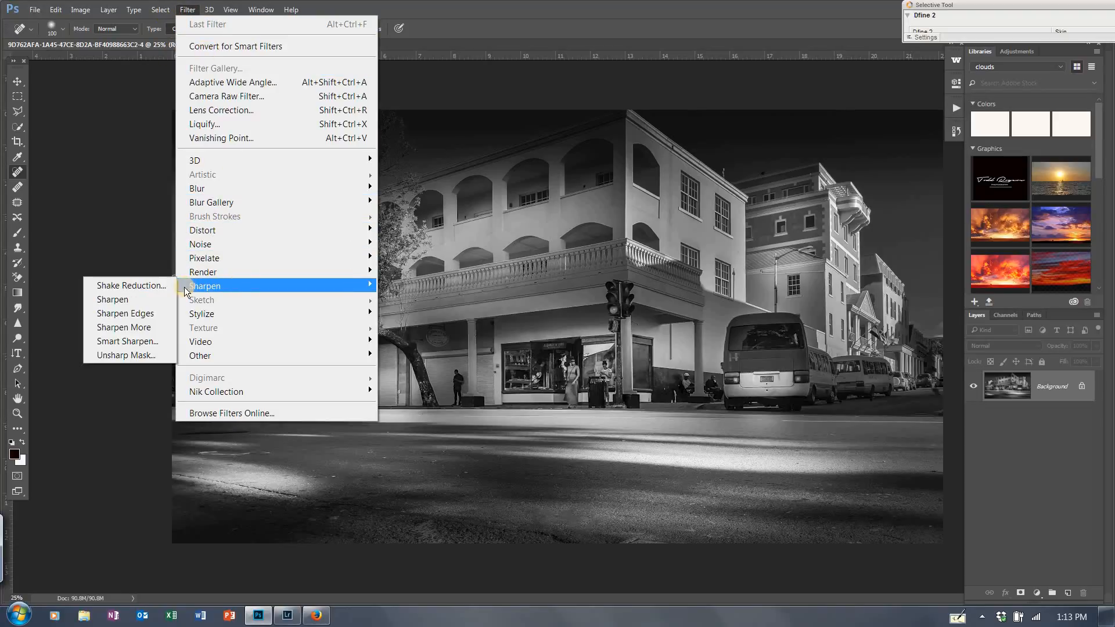
left_click(154, 356)
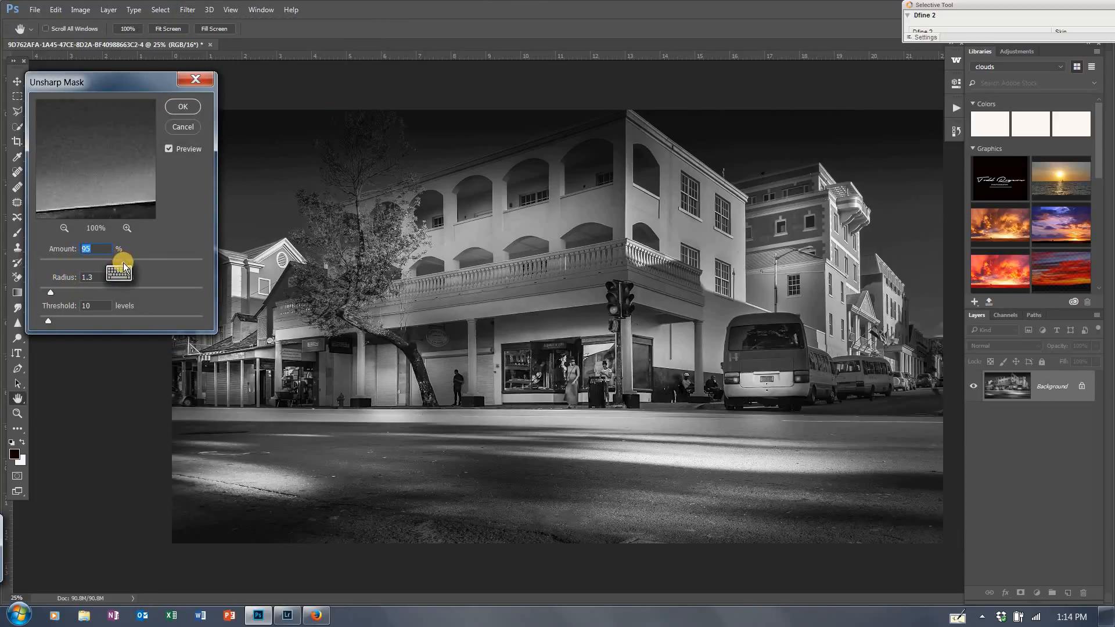
left_click_drag(49, 320, 47, 320)
left_click(48, 295)
left_click(184, 109)
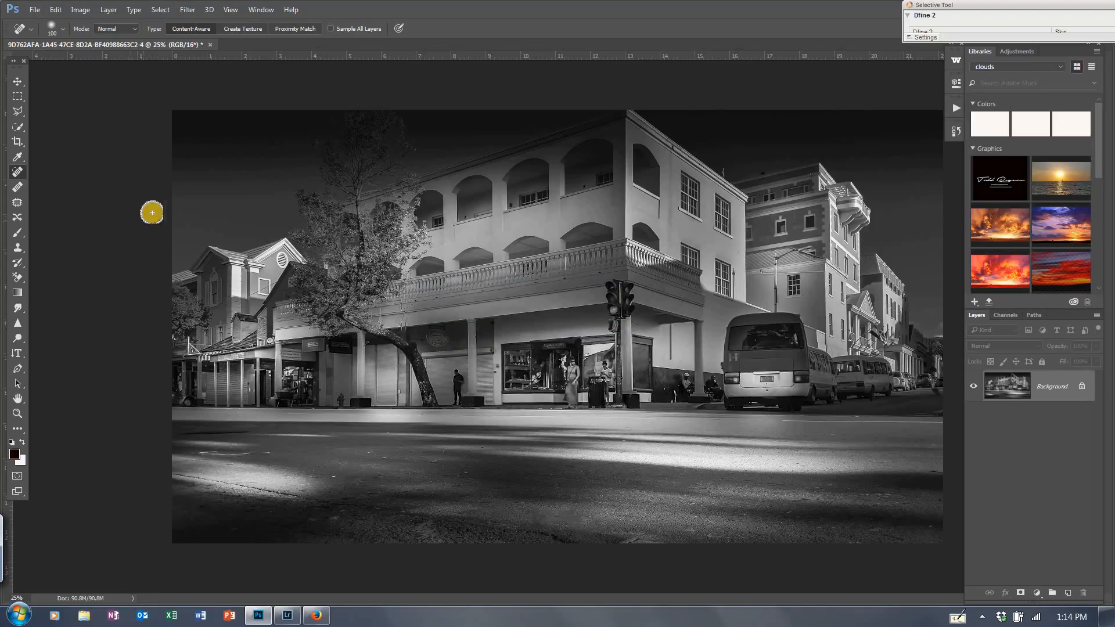
Save the retouched photo and switch back to Lightroom.
left_click(35, 10)
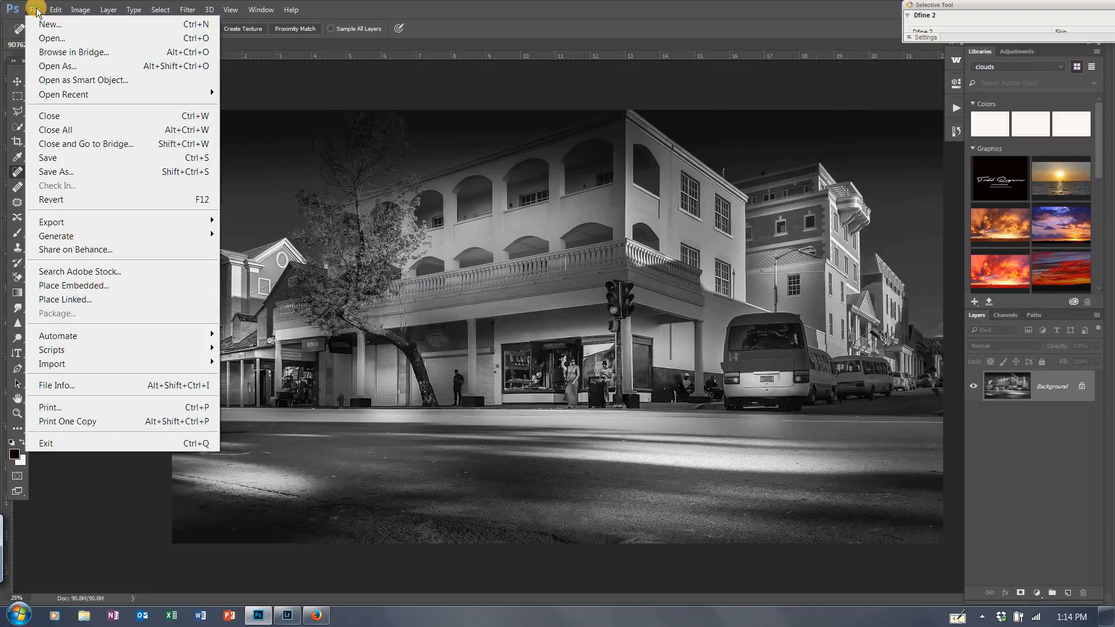
left_click(74, 157)
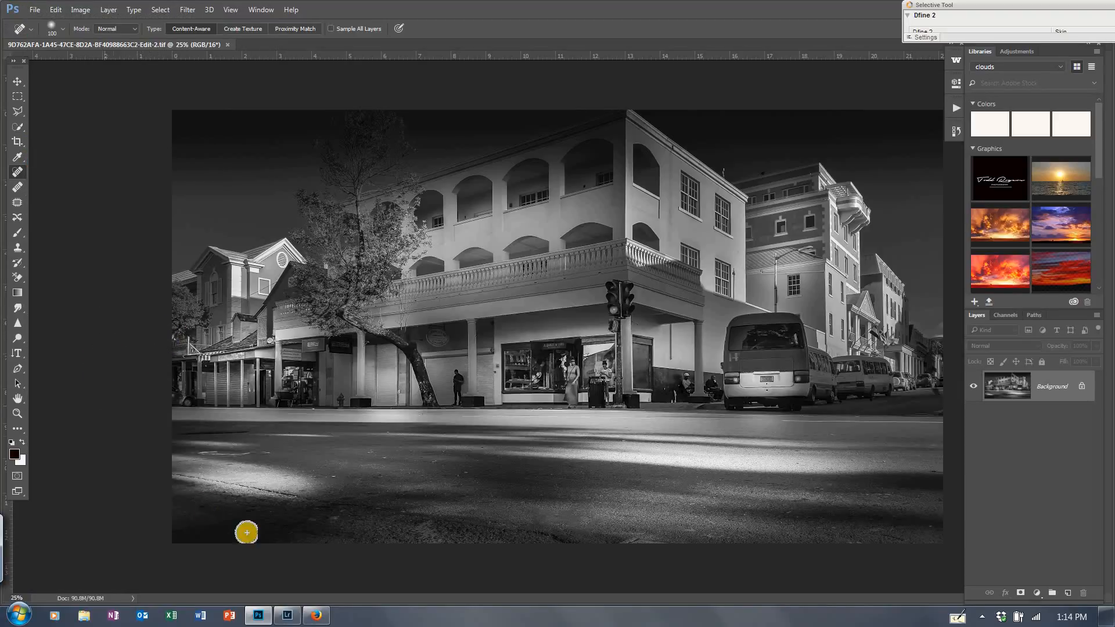
left_click(287, 614)
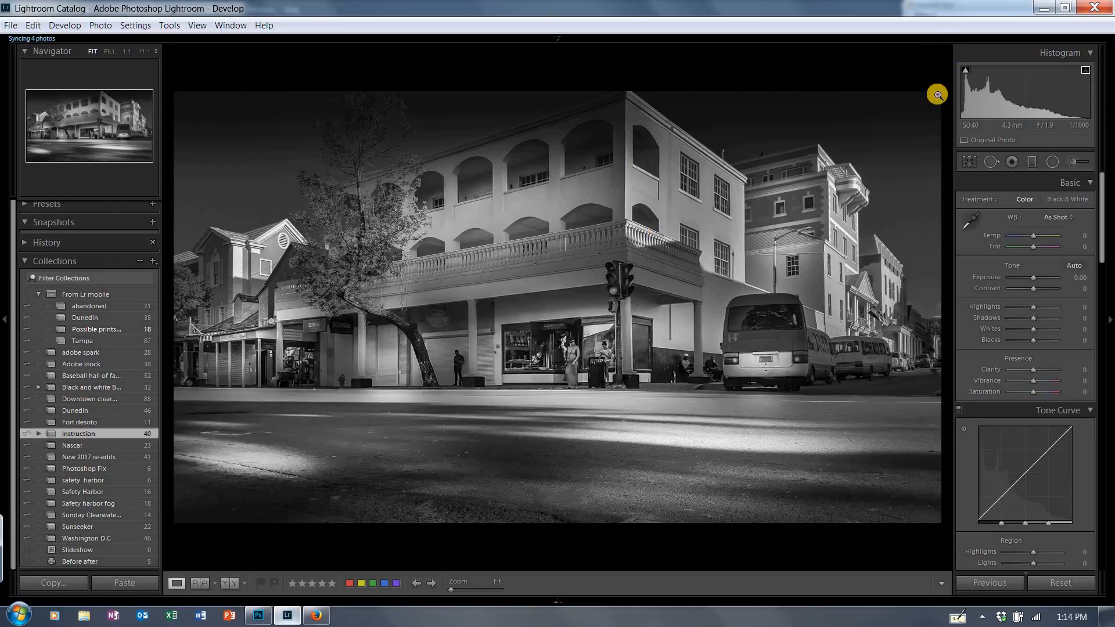
Compare the new edit with the JPG version and the earlier Edit.tif, including its before view, and return to Edit-2.tif.
mouse_move(544, 595)
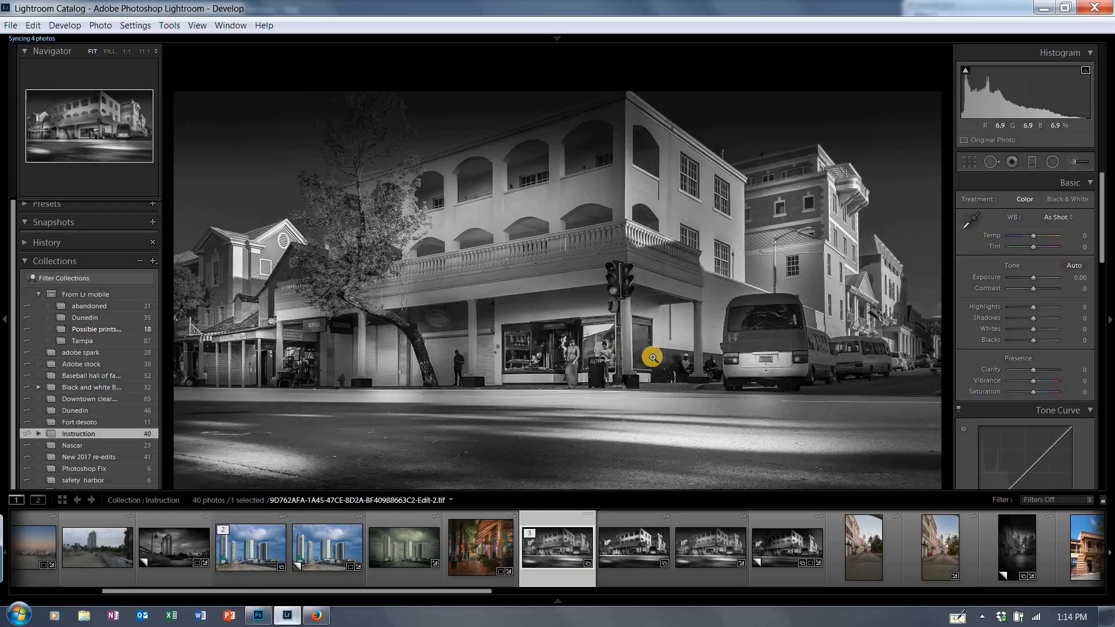
mouse_move(557, 601)
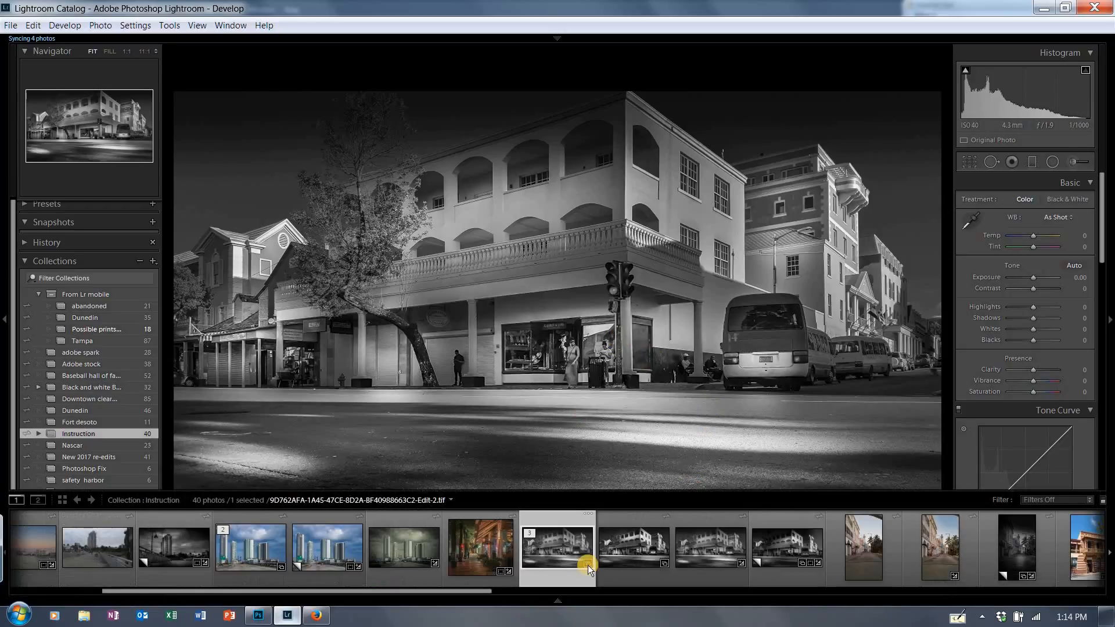
left_click(692, 546)
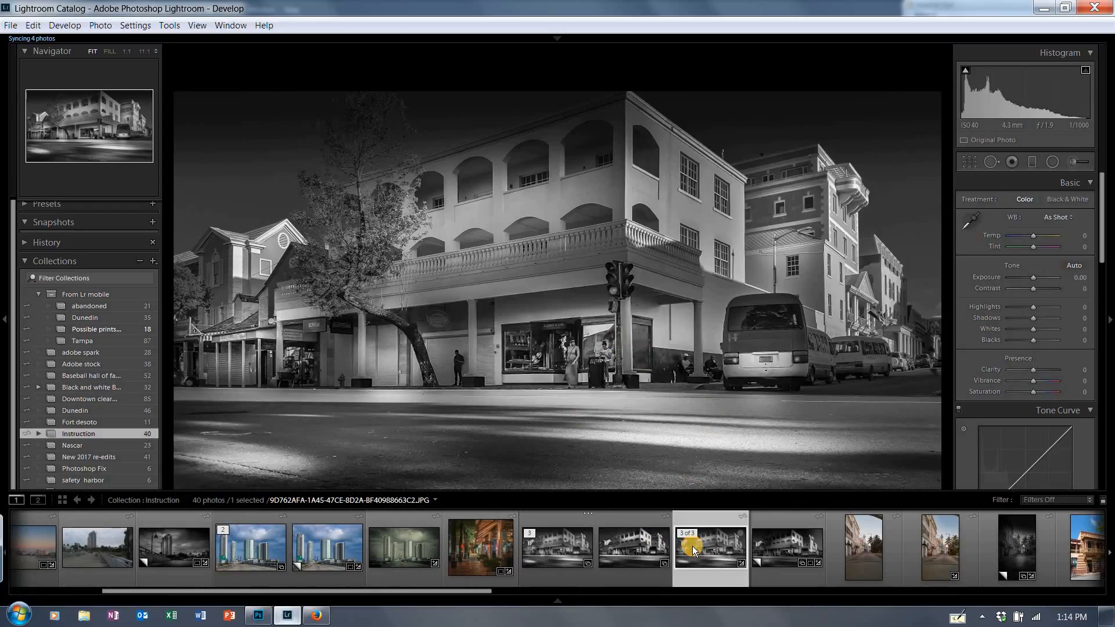
left_click(637, 551)
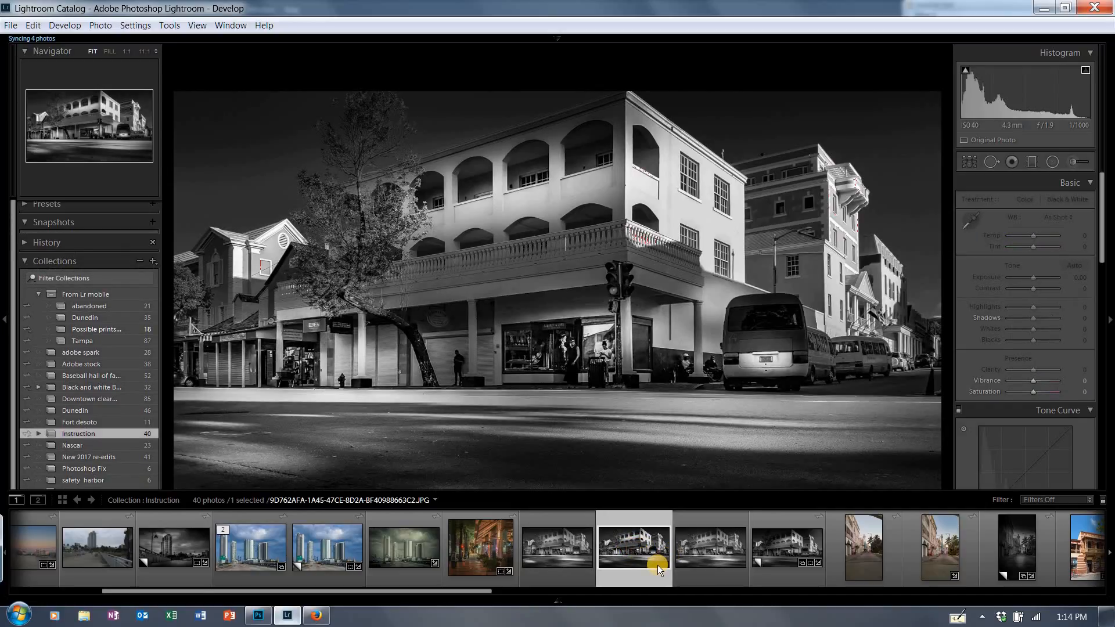
key("backslash")
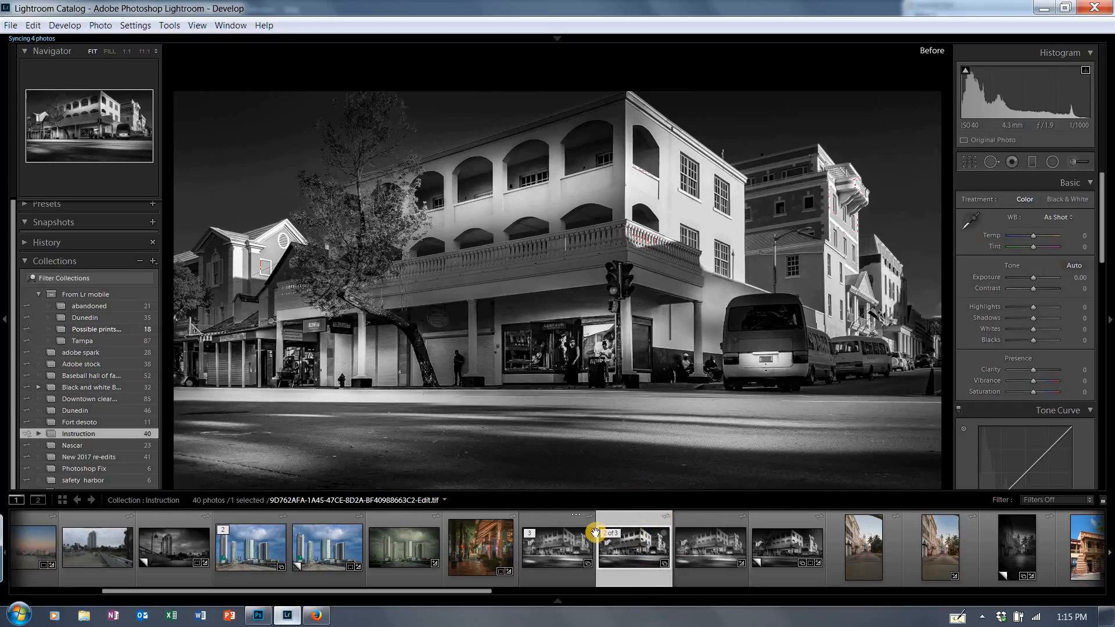
left_click(567, 529)
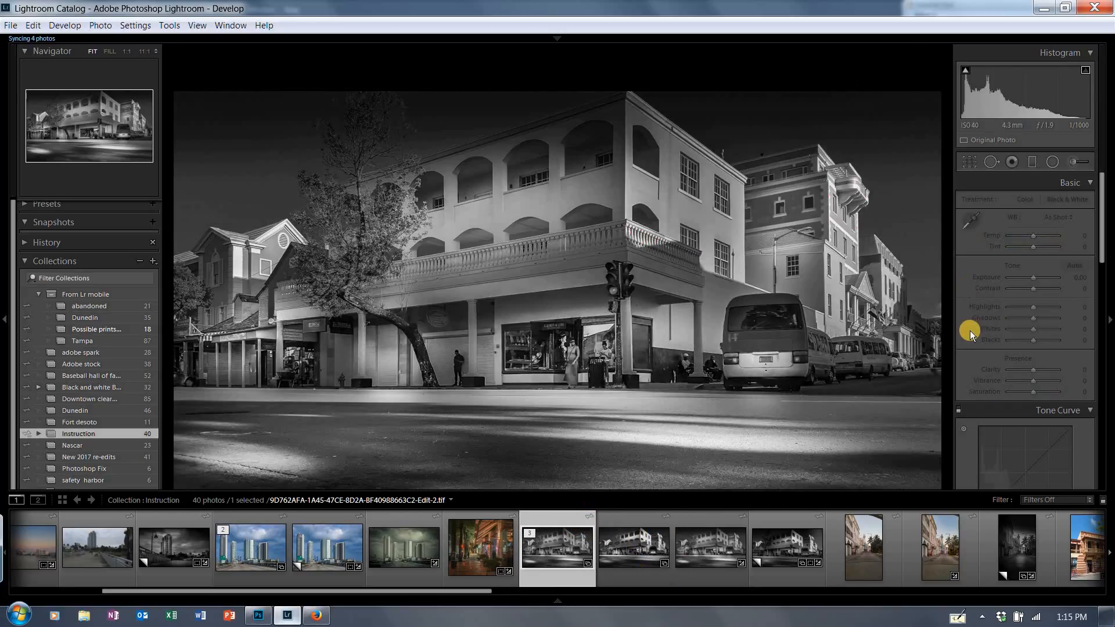